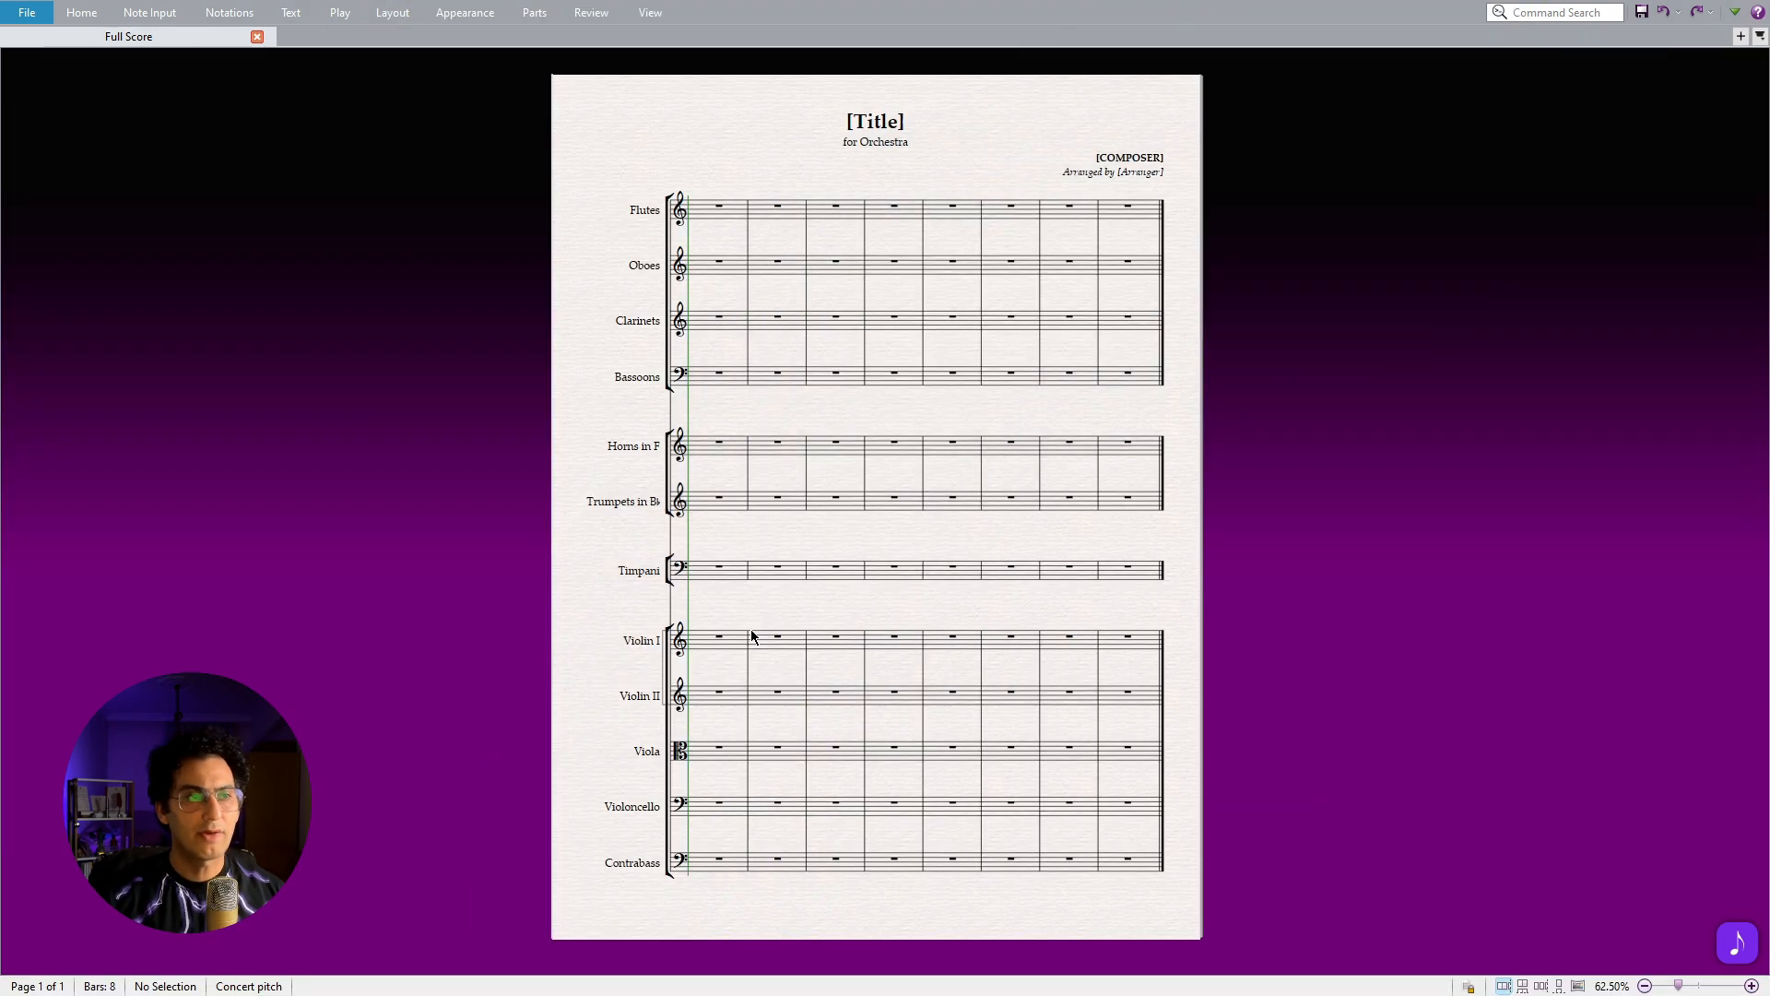
# Search the plug-in installer for "breaks" and install the Breaks plug-in.
pyautogui.click(18, 13)
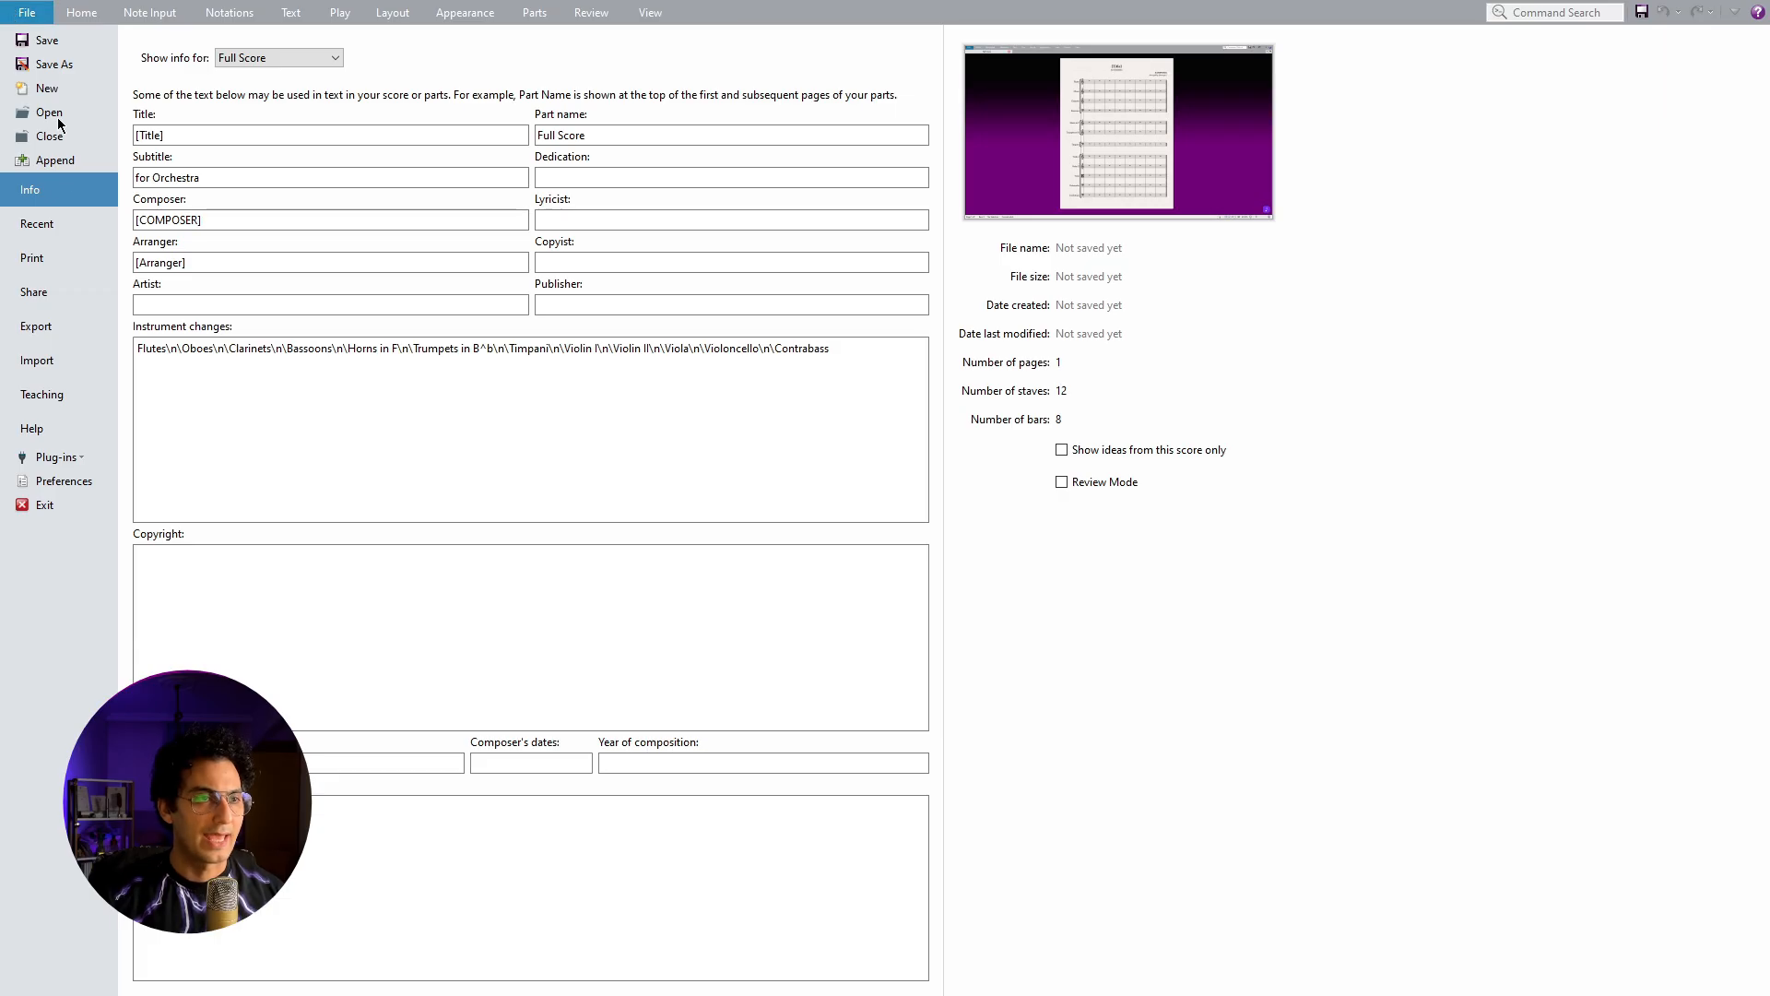
pyautogui.click(85, 463)
pyautogui.click(103, 480)
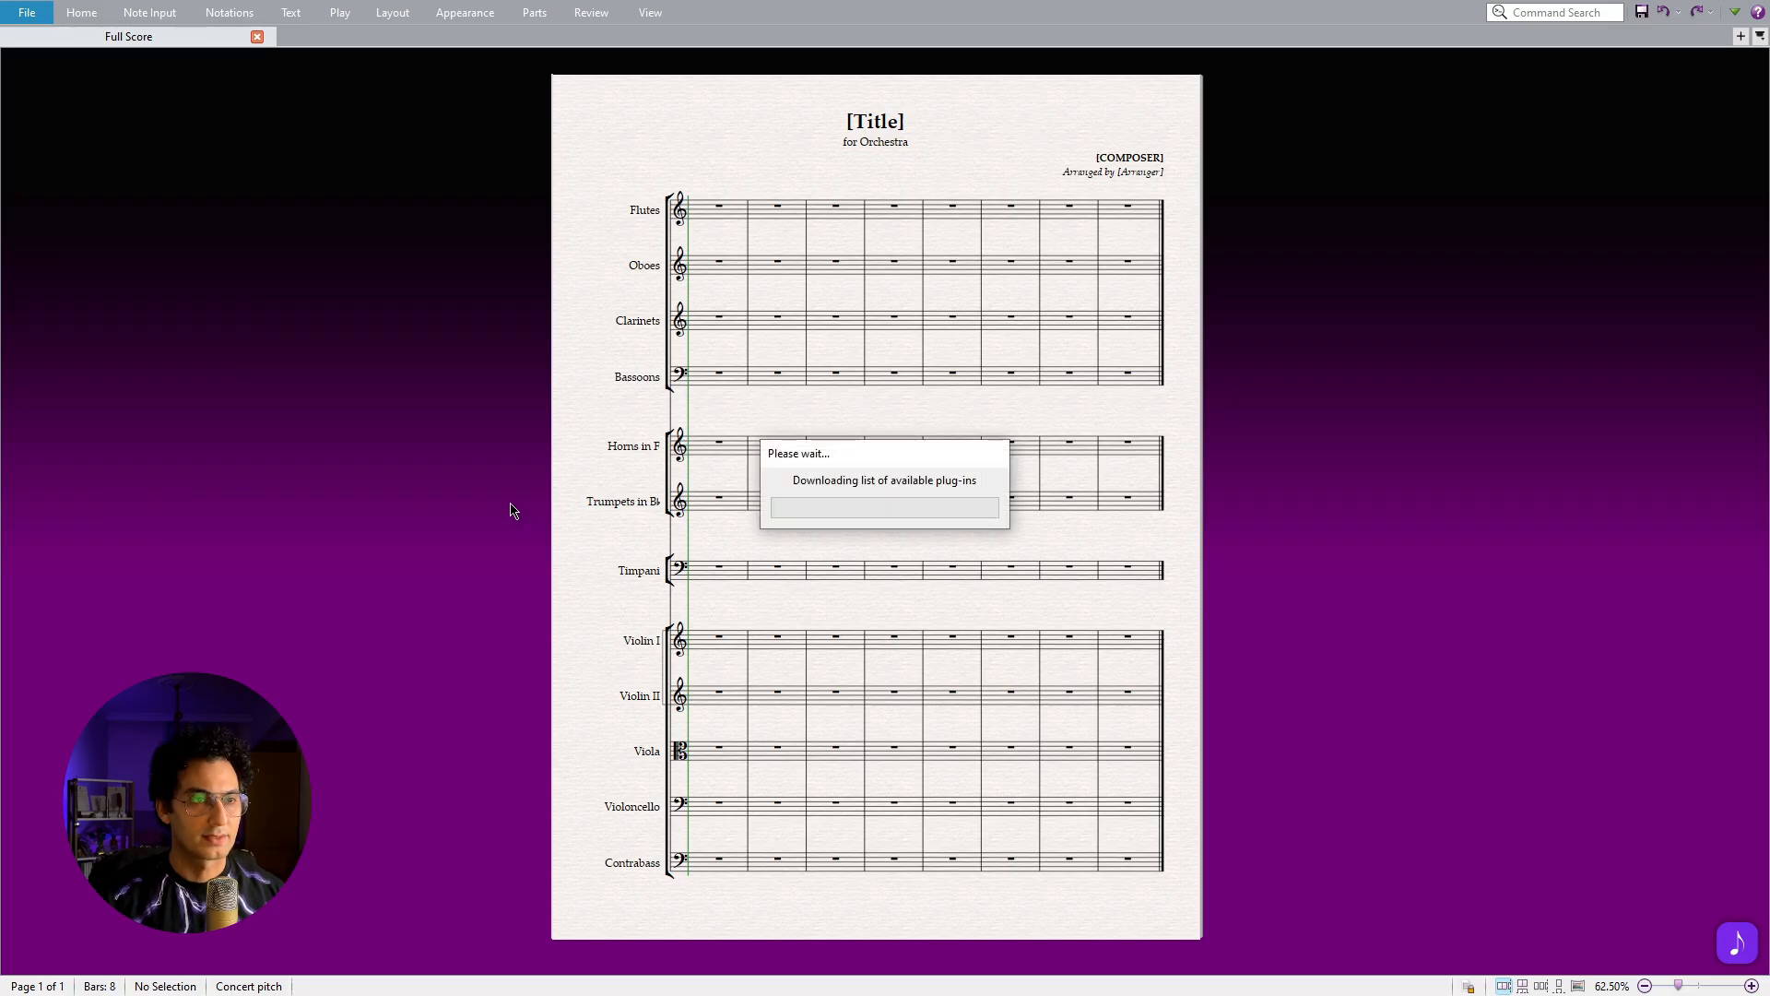
pyautogui.click(1026, 229)
pyautogui.write('breaks')
pyautogui.click(1240, 232)
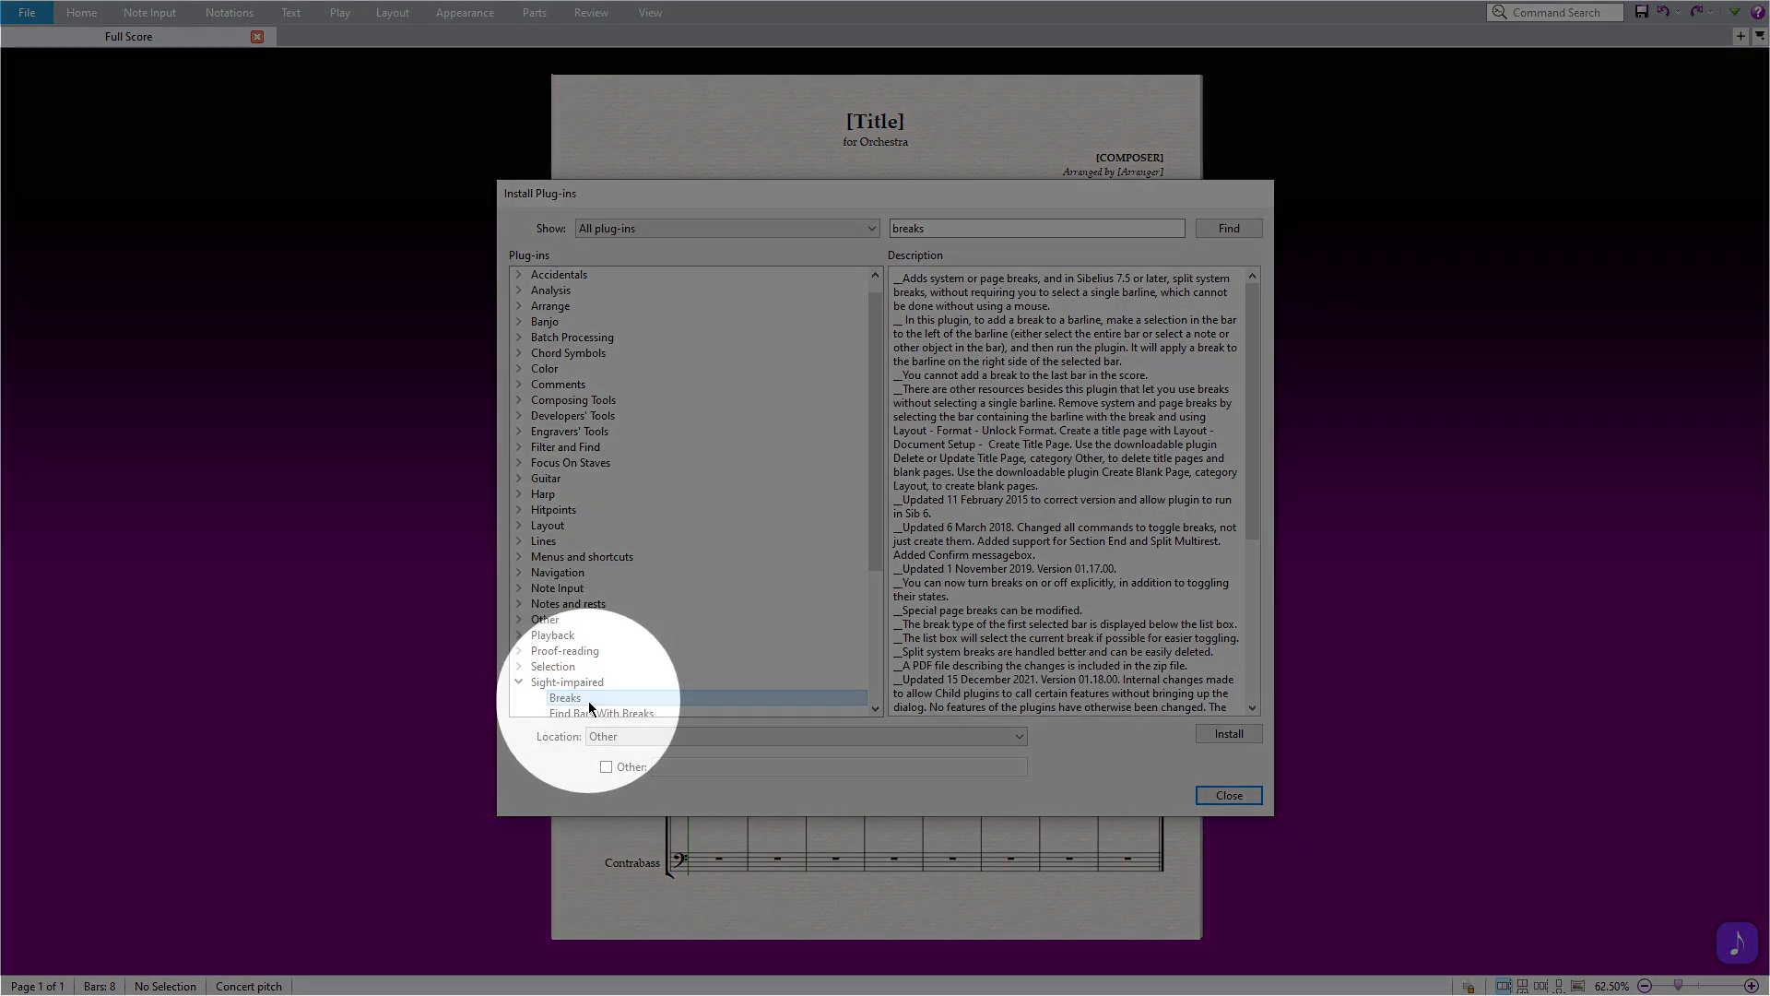
pyautogui.click(1230, 732)
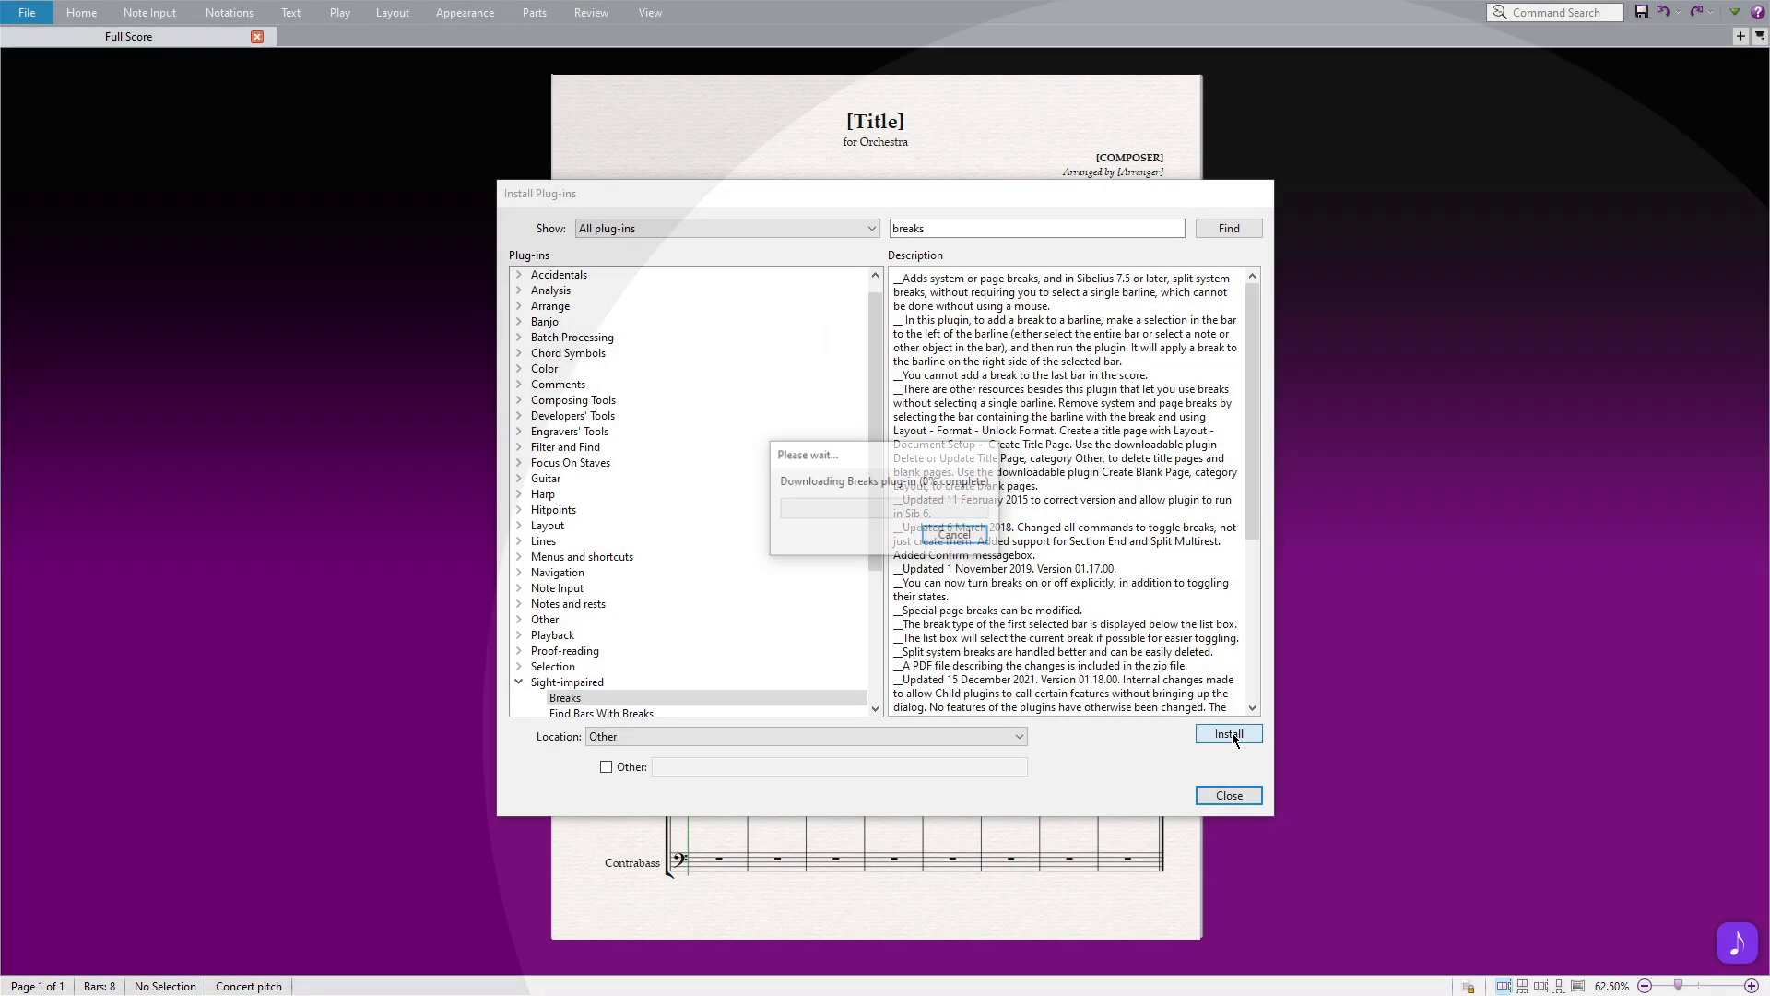
pyautogui.click(1004, 541)
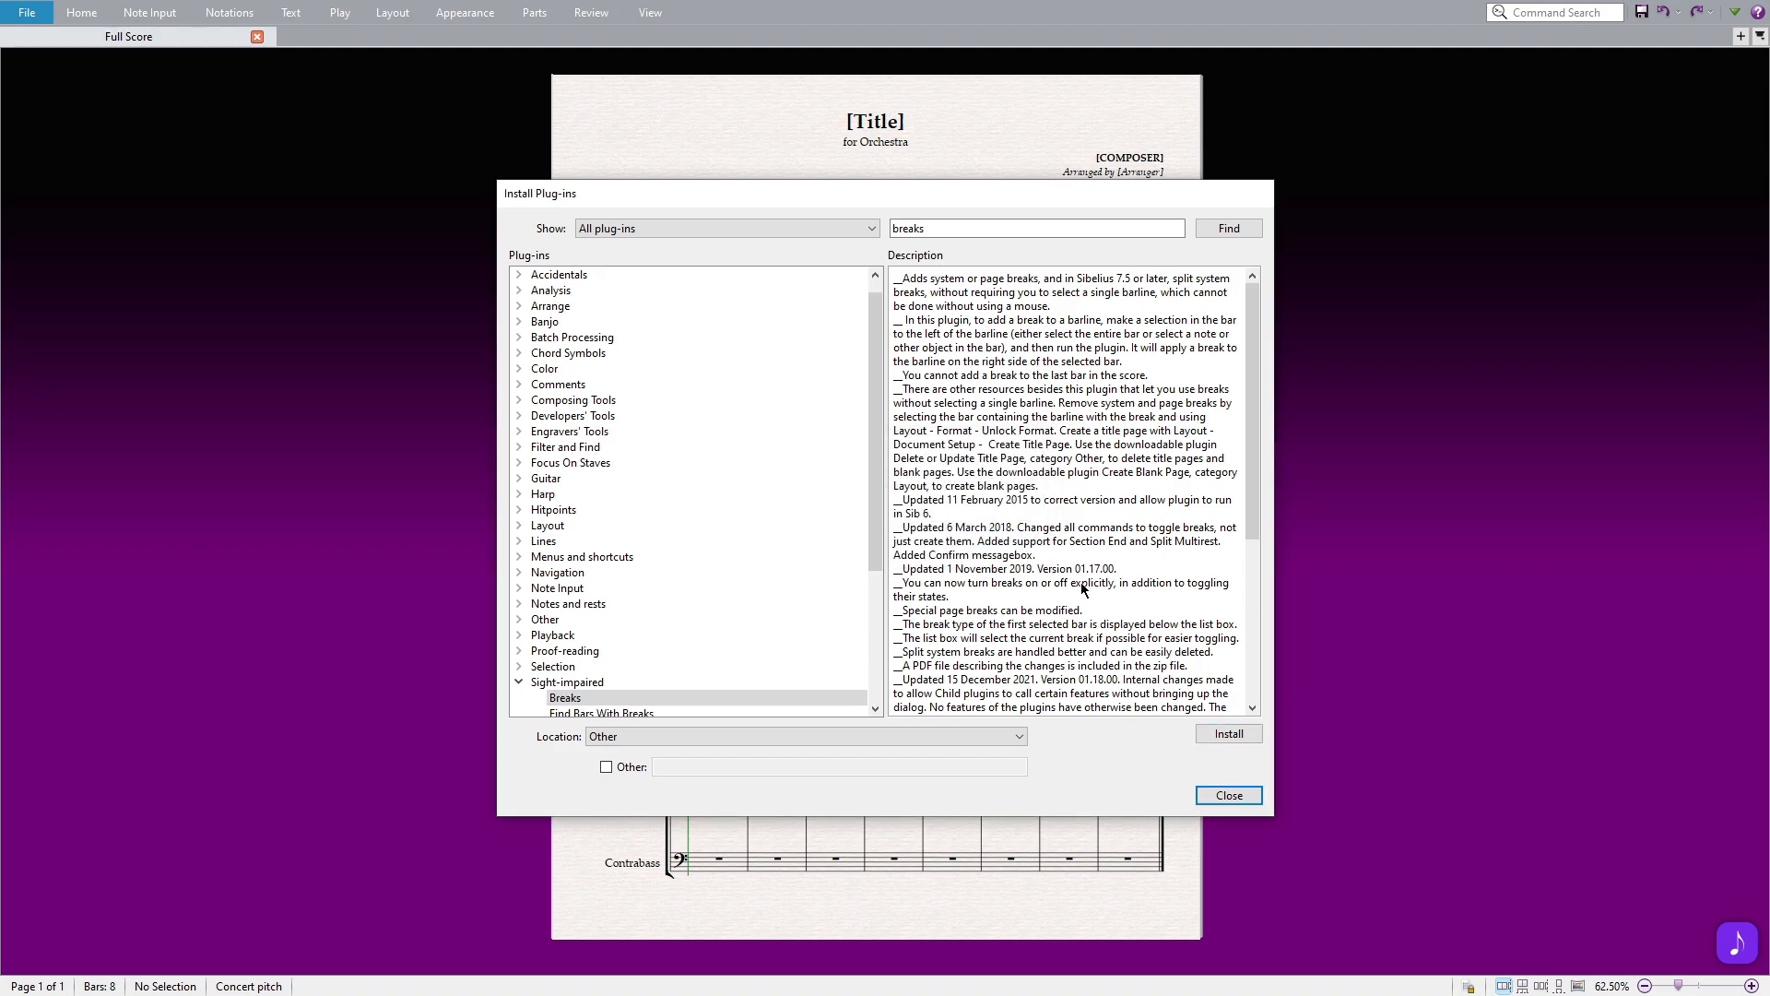
pyautogui.click(1217, 794)
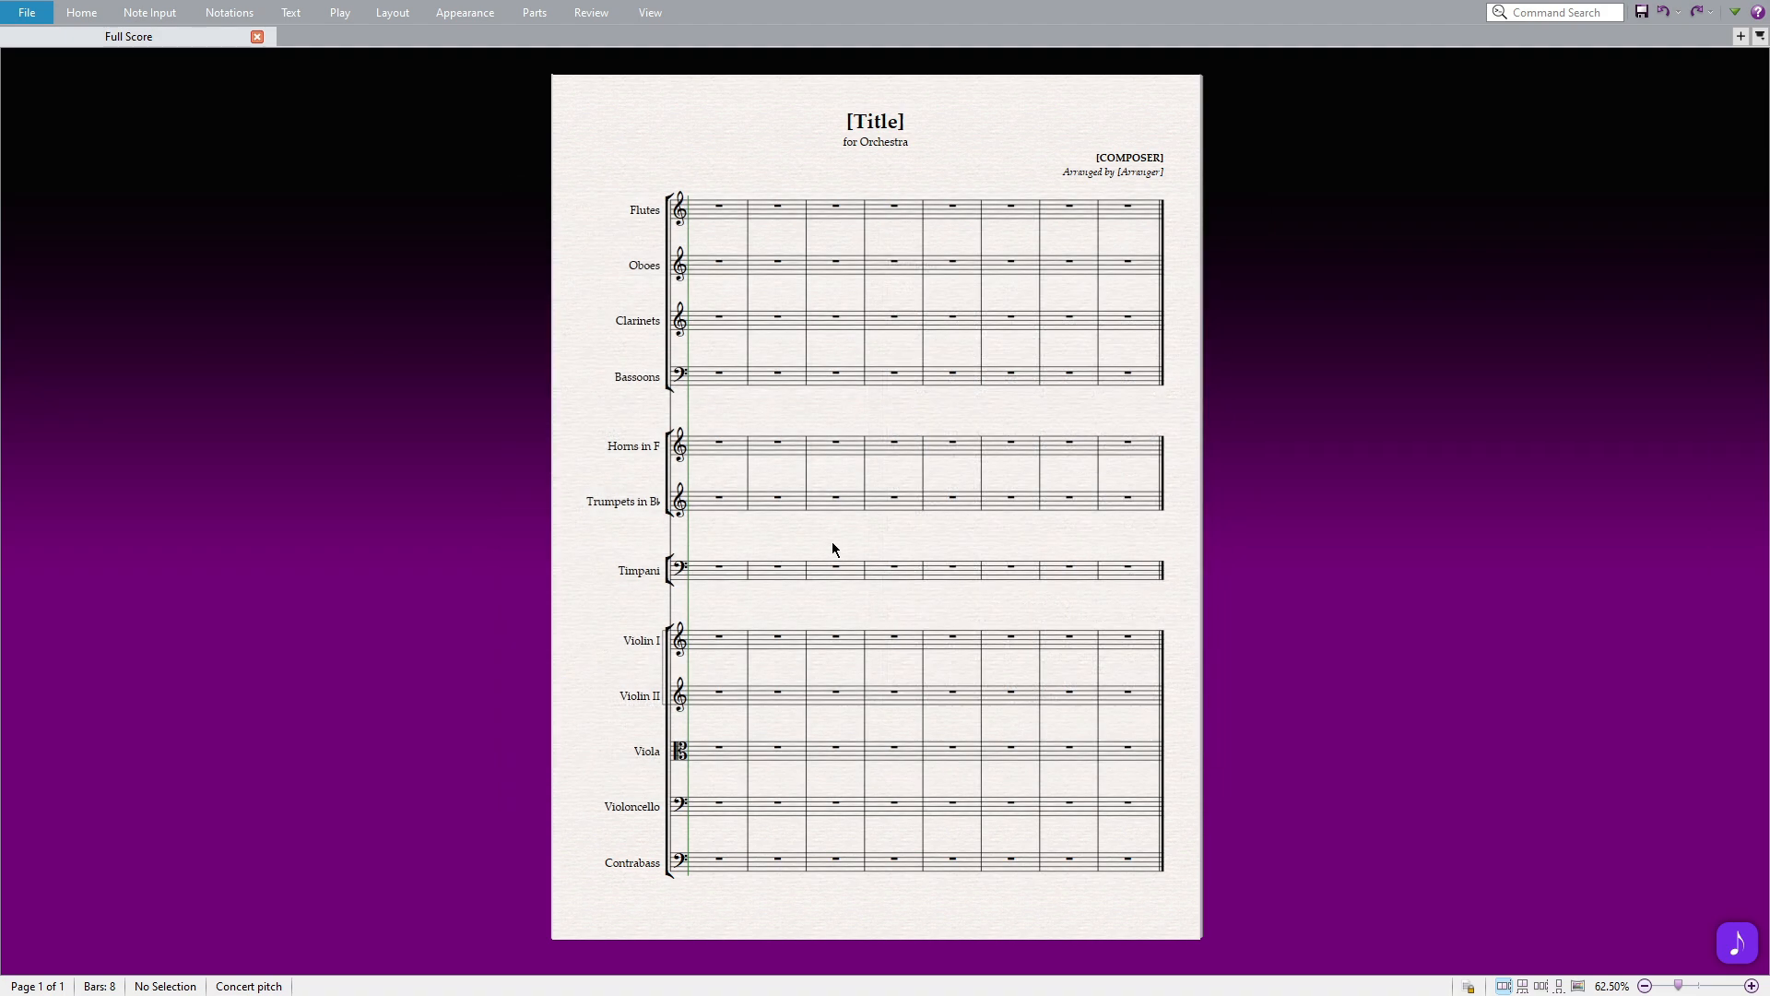
# Find the Breaks plug-in in the keyboard shortcut preferences and assign it the shortcut Ctrl+Alt+Shift+F9.
pyautogui.click(27, 12)
pyautogui.click(64, 481)
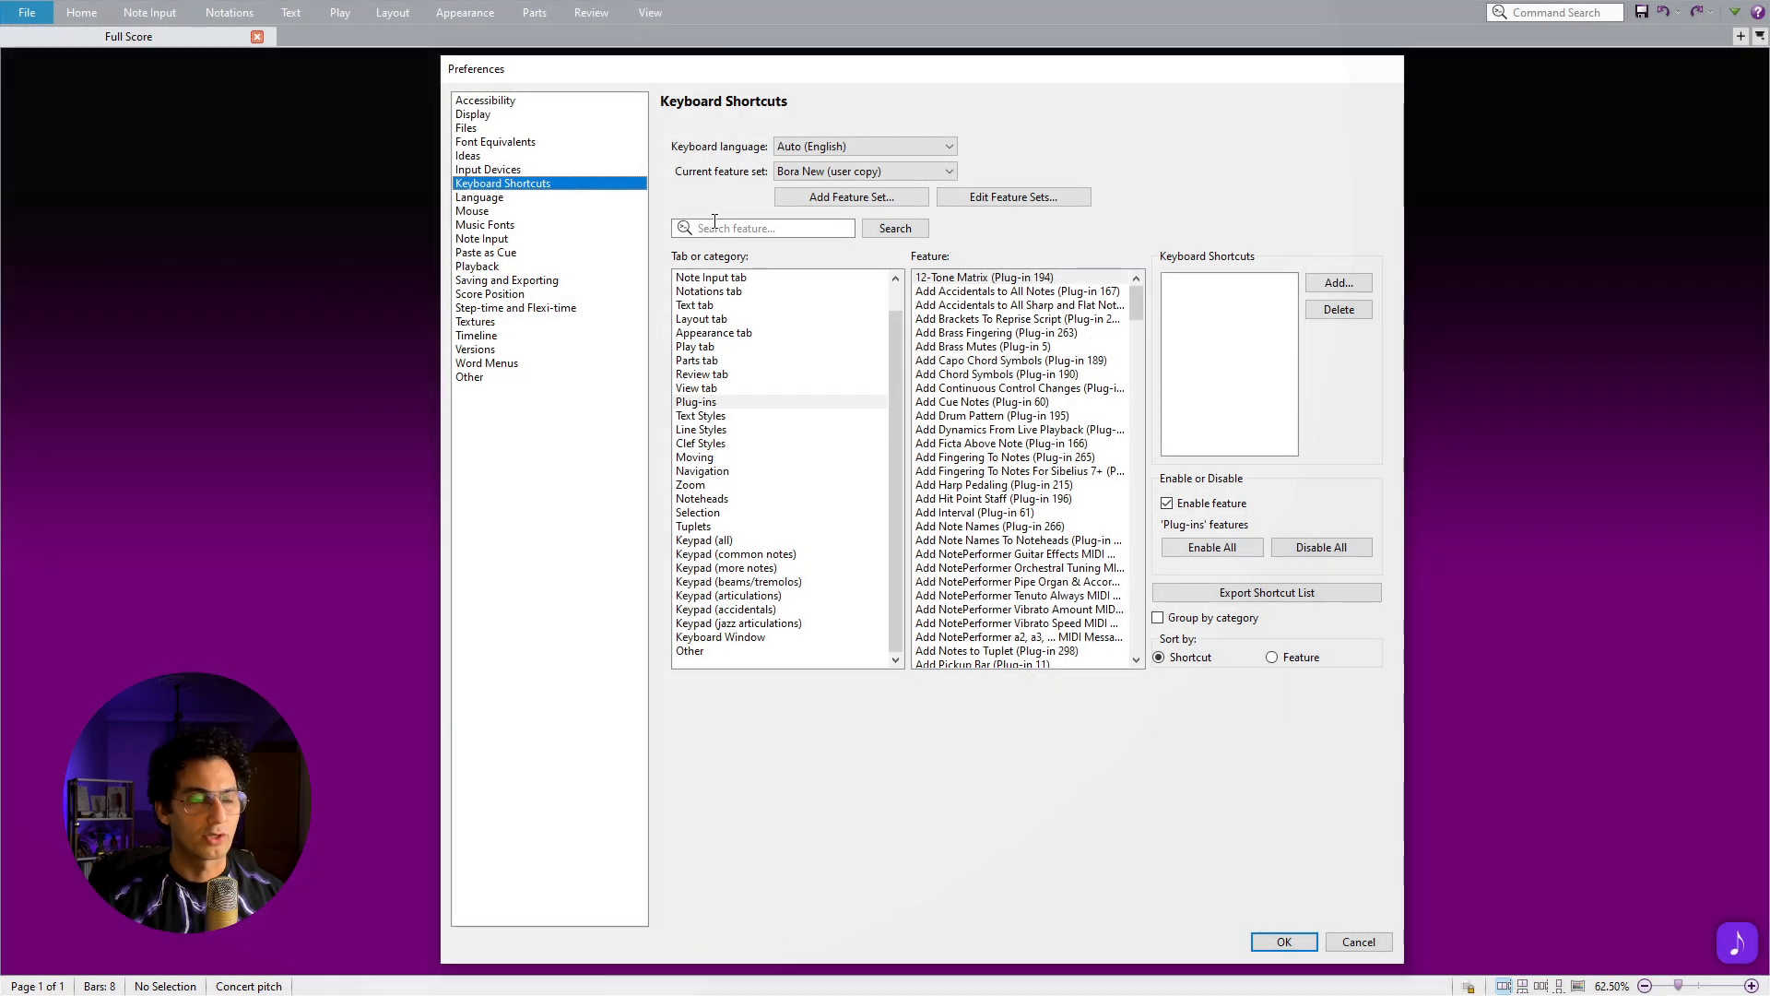
pyautogui.click(714, 226)
pyautogui.write('breaks')
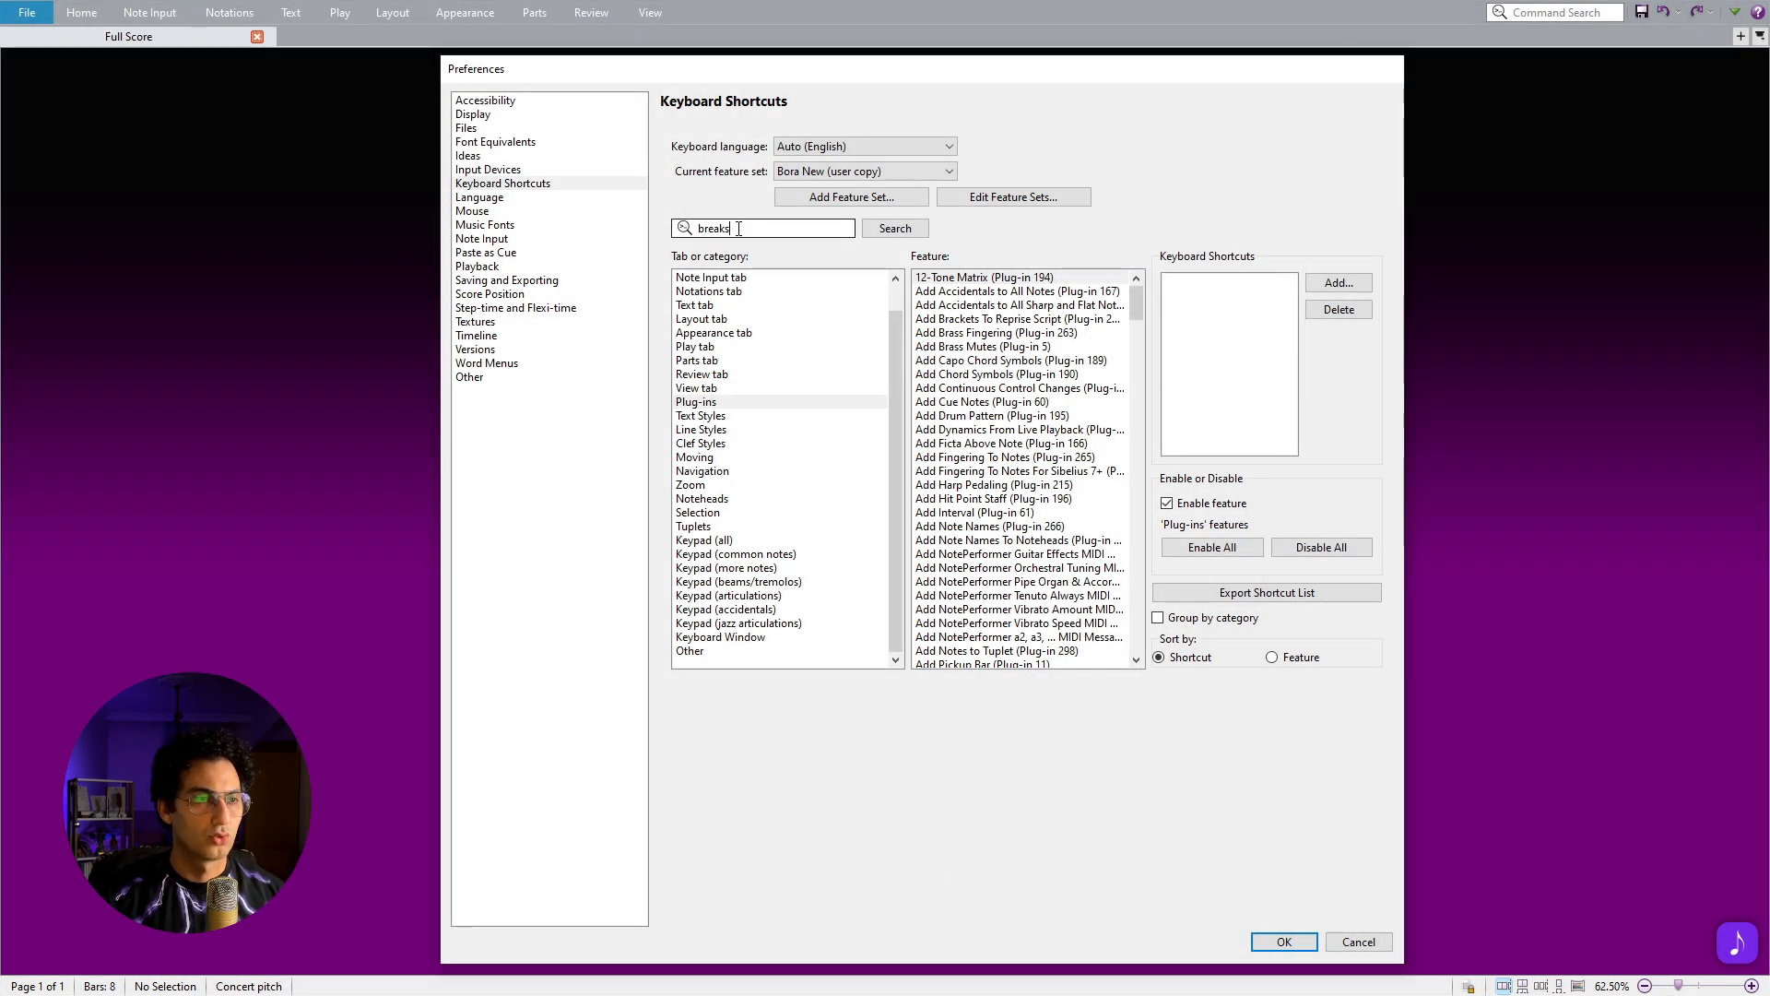
pyautogui.click(891, 228)
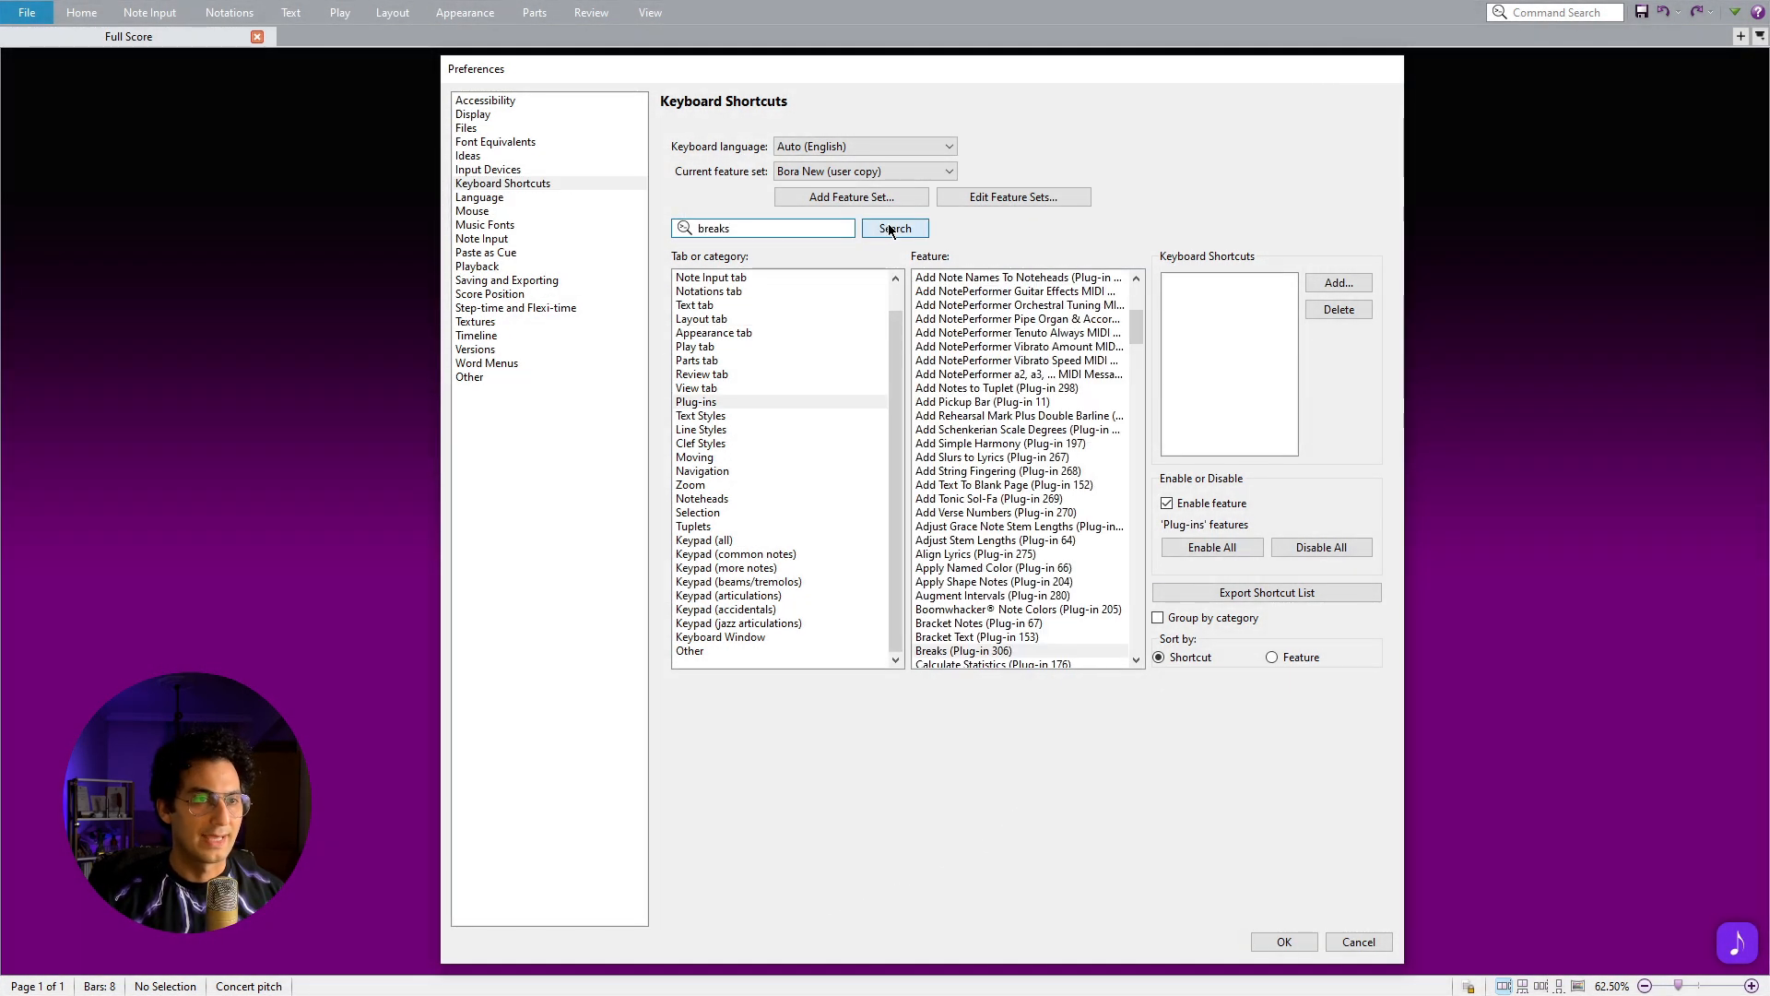
pyautogui.click(1006, 651)
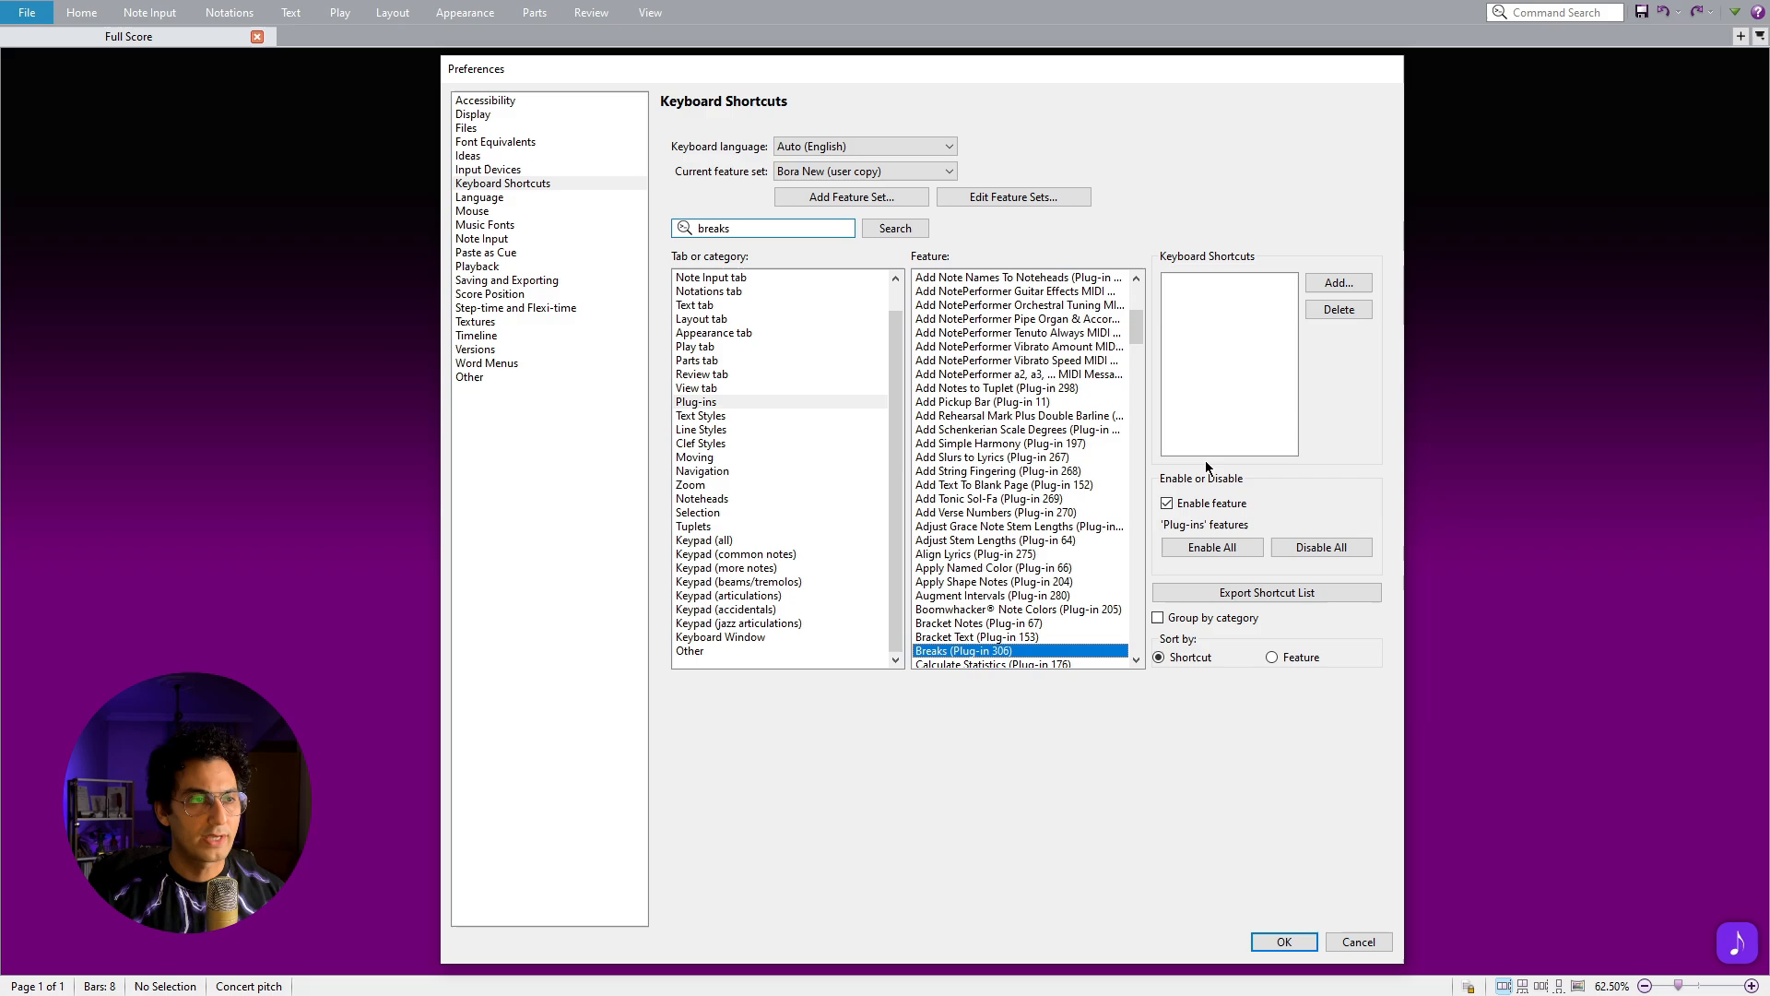
pyautogui.click(1338, 283)
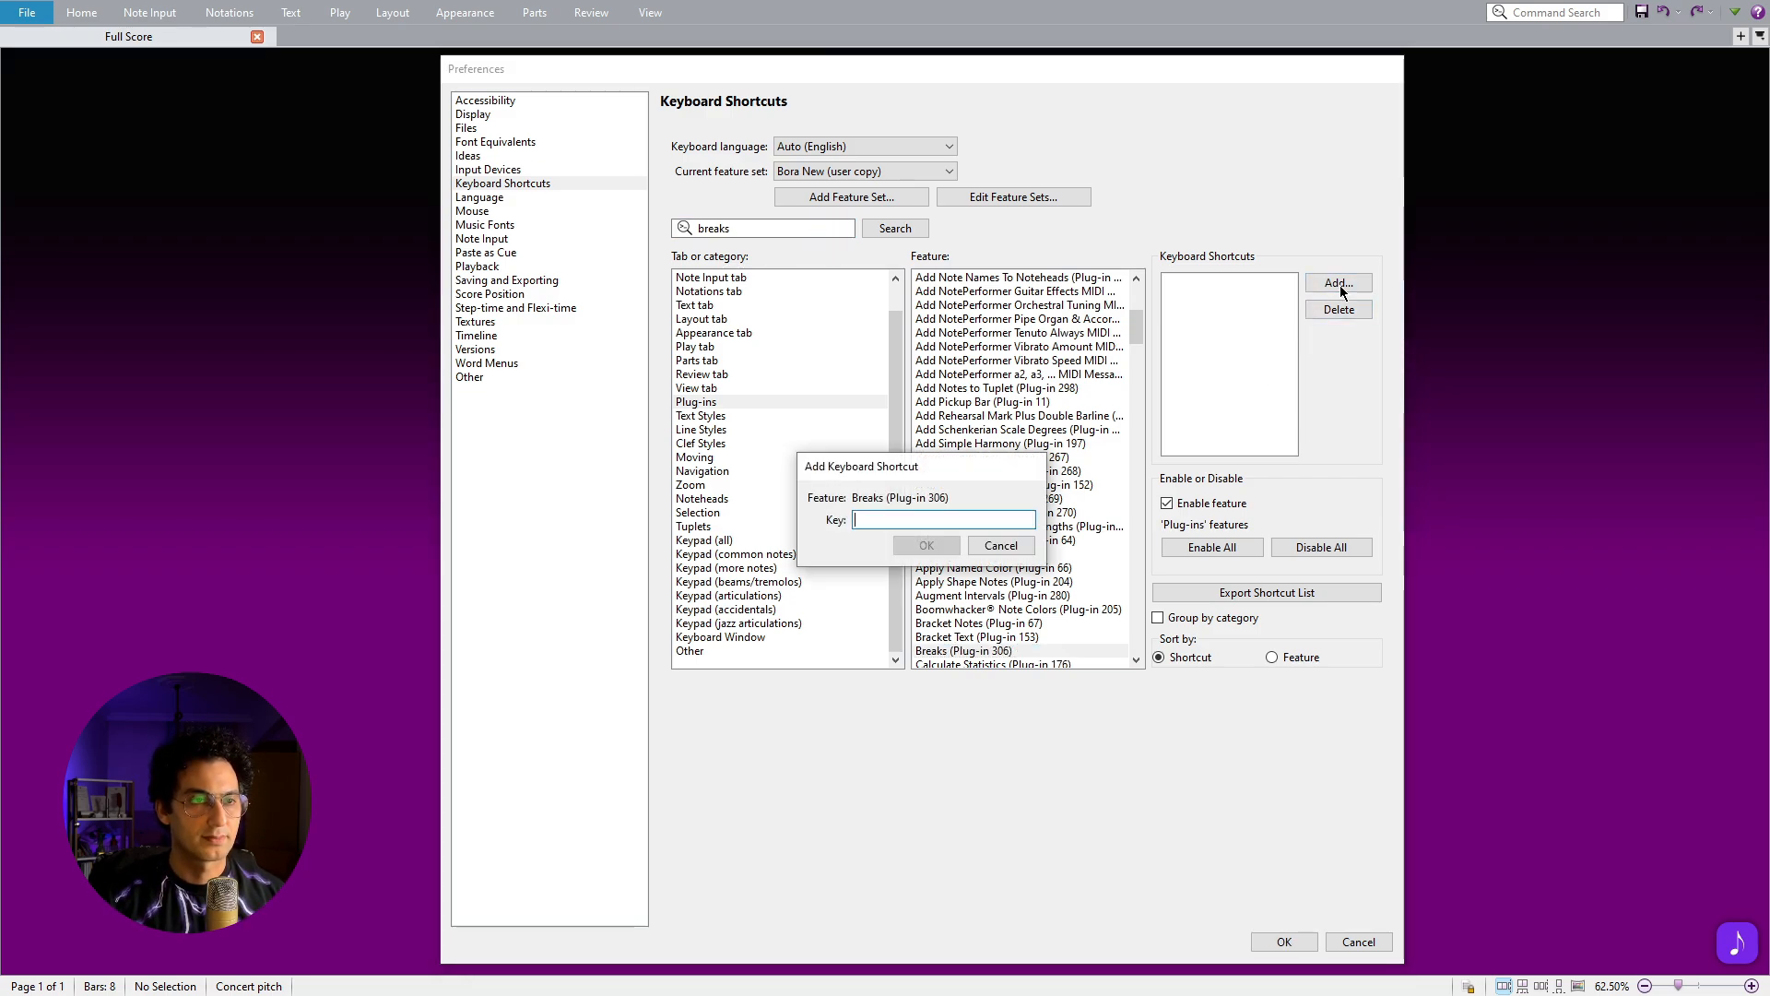
pyautogui.hotkey('ctrl', 'alt', 'shift', 'F9')
pyautogui.click(935, 547)
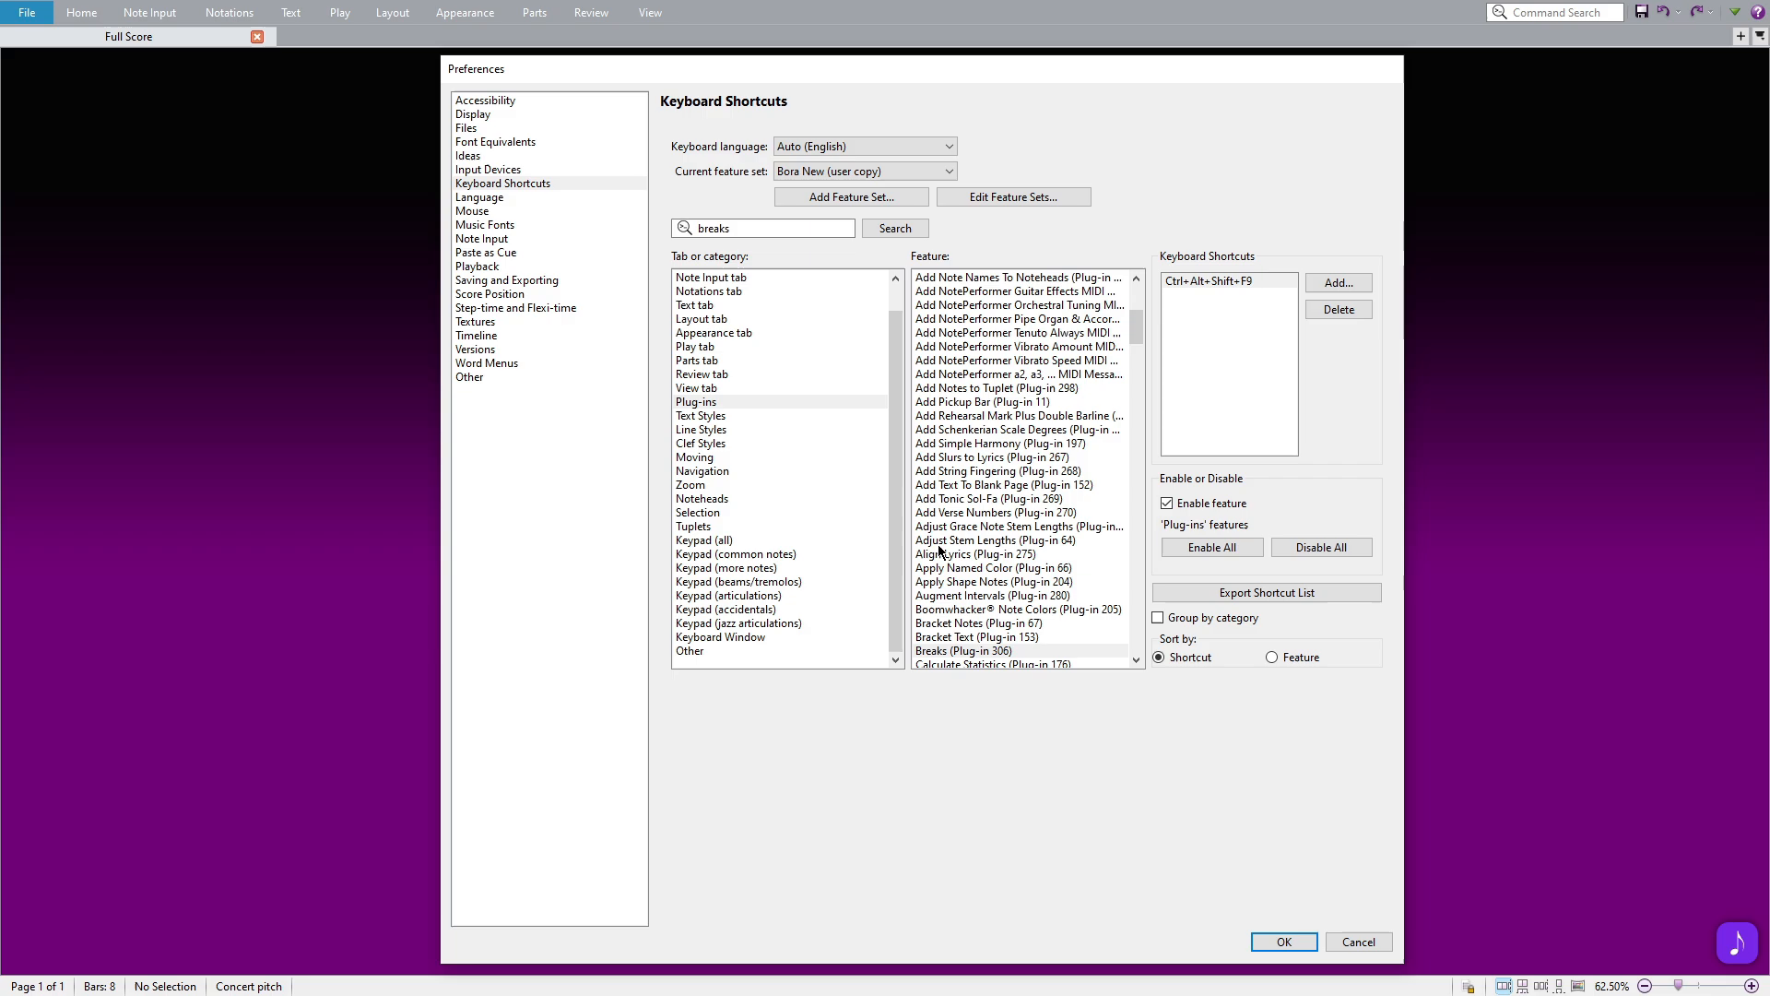
pyautogui.click(1287, 942)
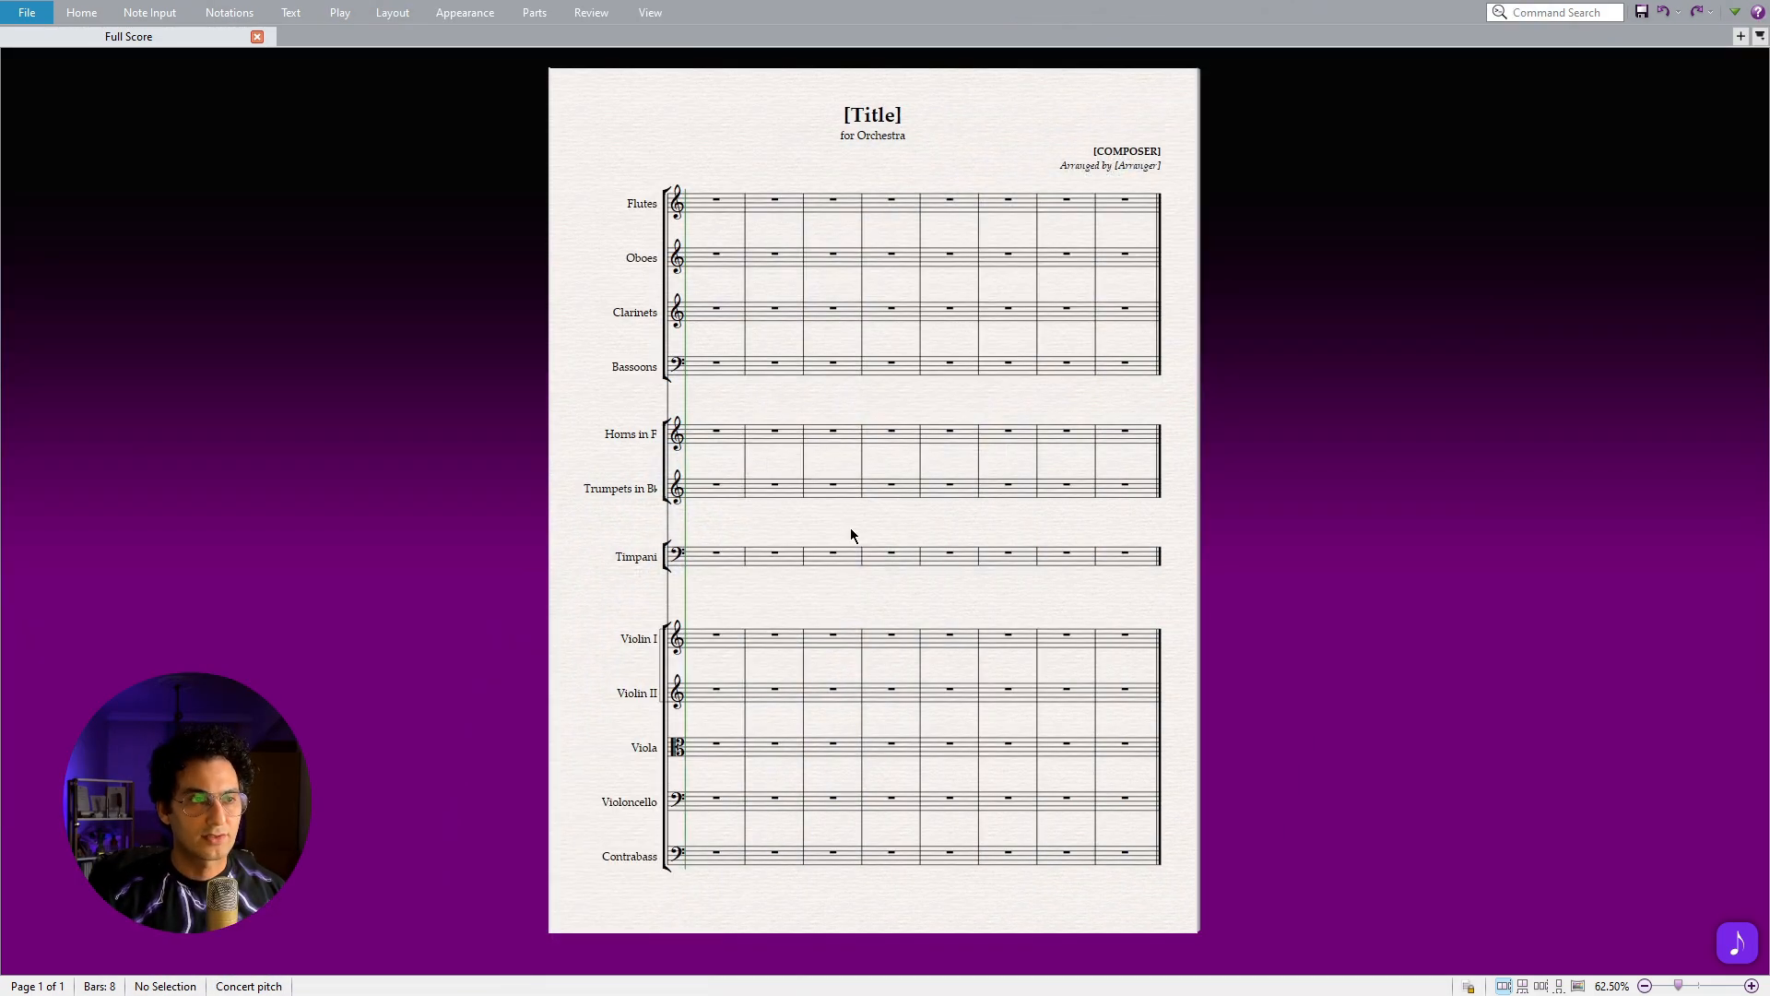
pyautogui.click(903, 375)
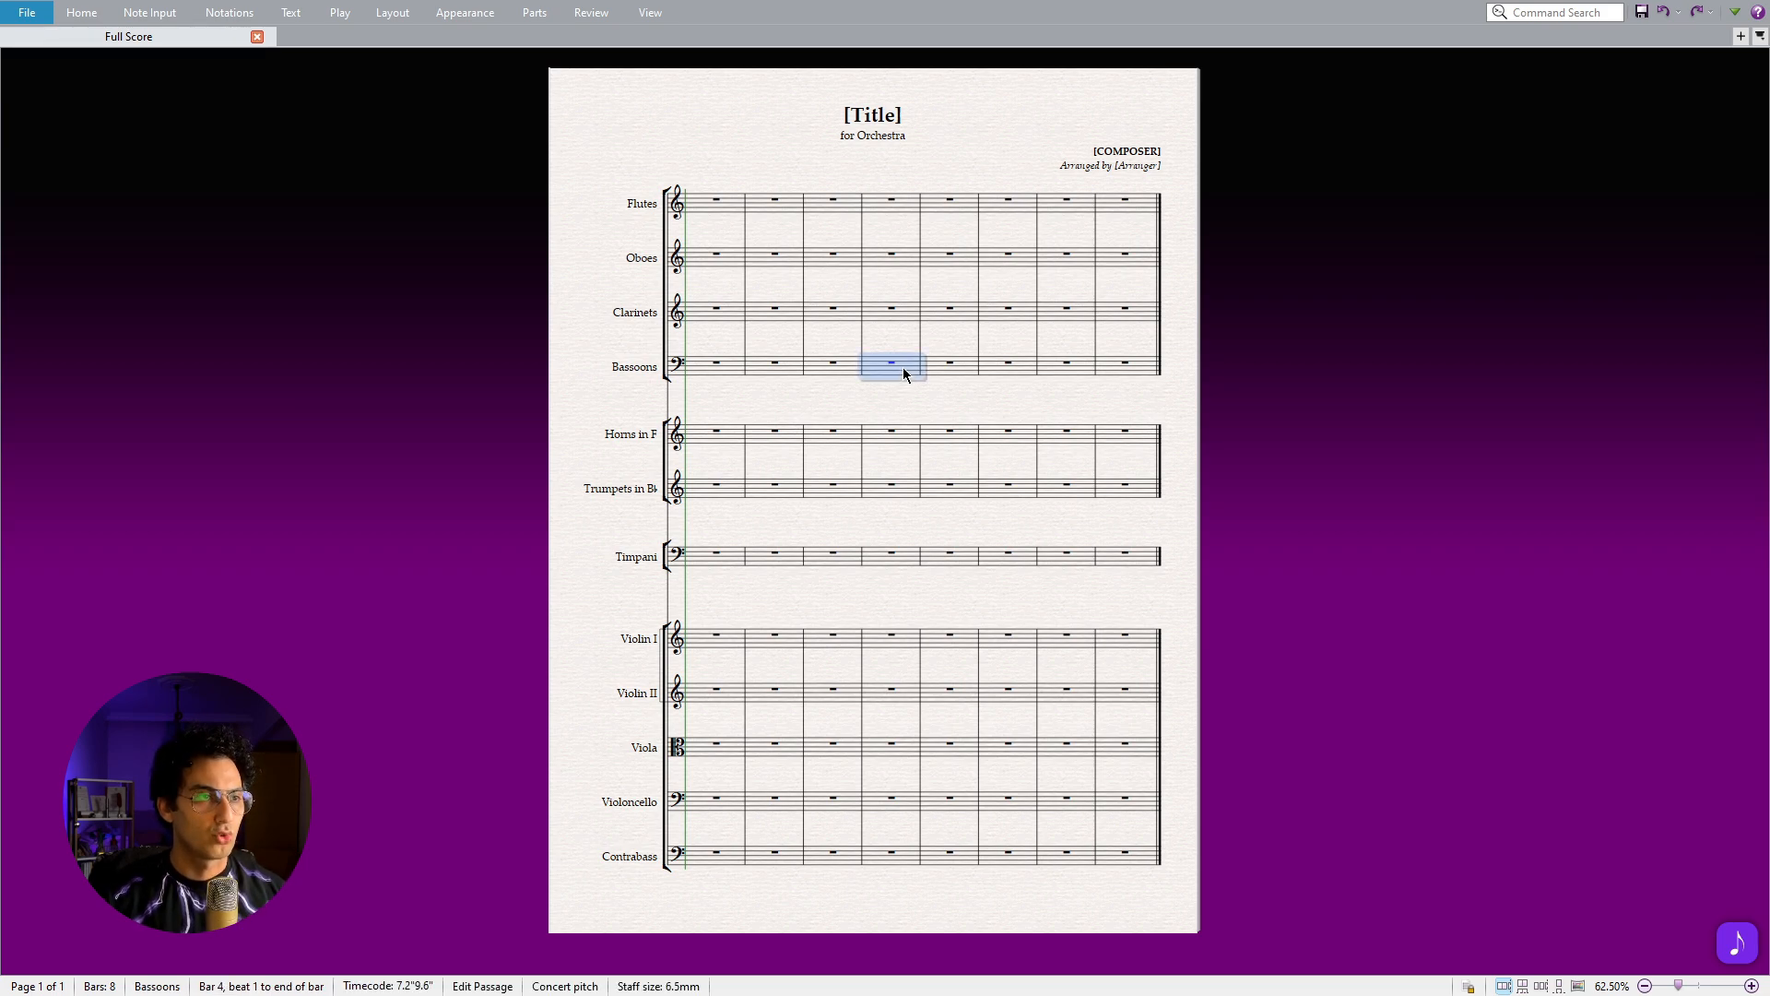
pyautogui.press('Return')
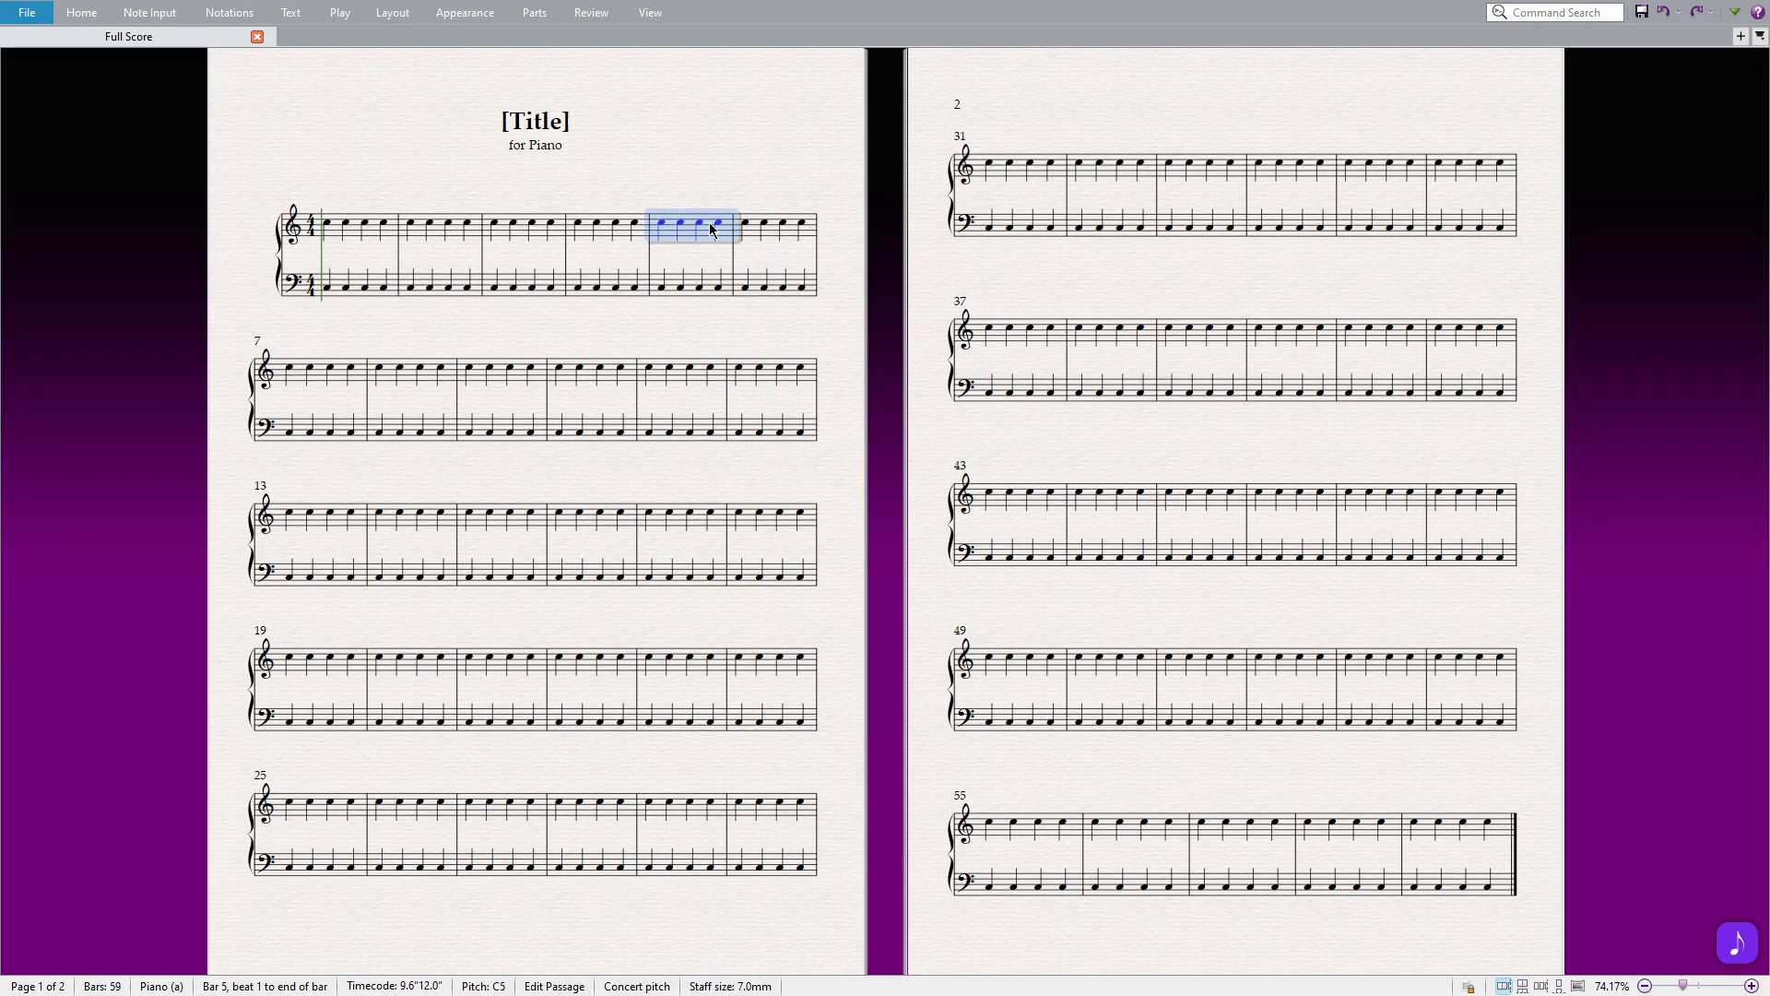
# Use the Breaks plug-in to add system breaks at the end of bar 5 and bar 10 in the piano score.
pyautogui.hotkey('ctrl', 'F3')
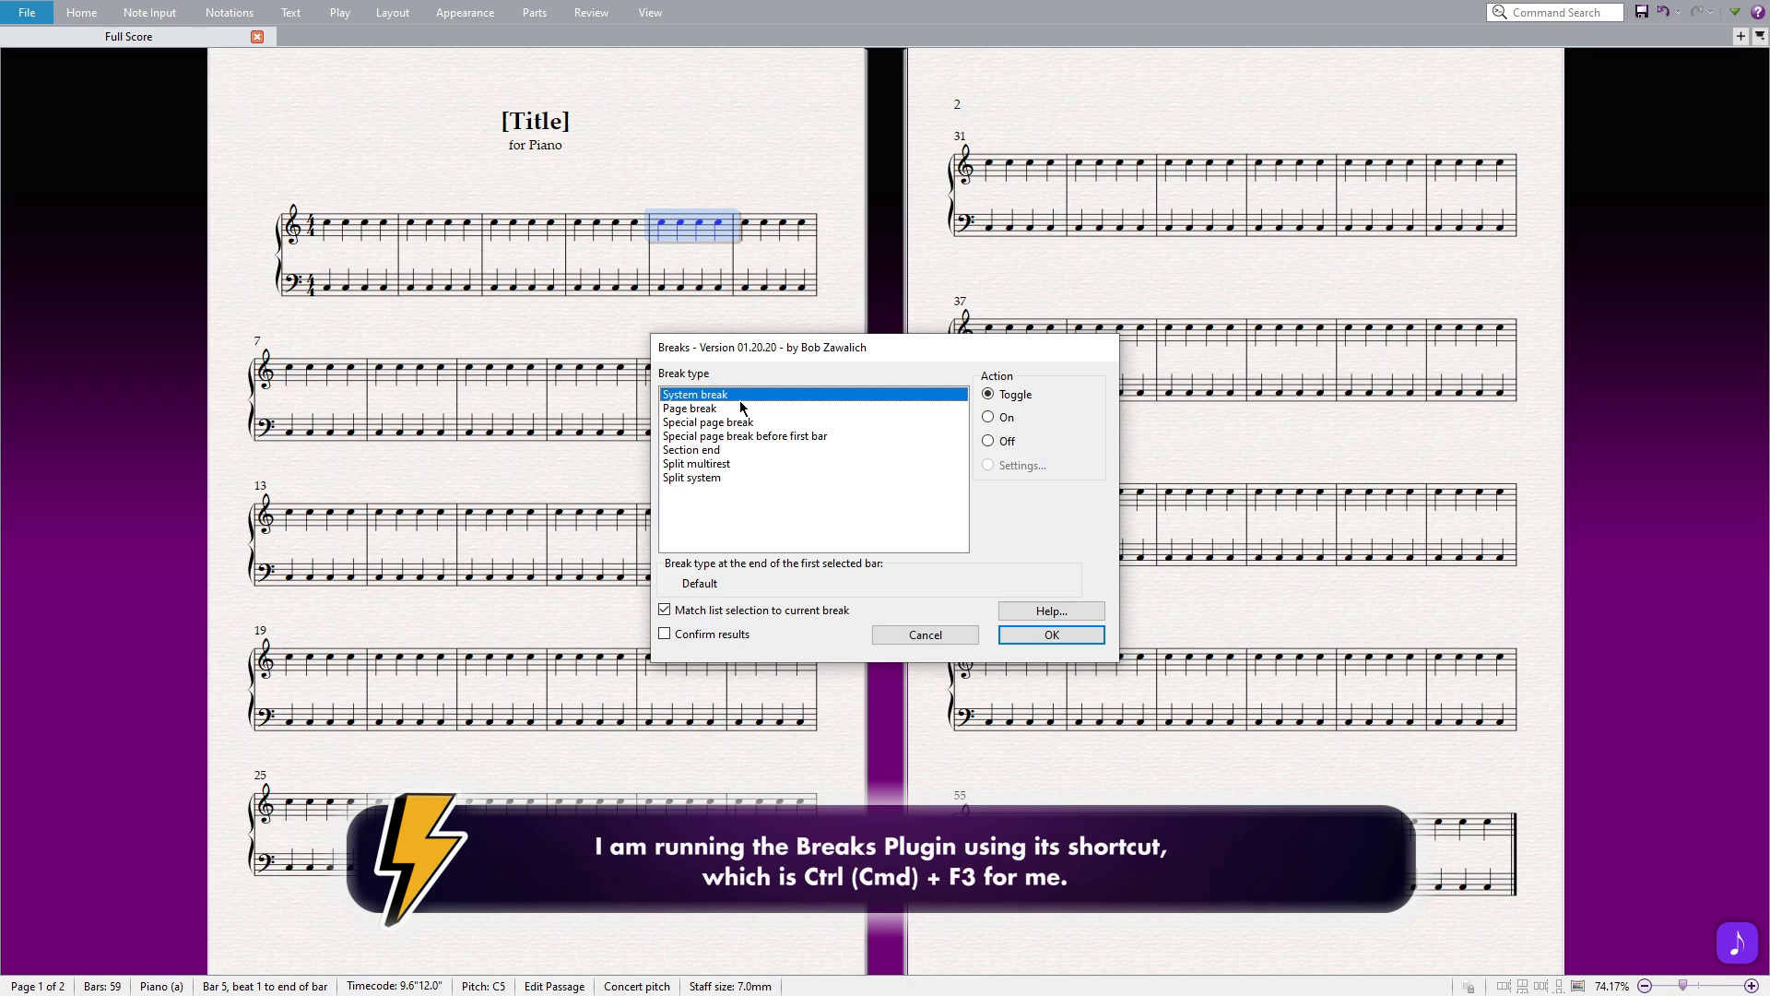
pyautogui.click(1038, 632)
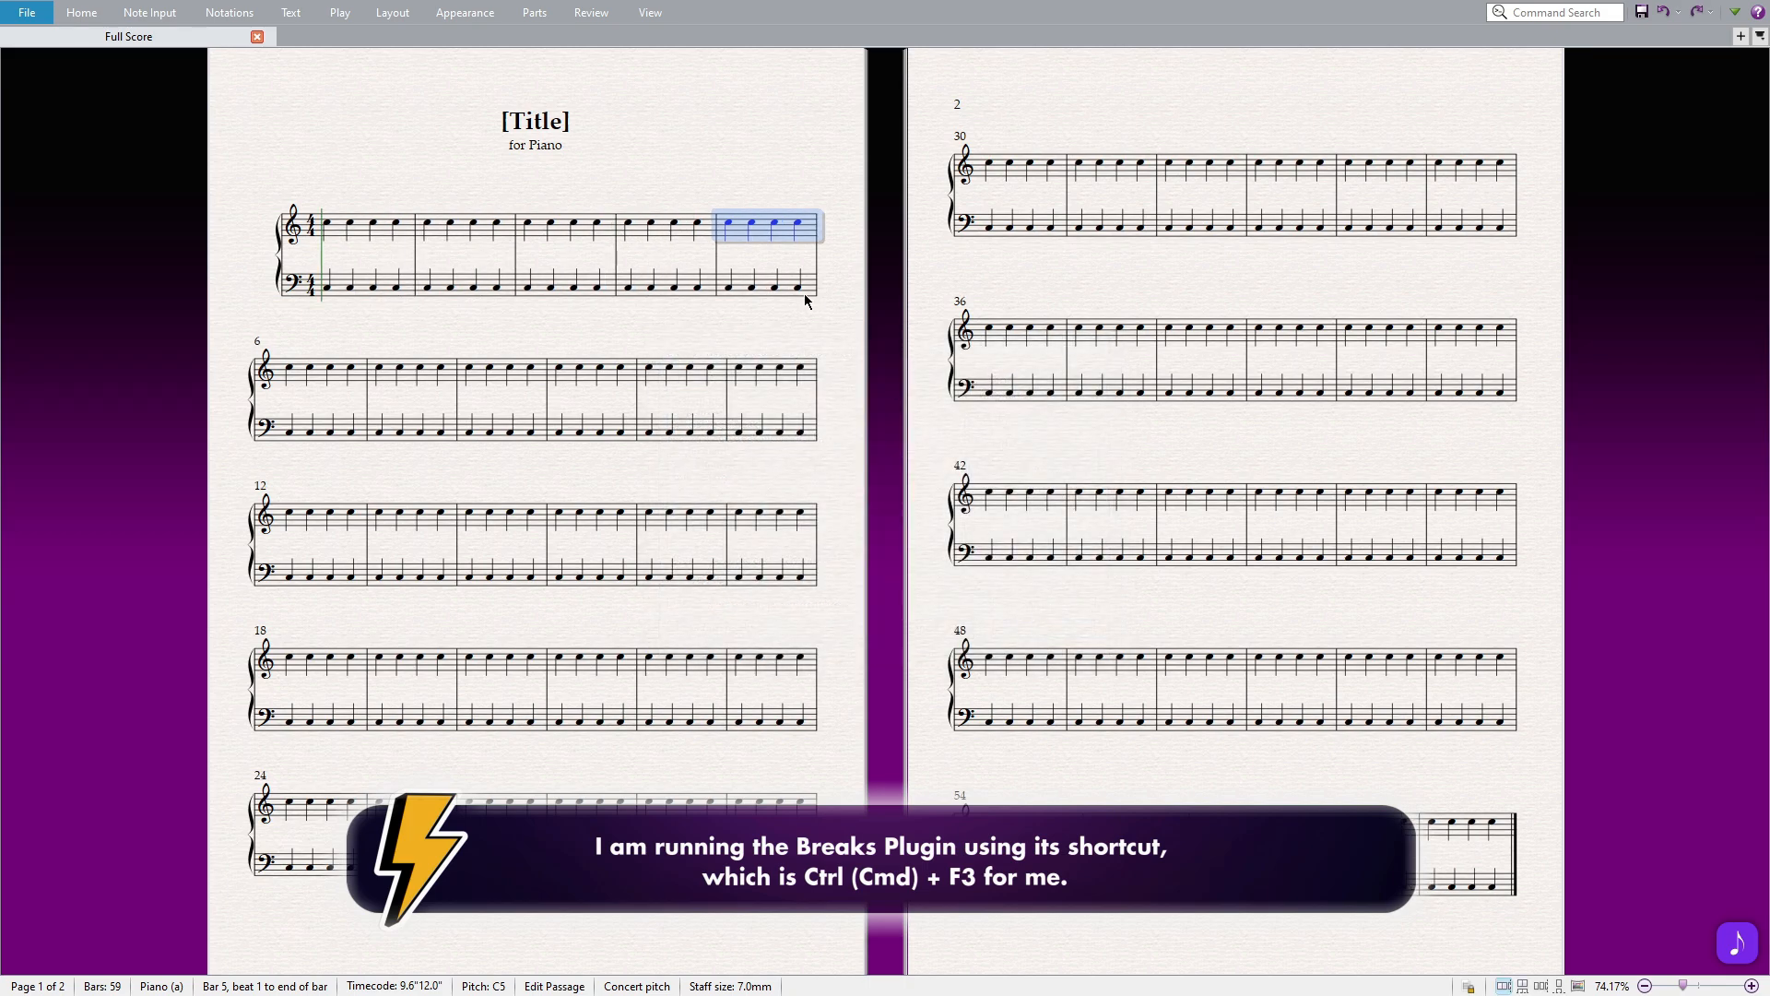
pyautogui.click(717, 382)
pyautogui.hotkey('ctrl', 'F3')
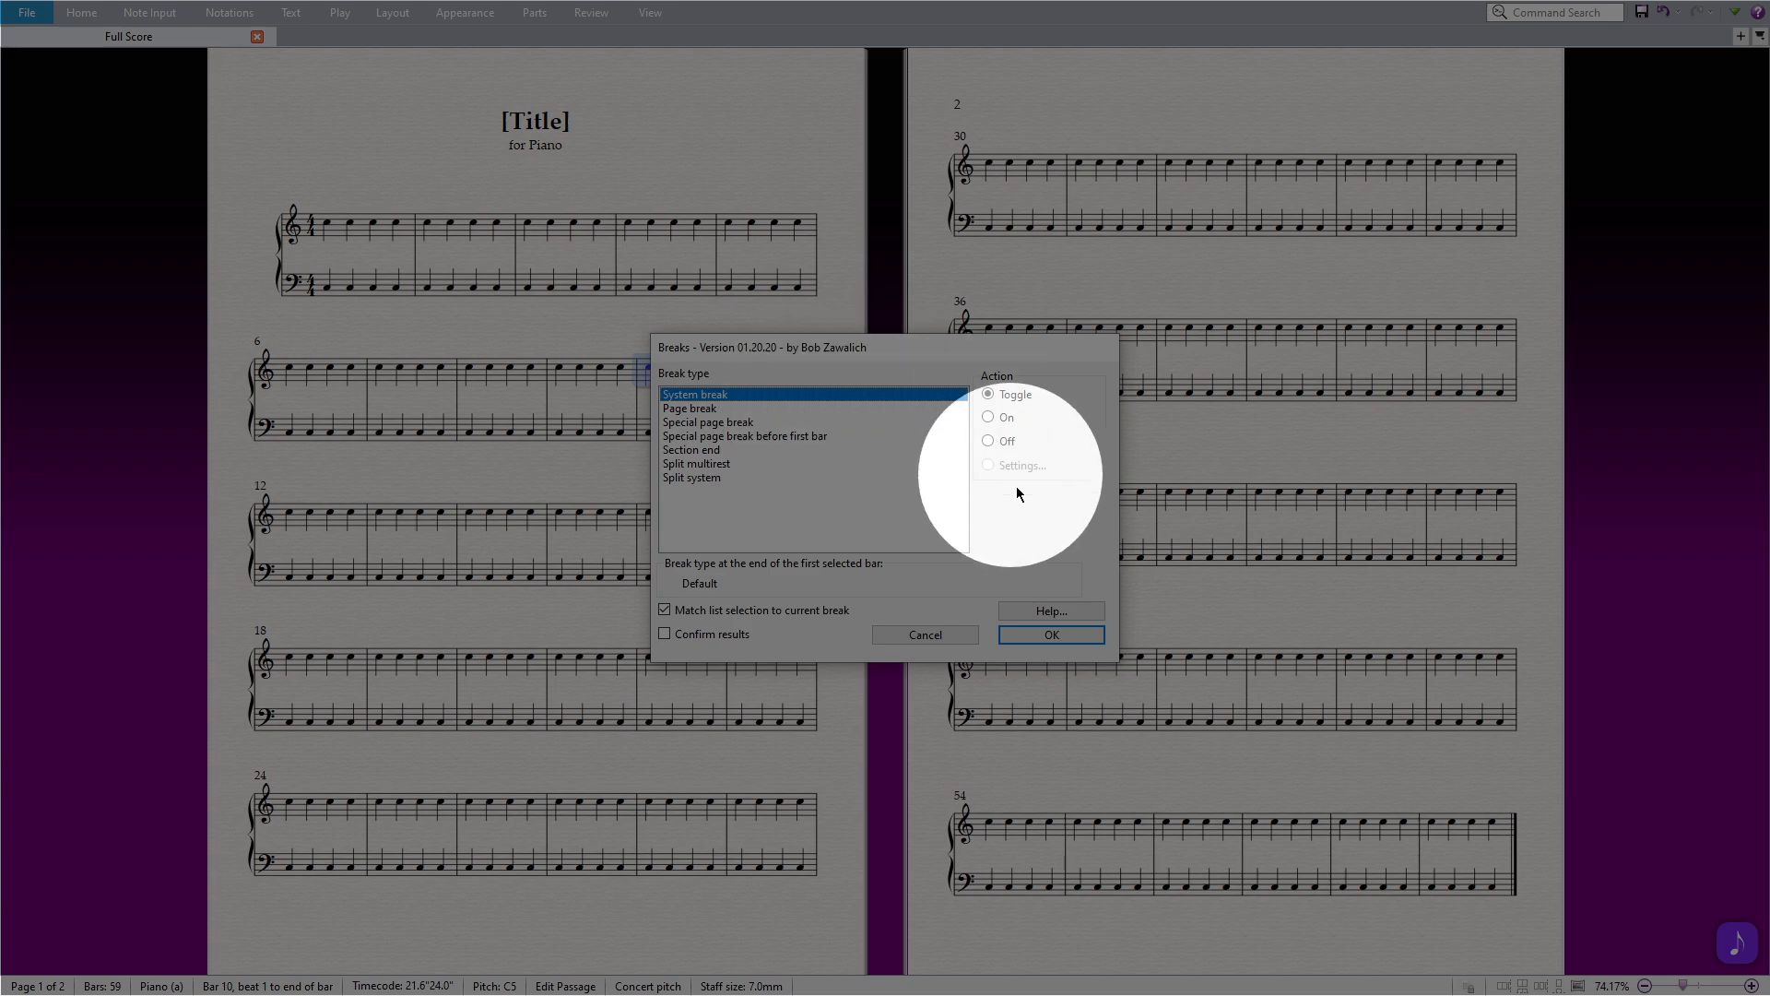
pyautogui.click(1036, 636)
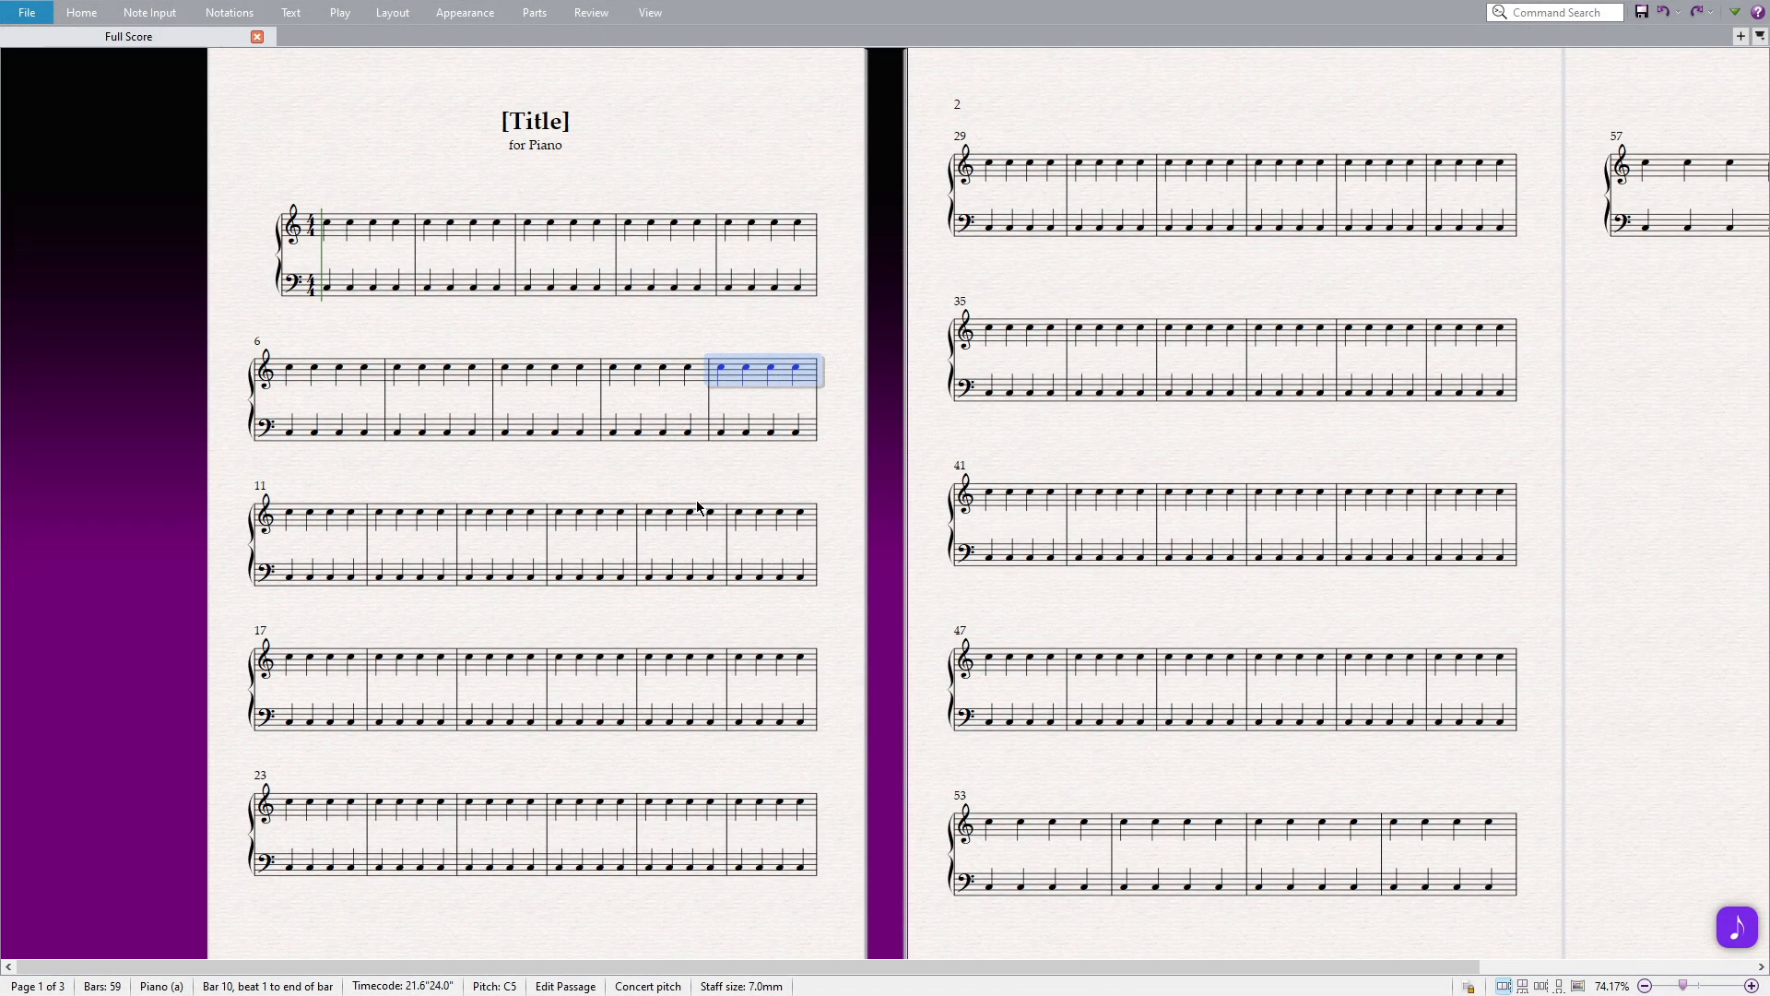
# Add a page break at the end of bar 21 with the Breaks plug-in.
pyautogui.click(723, 672)
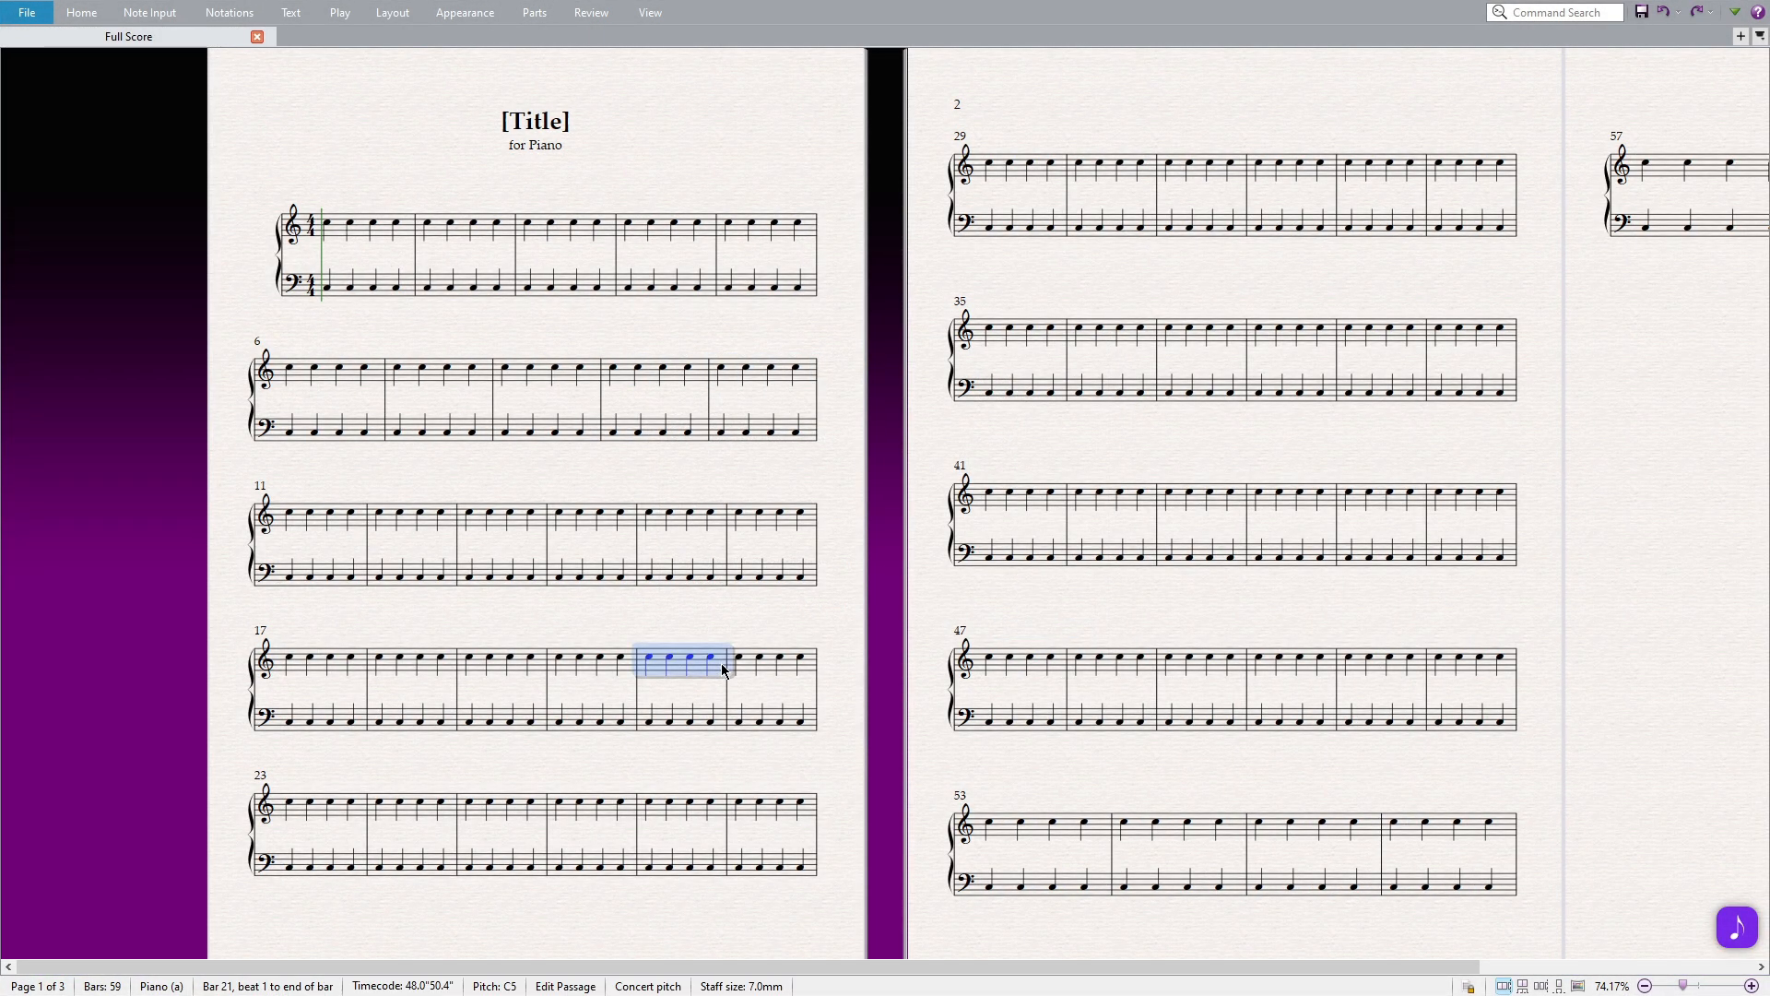
pyautogui.press('Return')
pyautogui.click(712, 412)
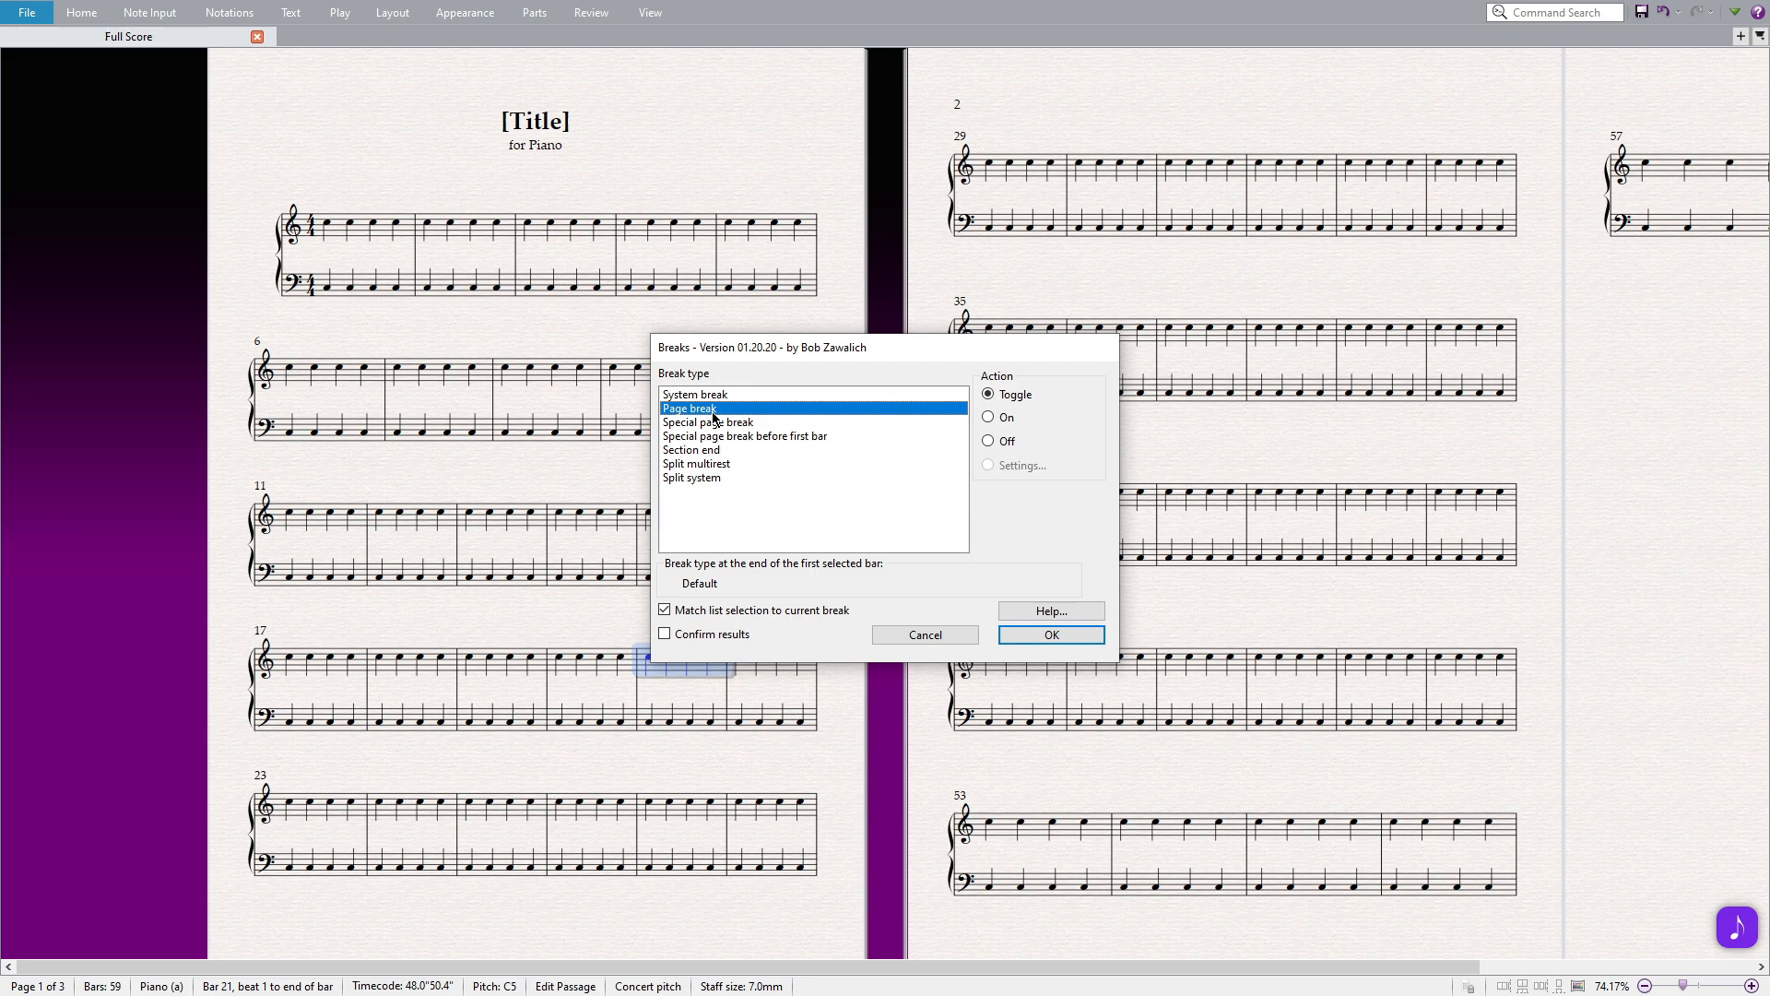
pyautogui.click(1074, 638)
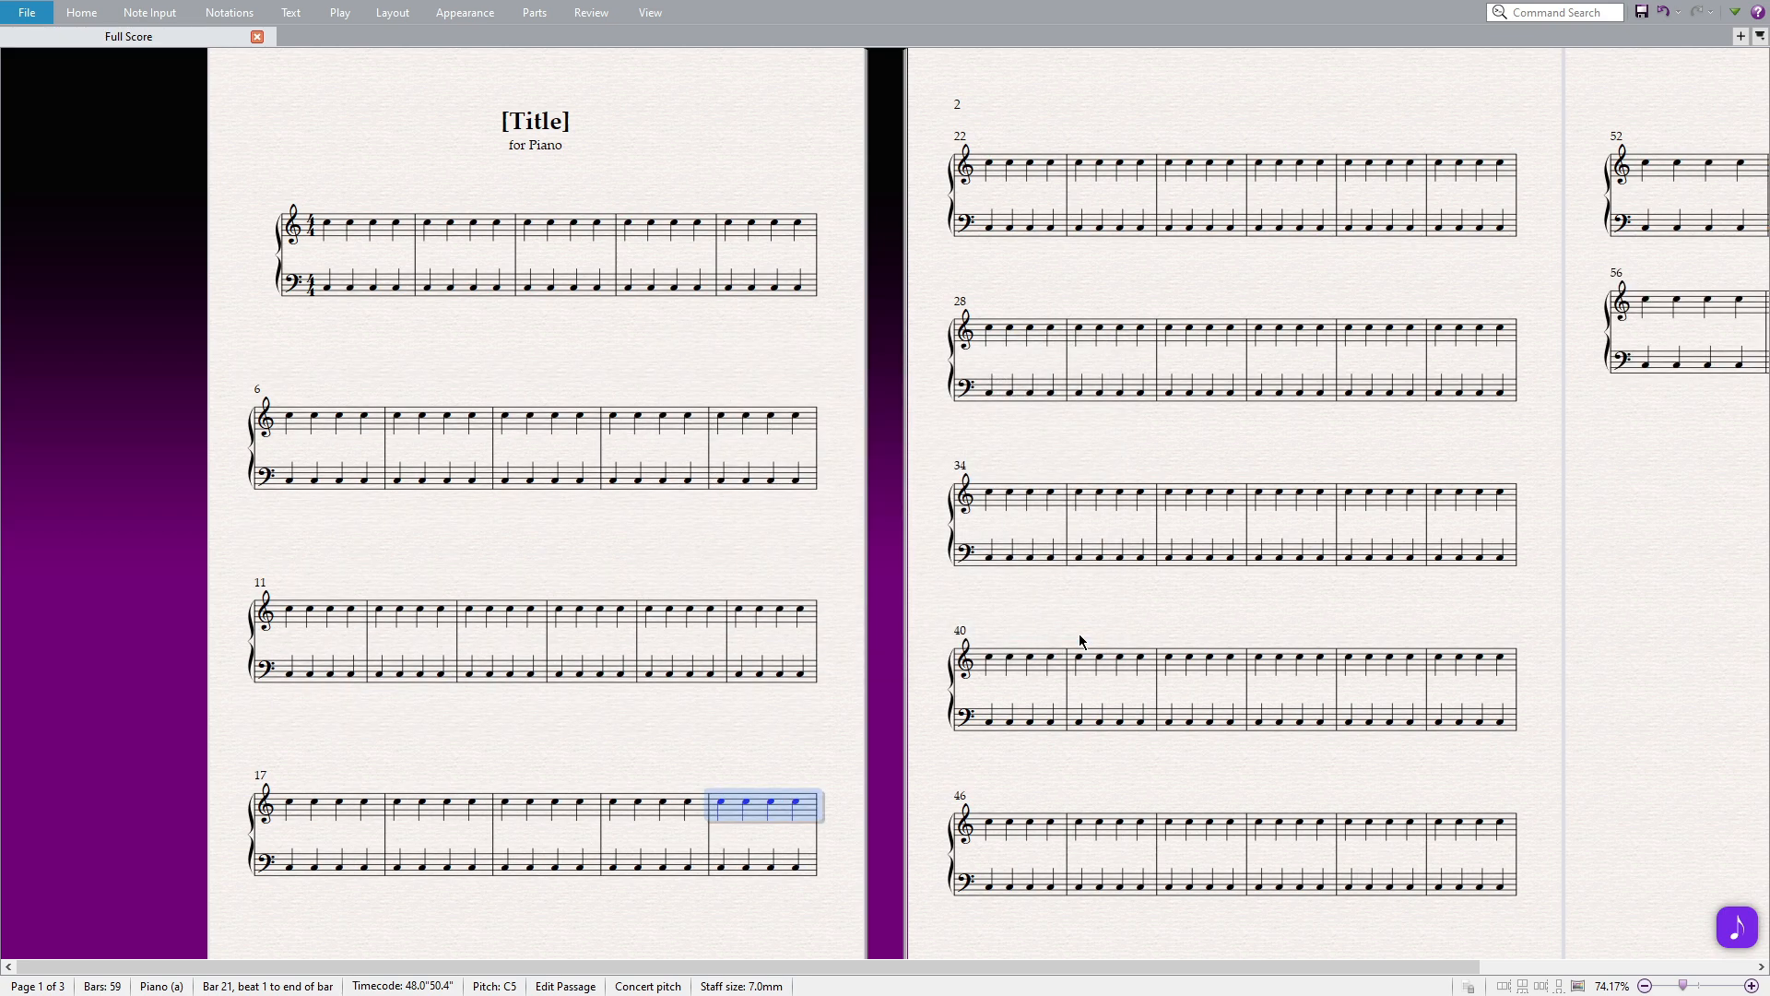
# Add a special page break before bar 1 with the Breaks plug-in, leaving three blank pages ahead of the music.
pyautogui.click(617, 362)
pyautogui.click(359, 228)
pyautogui.press('Return')
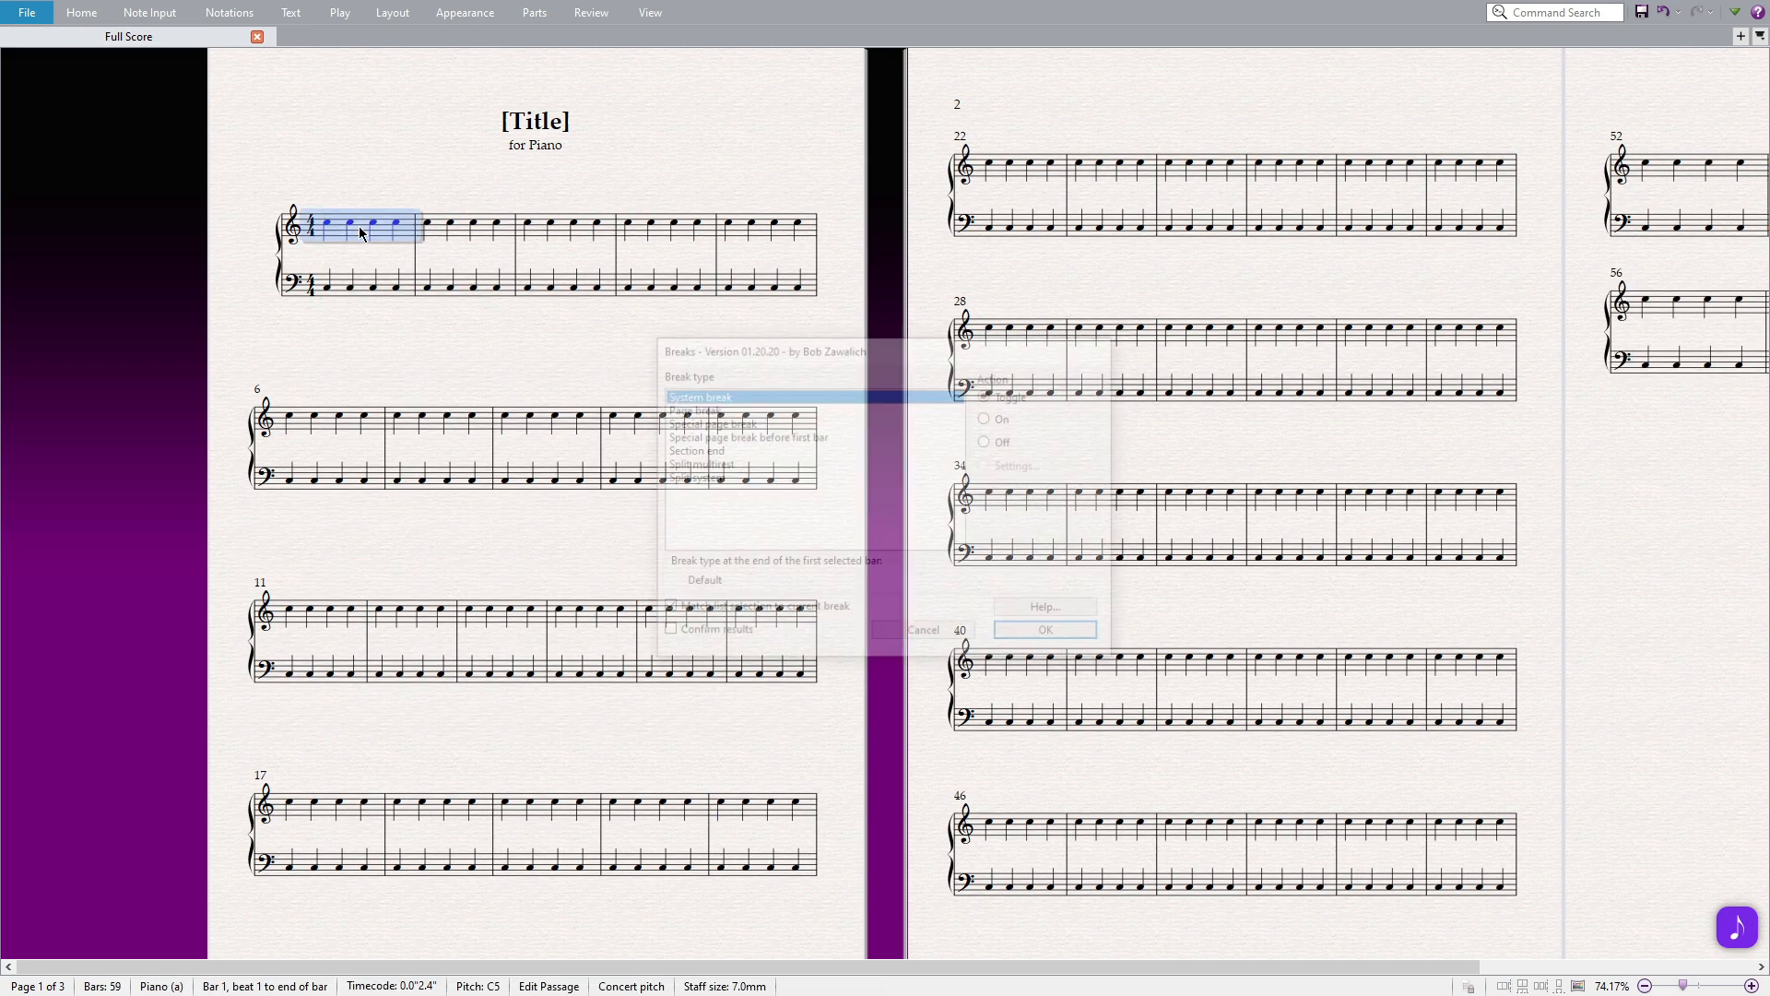
pyautogui.click(766, 438)
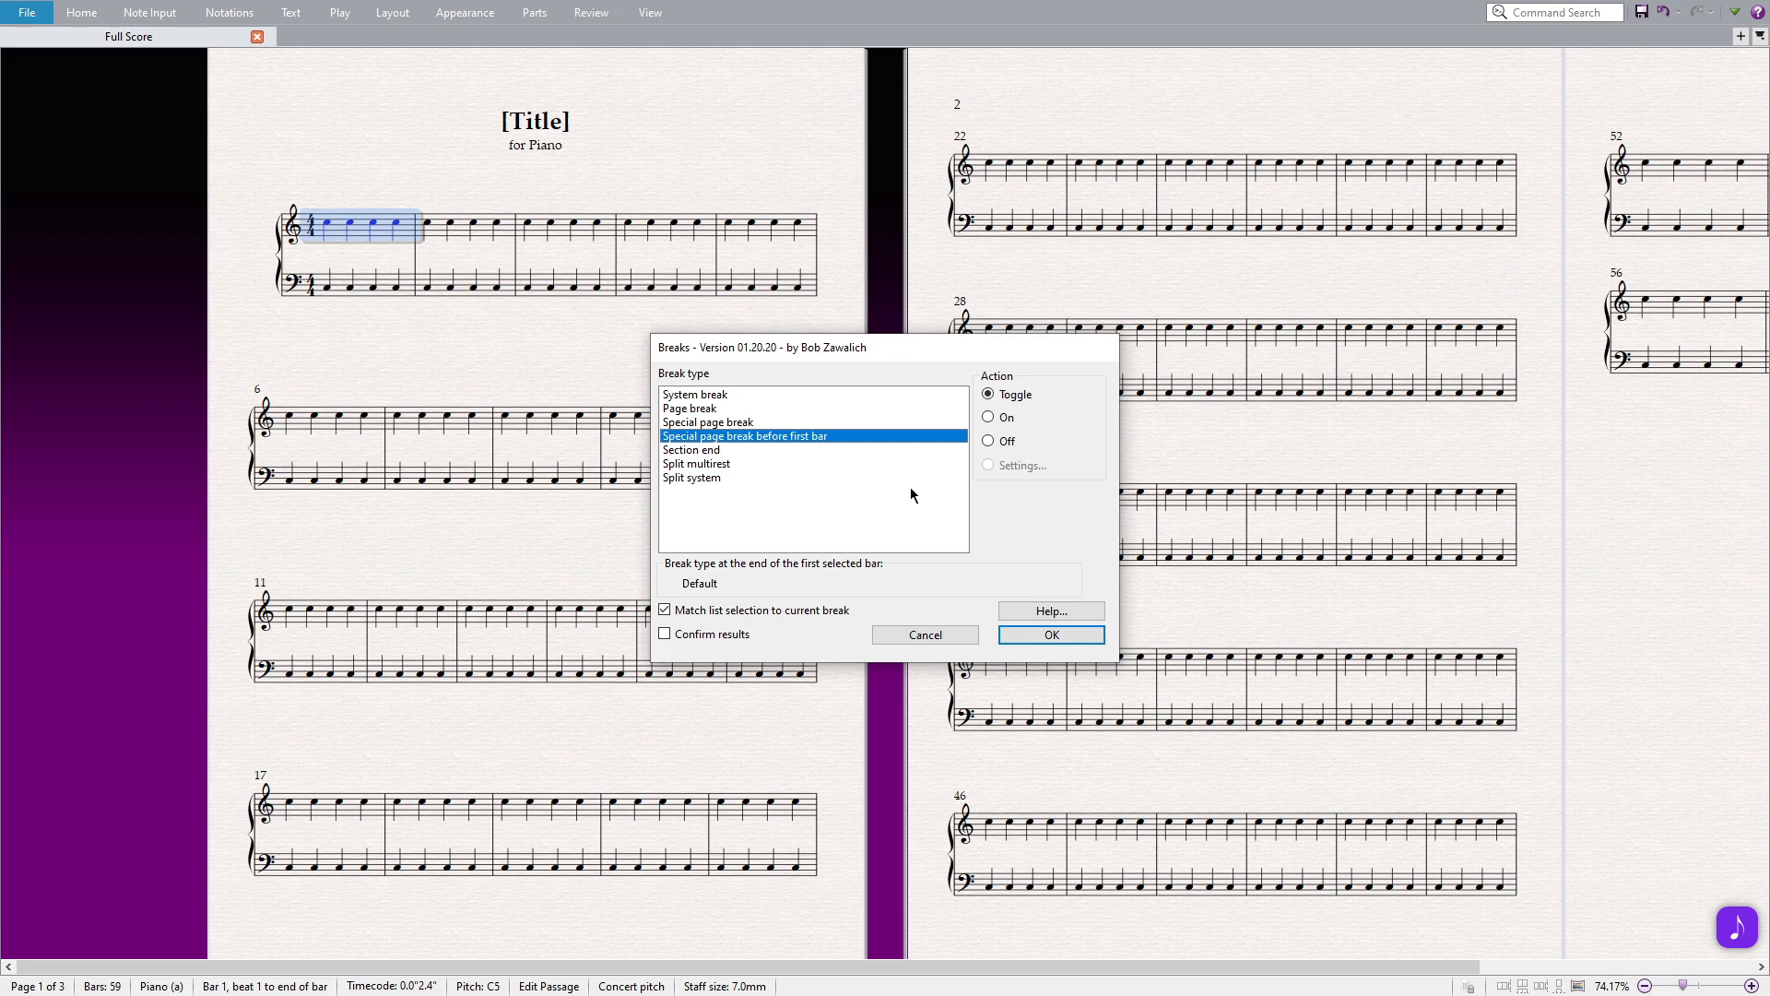
pyautogui.click(1046, 634)
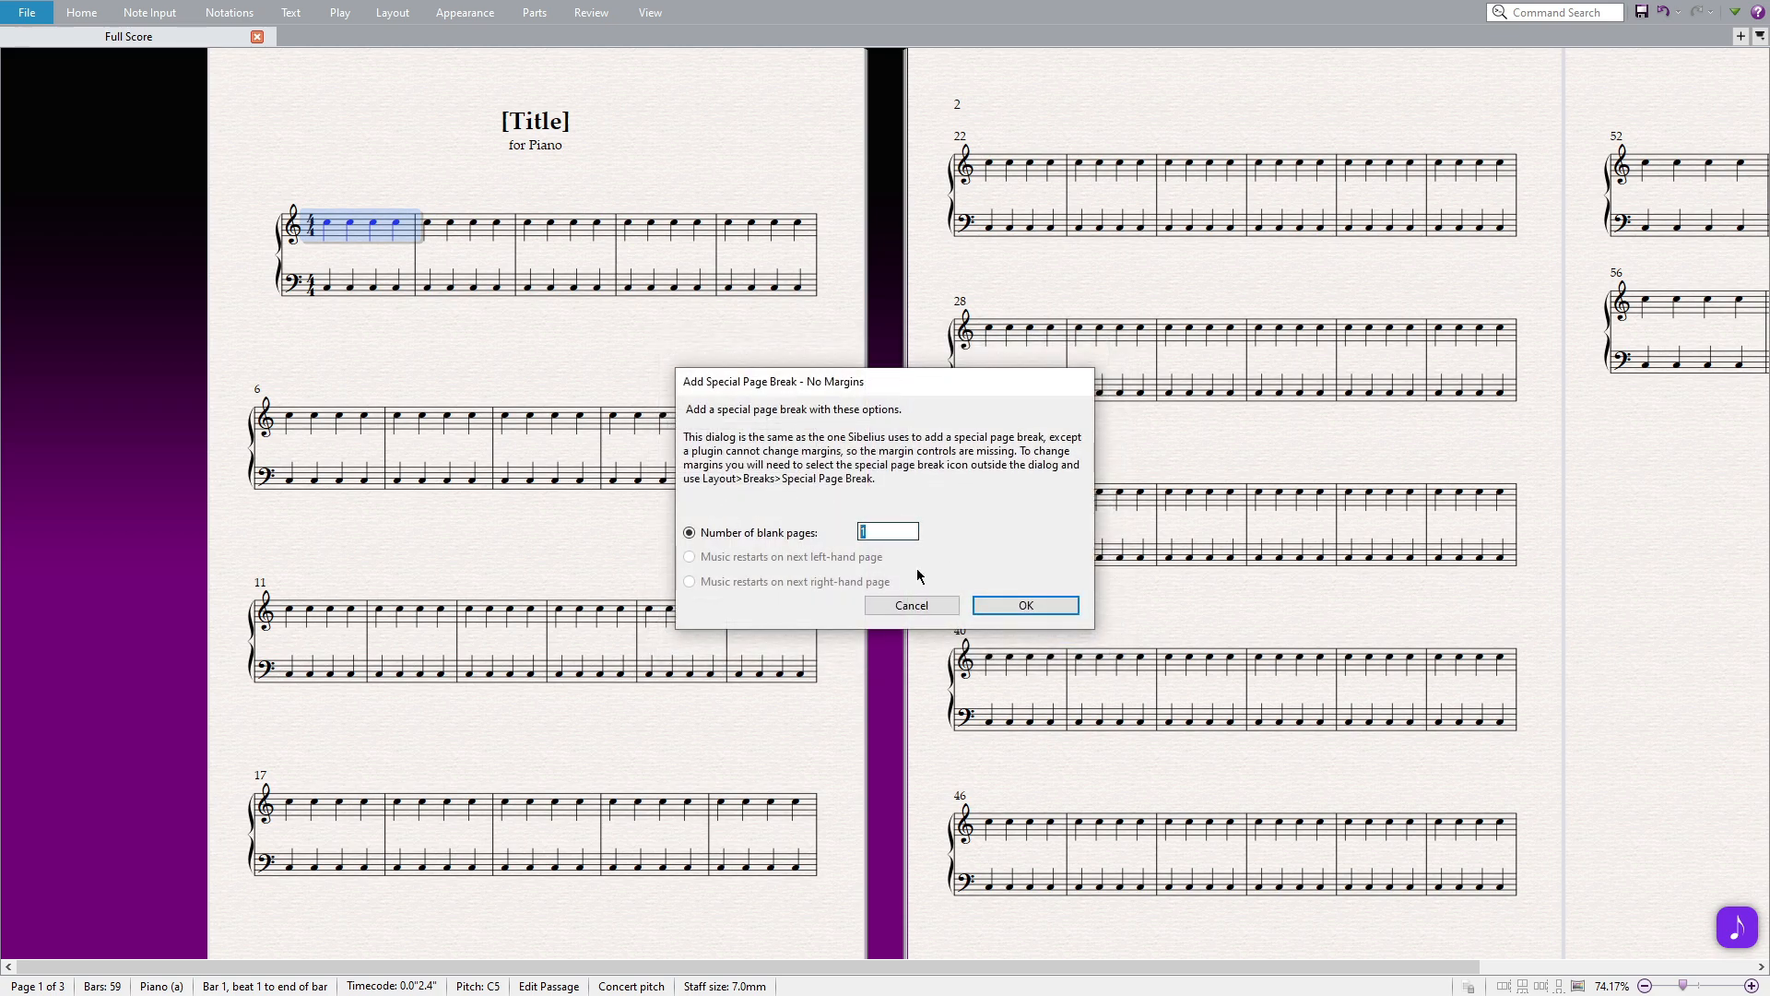
pyautogui.click(1040, 606)
# Add a page break at the end of bar 26 with the Breaks plug-in.
pyautogui.moveTo(1136, 443); pyautogui.dragTo(252, 425)
pyautogui.moveTo(673, 334); pyautogui.dragTo(717, 400)
pyautogui.click(581, 218)
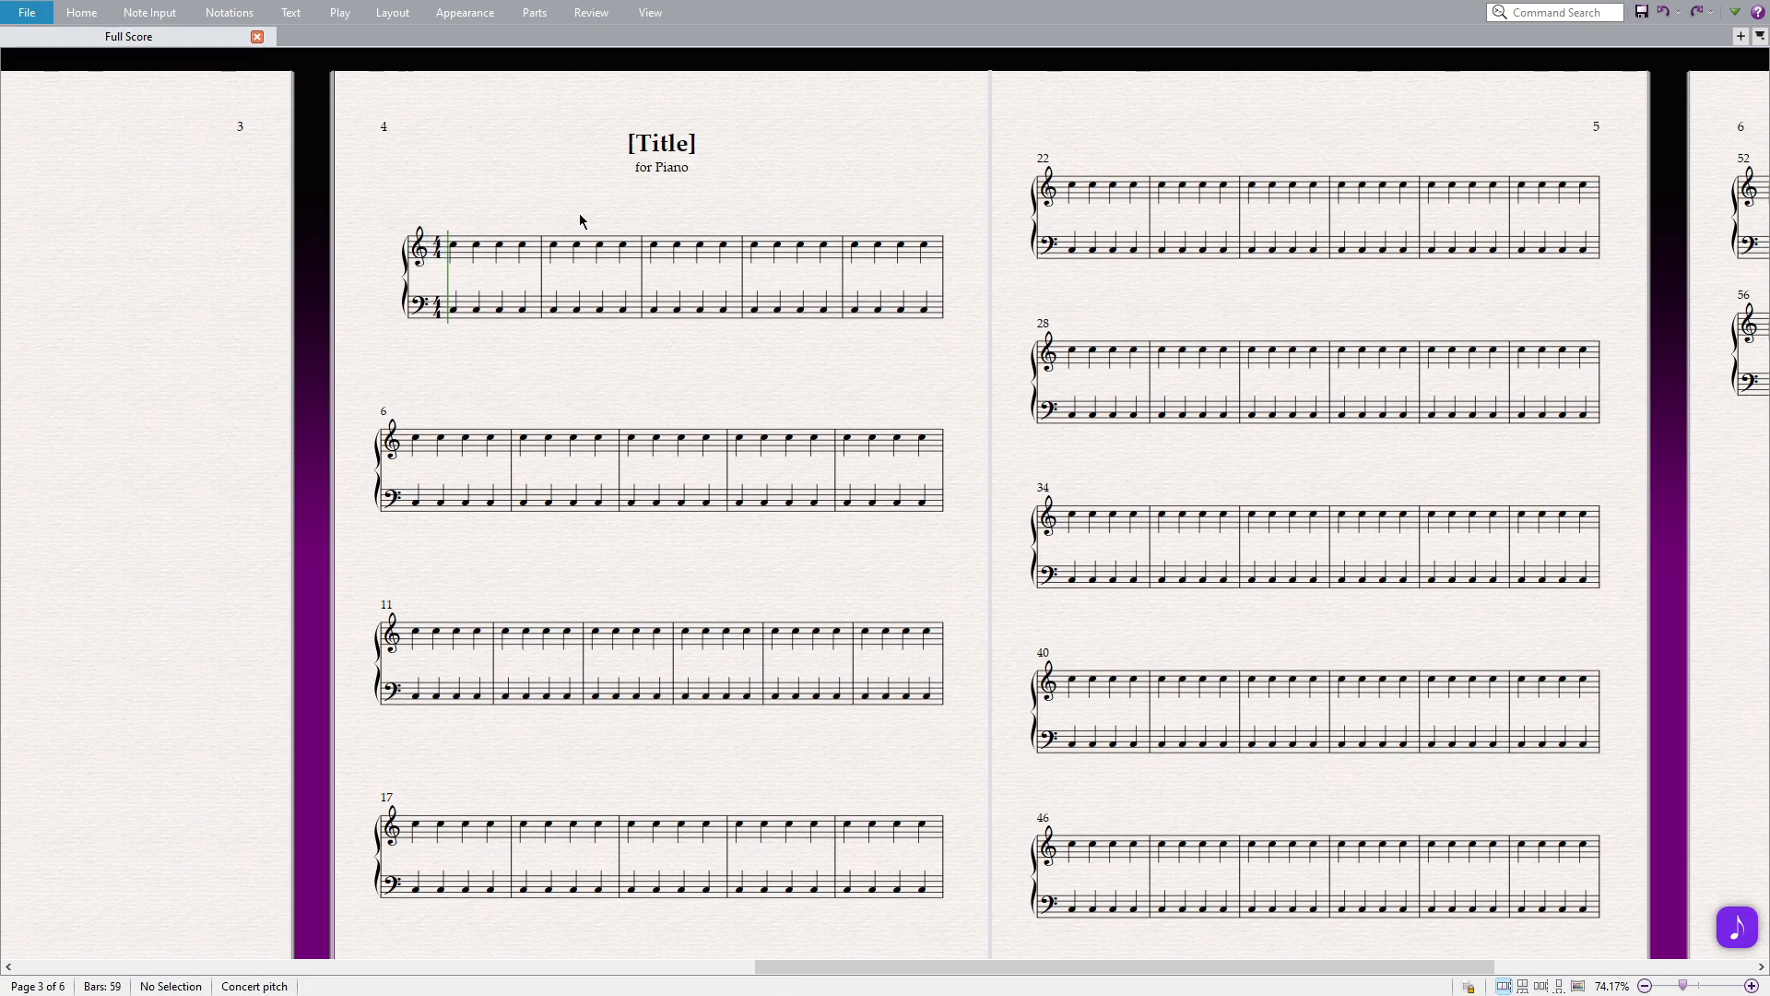
pyautogui.moveTo(1159, 339); pyautogui.dragTo(830, 339)
pyautogui.click(1157, 195)
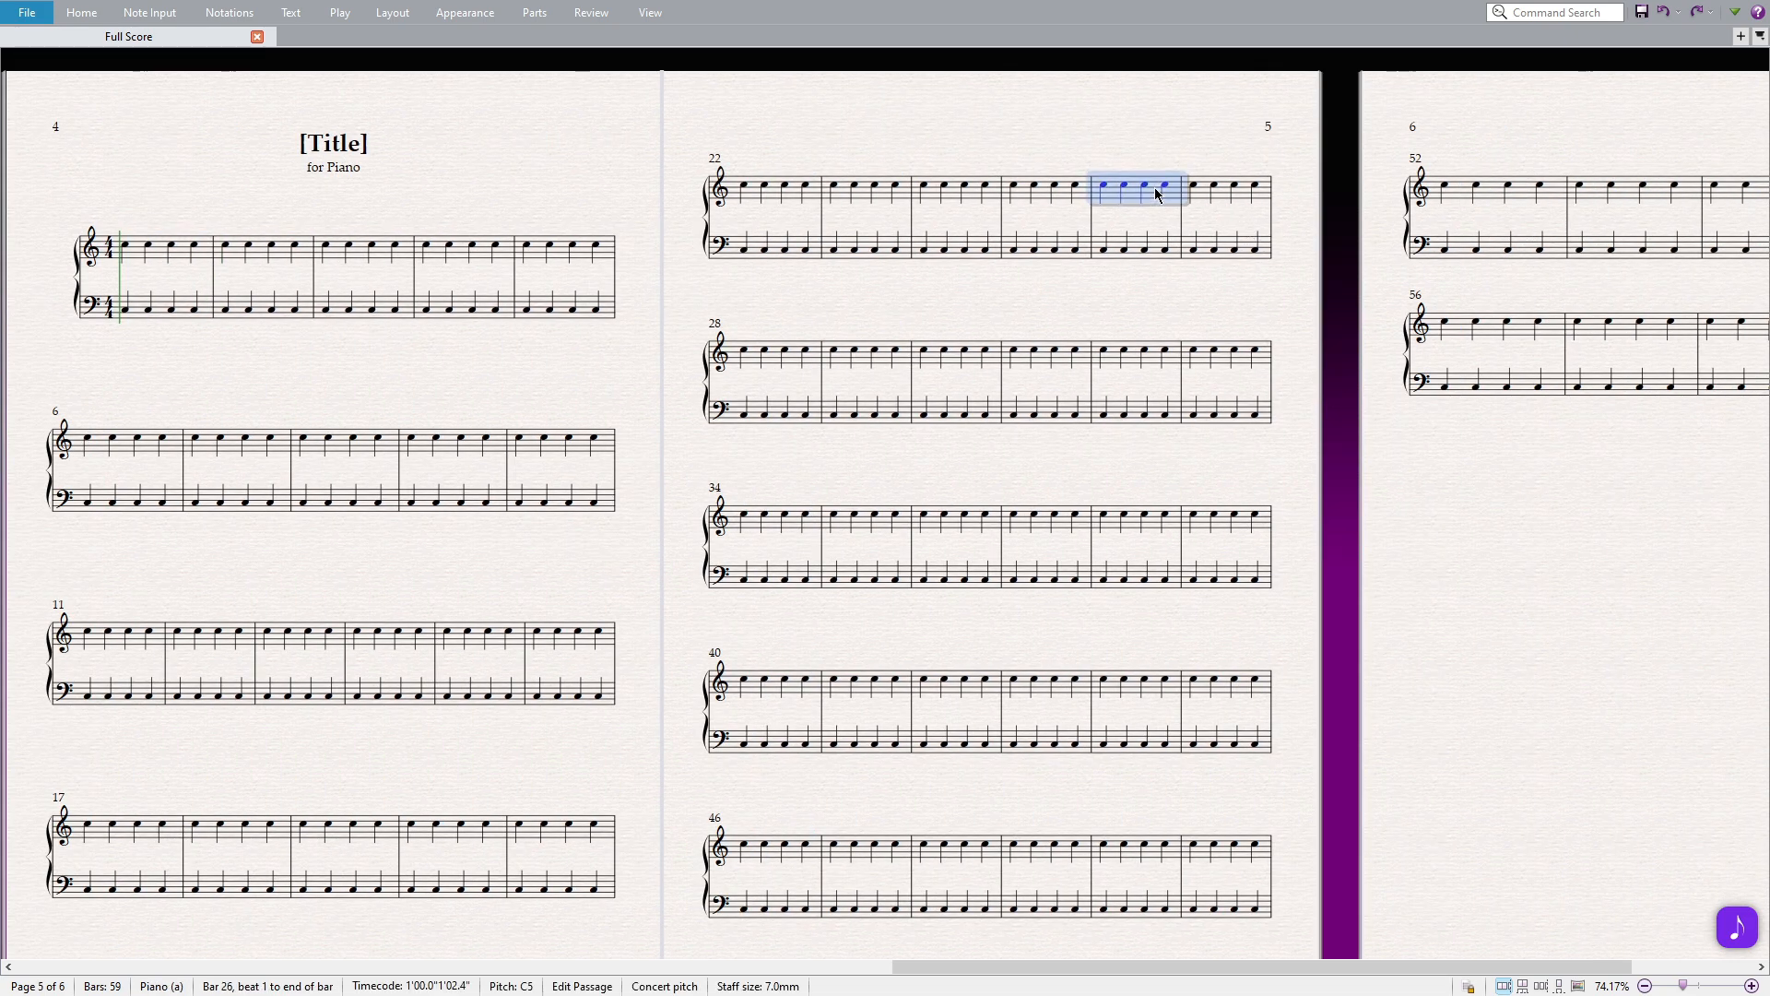
pyautogui.hotkey('ctrl', 'shift', 'Return')
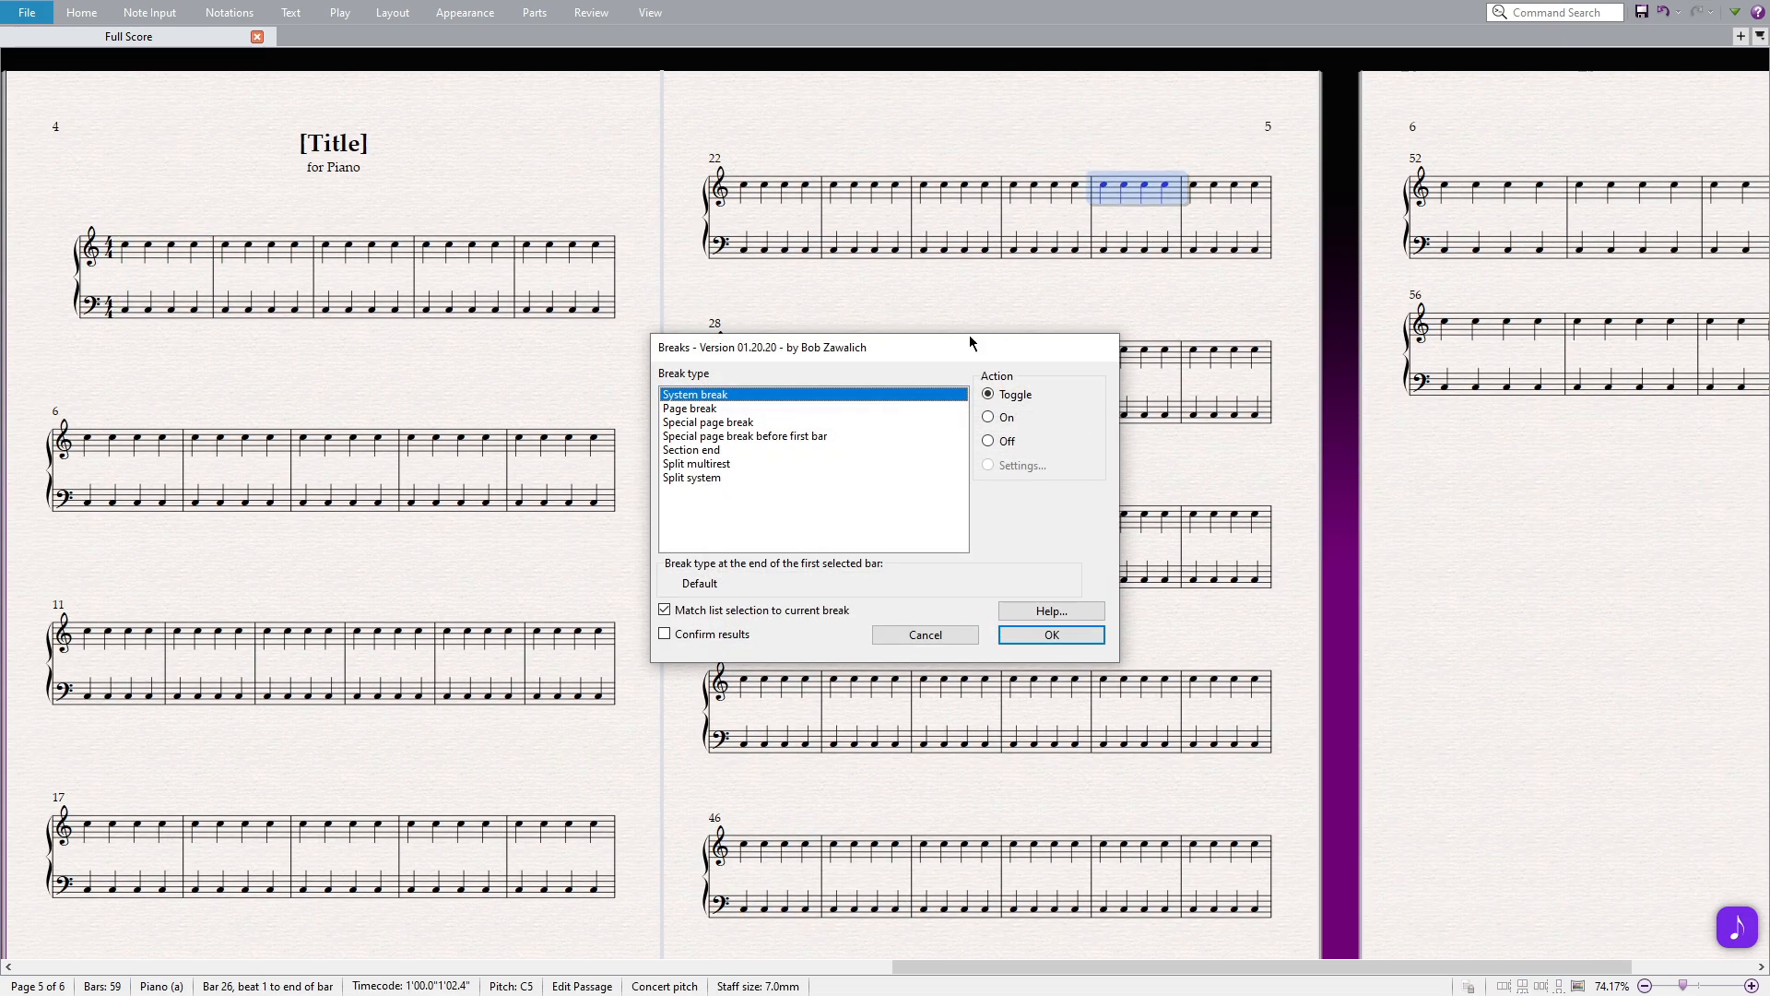
pyautogui.click(1051, 634)
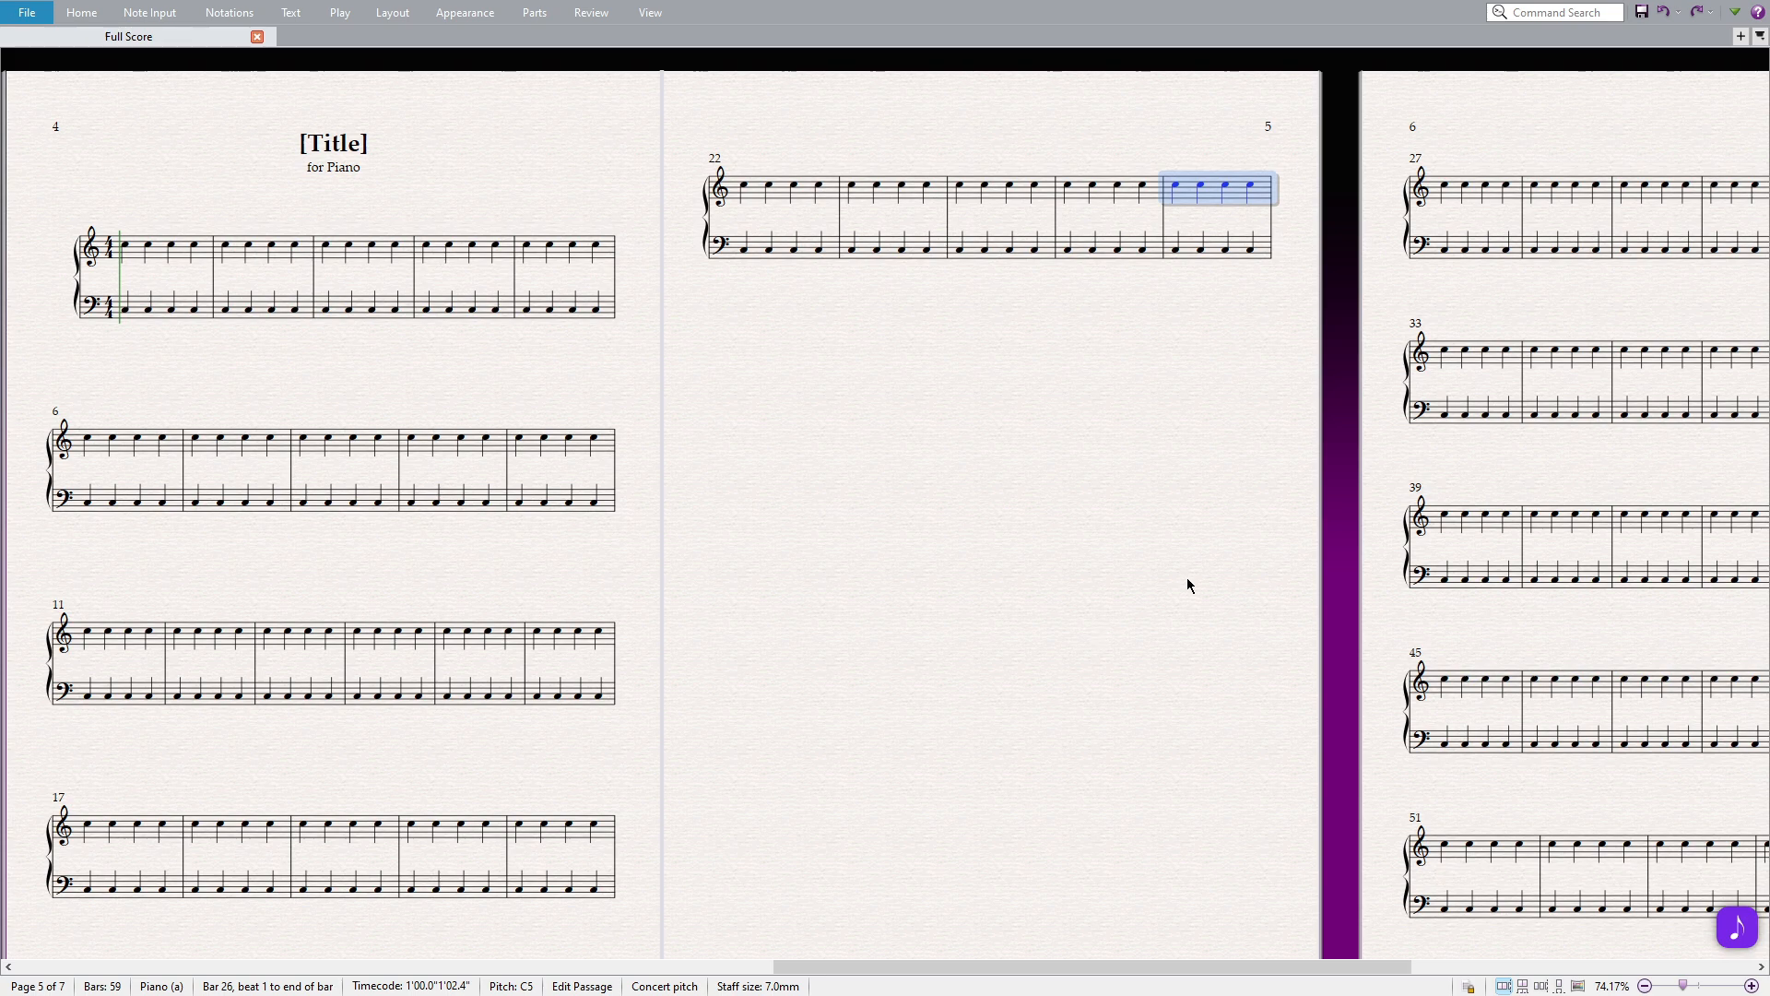
# Add a special page break with 2 blank pages at the end of bar 32 with the Breaks plug-in.
pyautogui.moveTo(1232, 510); pyautogui.dragTo(466, 446)
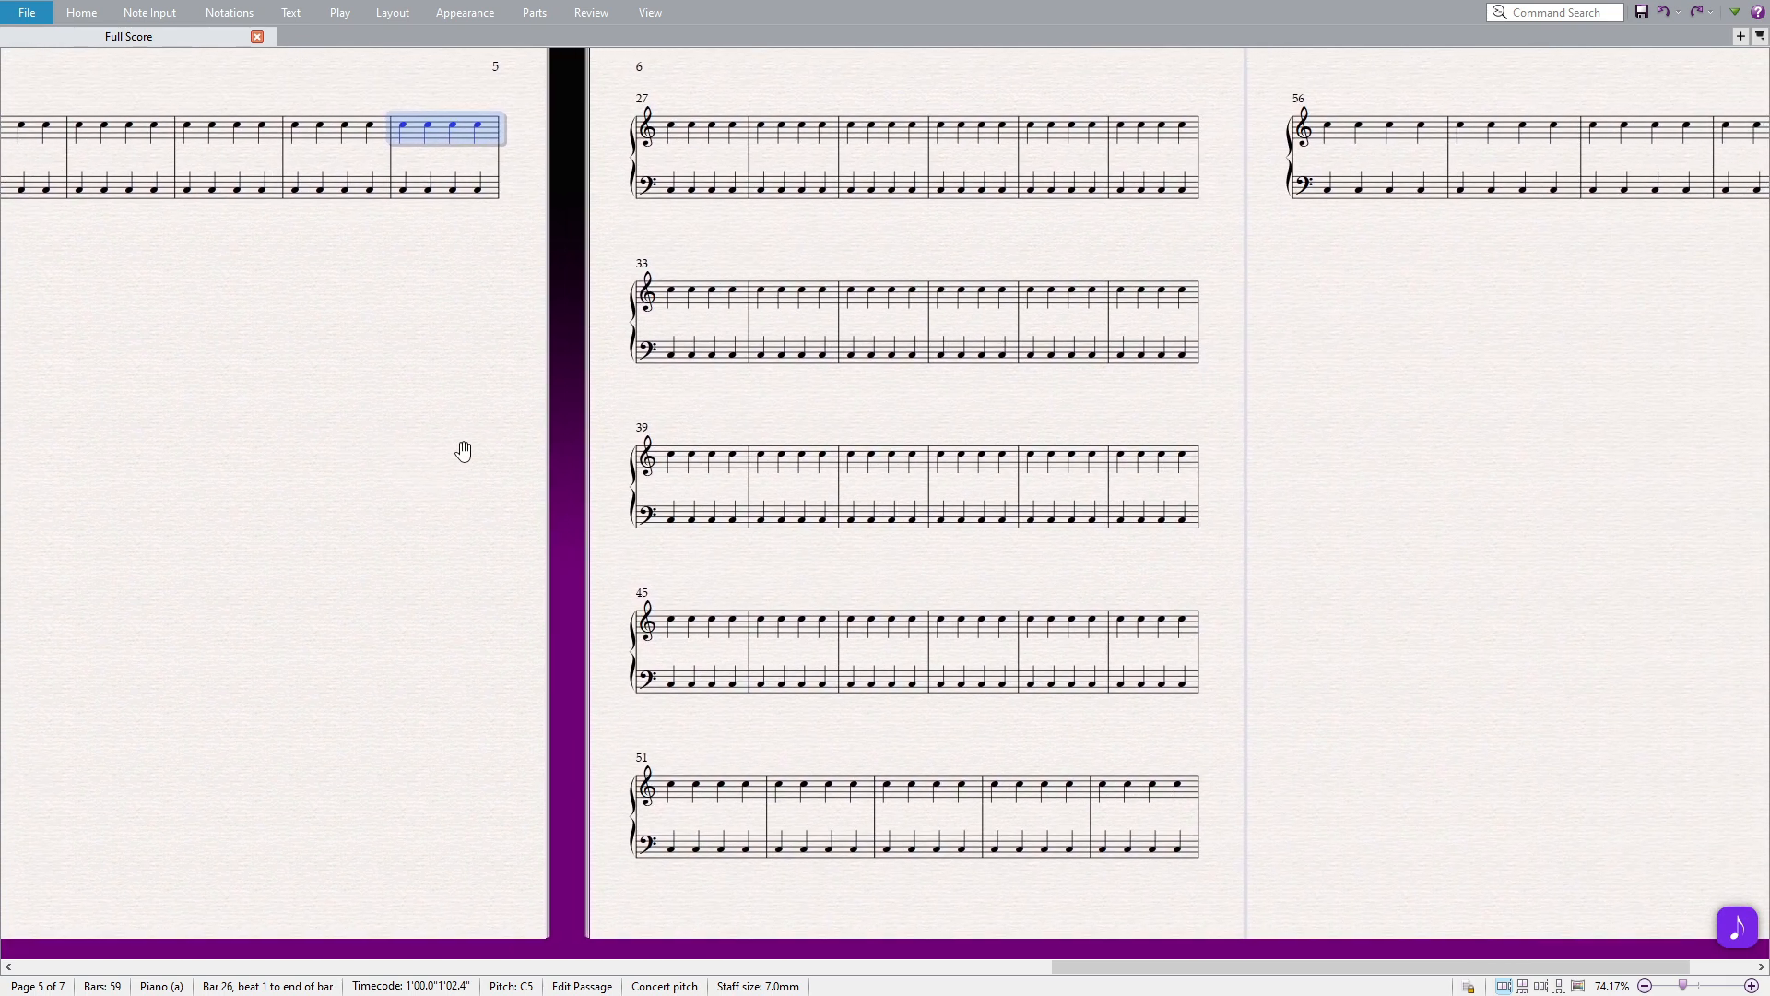
pyautogui.click(1149, 134)
pyautogui.hotkey('ctrl', 'shift', 'Return')
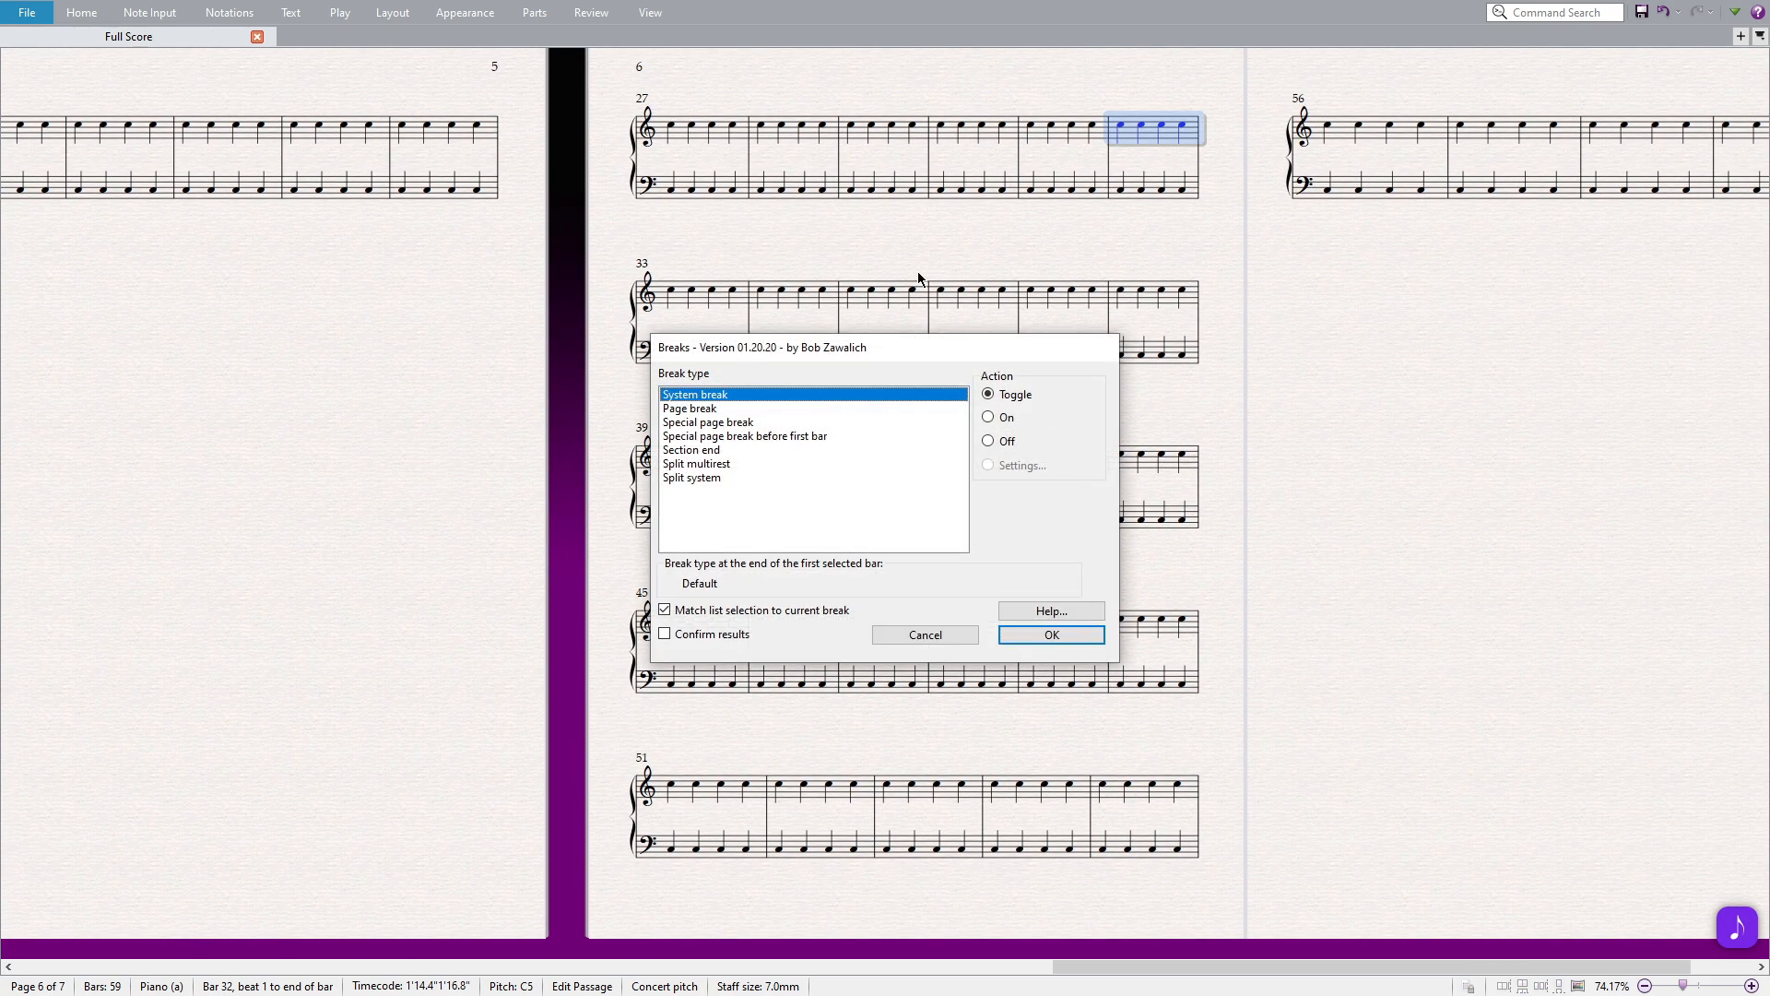
pyautogui.click(712, 424)
pyautogui.click(1046, 634)
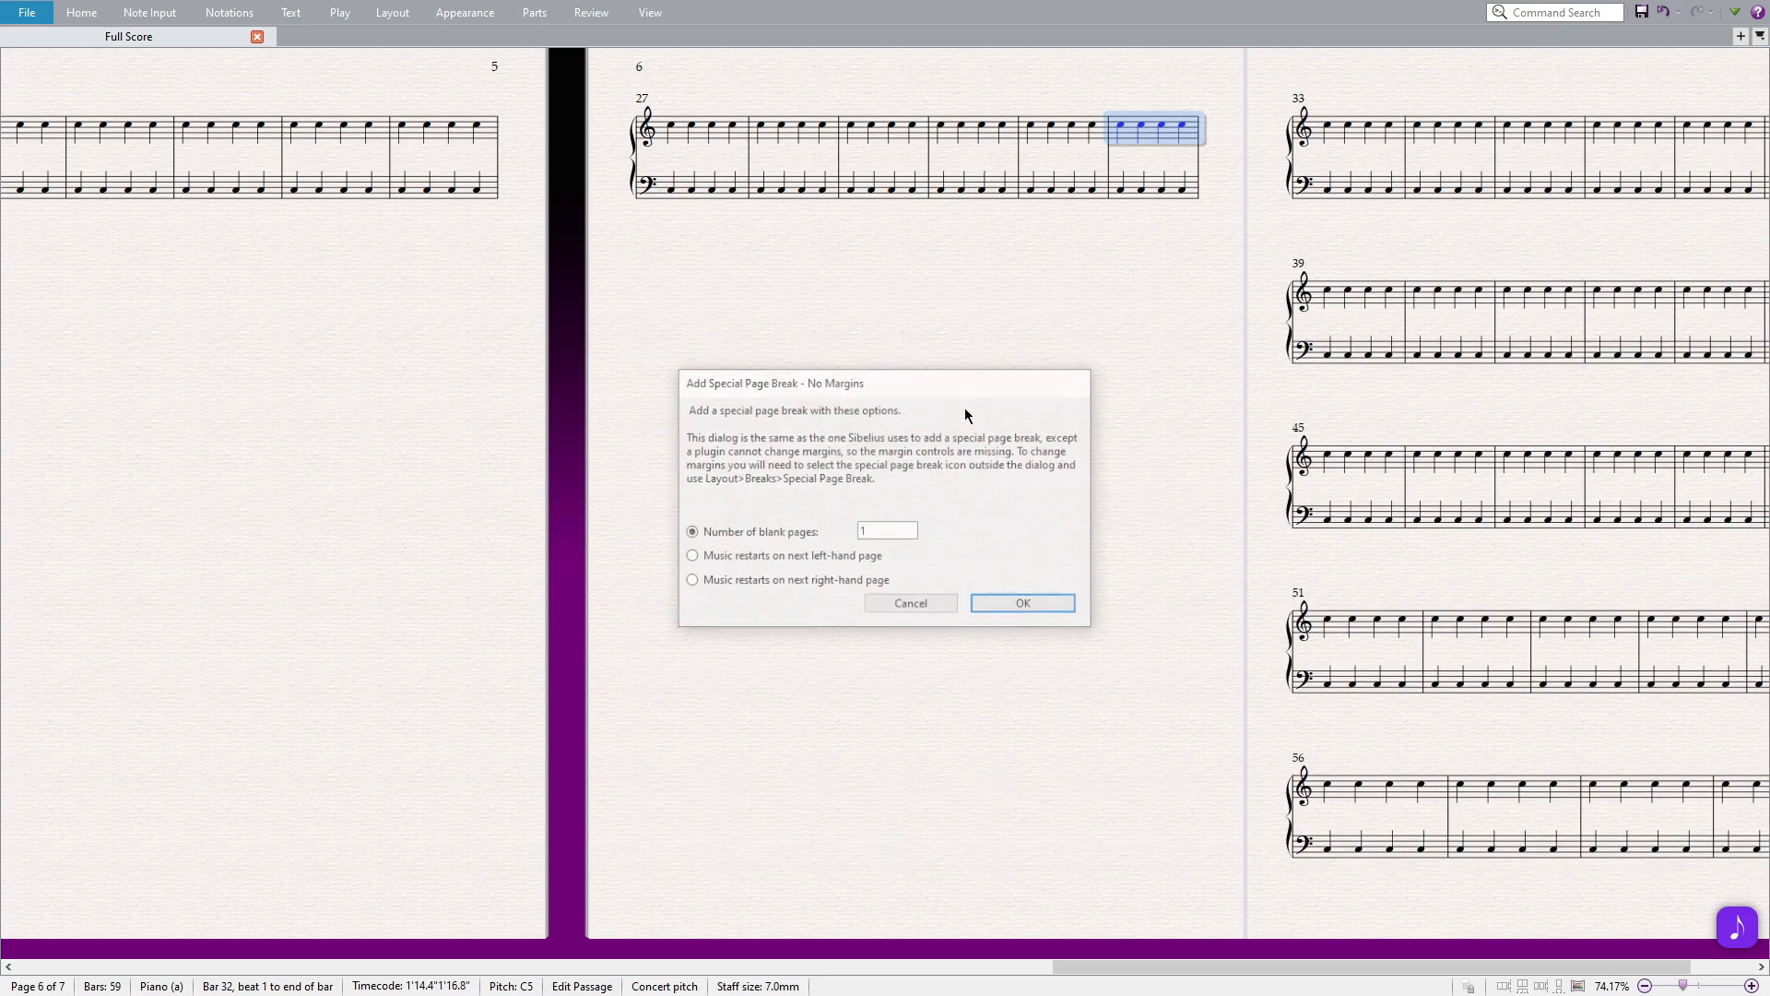
pyautogui.doubleClick(888, 532)
pyautogui.write('2')
pyautogui.click(1025, 606)
pyautogui.scroll(-3, 1090, 506)
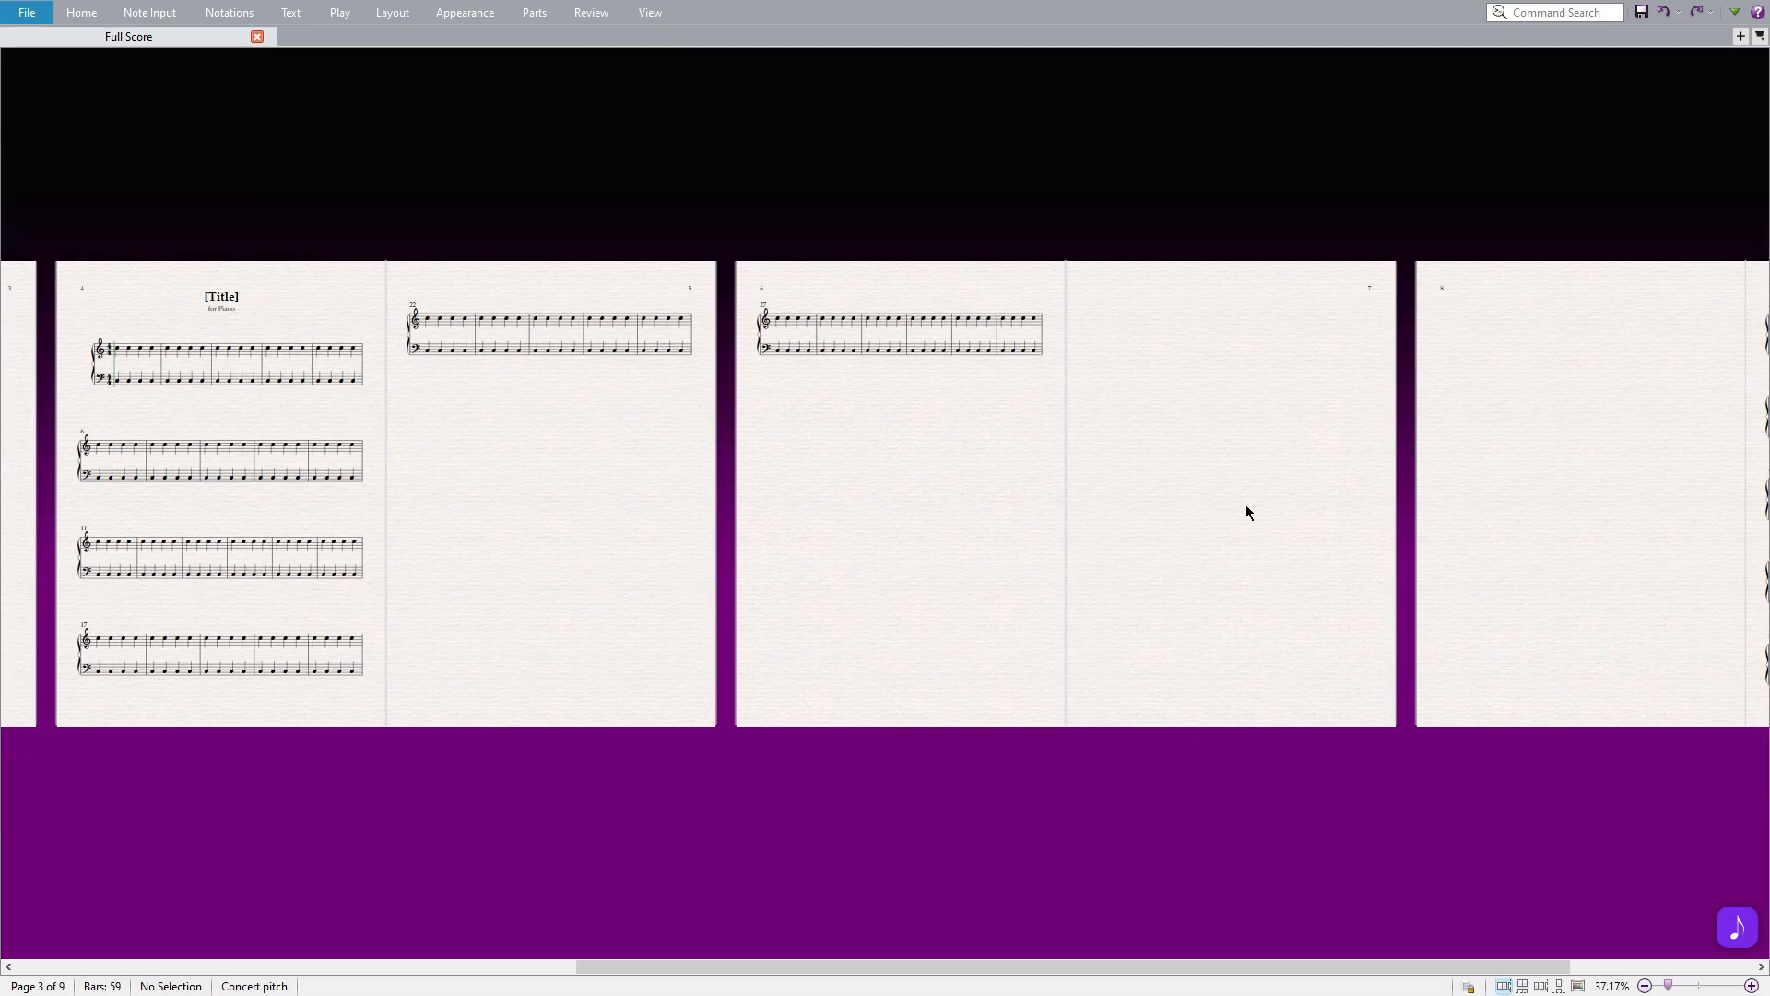
pyautogui.moveTo(1232, 510); pyautogui.dragTo(694, 495)
pyautogui.hscroll(-6, 694, 495)
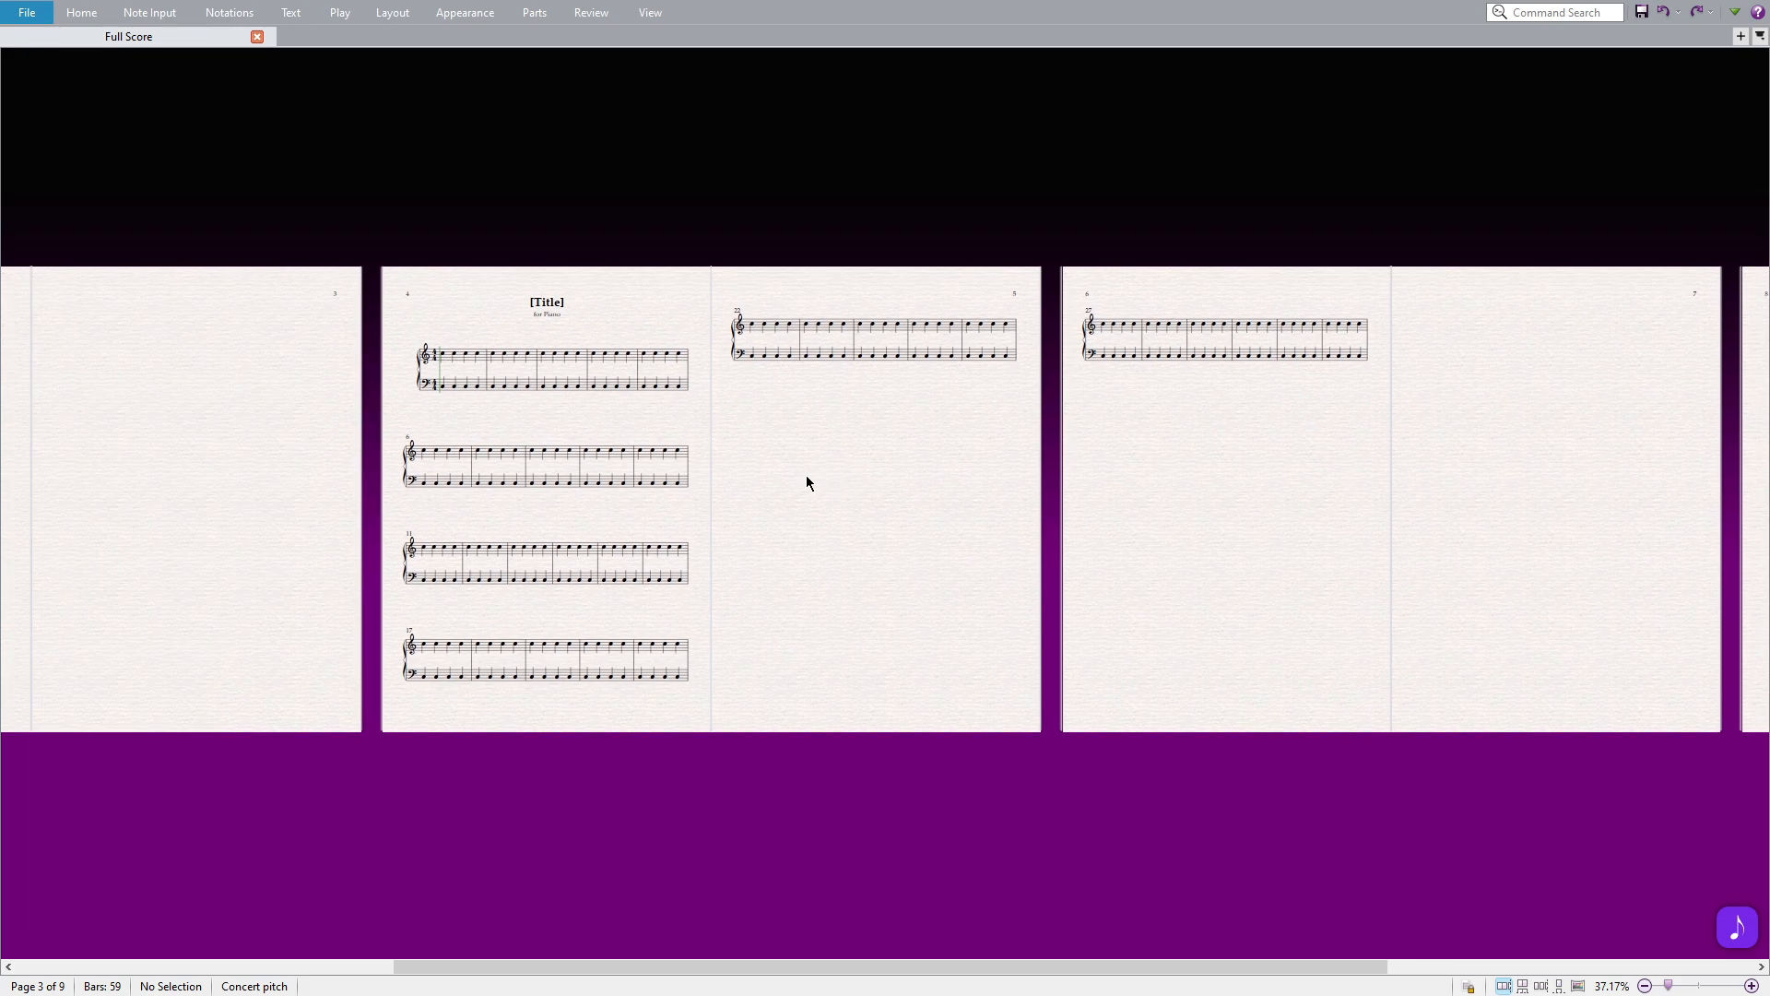
pyautogui.scroll(2, 806, 473)
pyautogui.scroll(1, 805, 480)
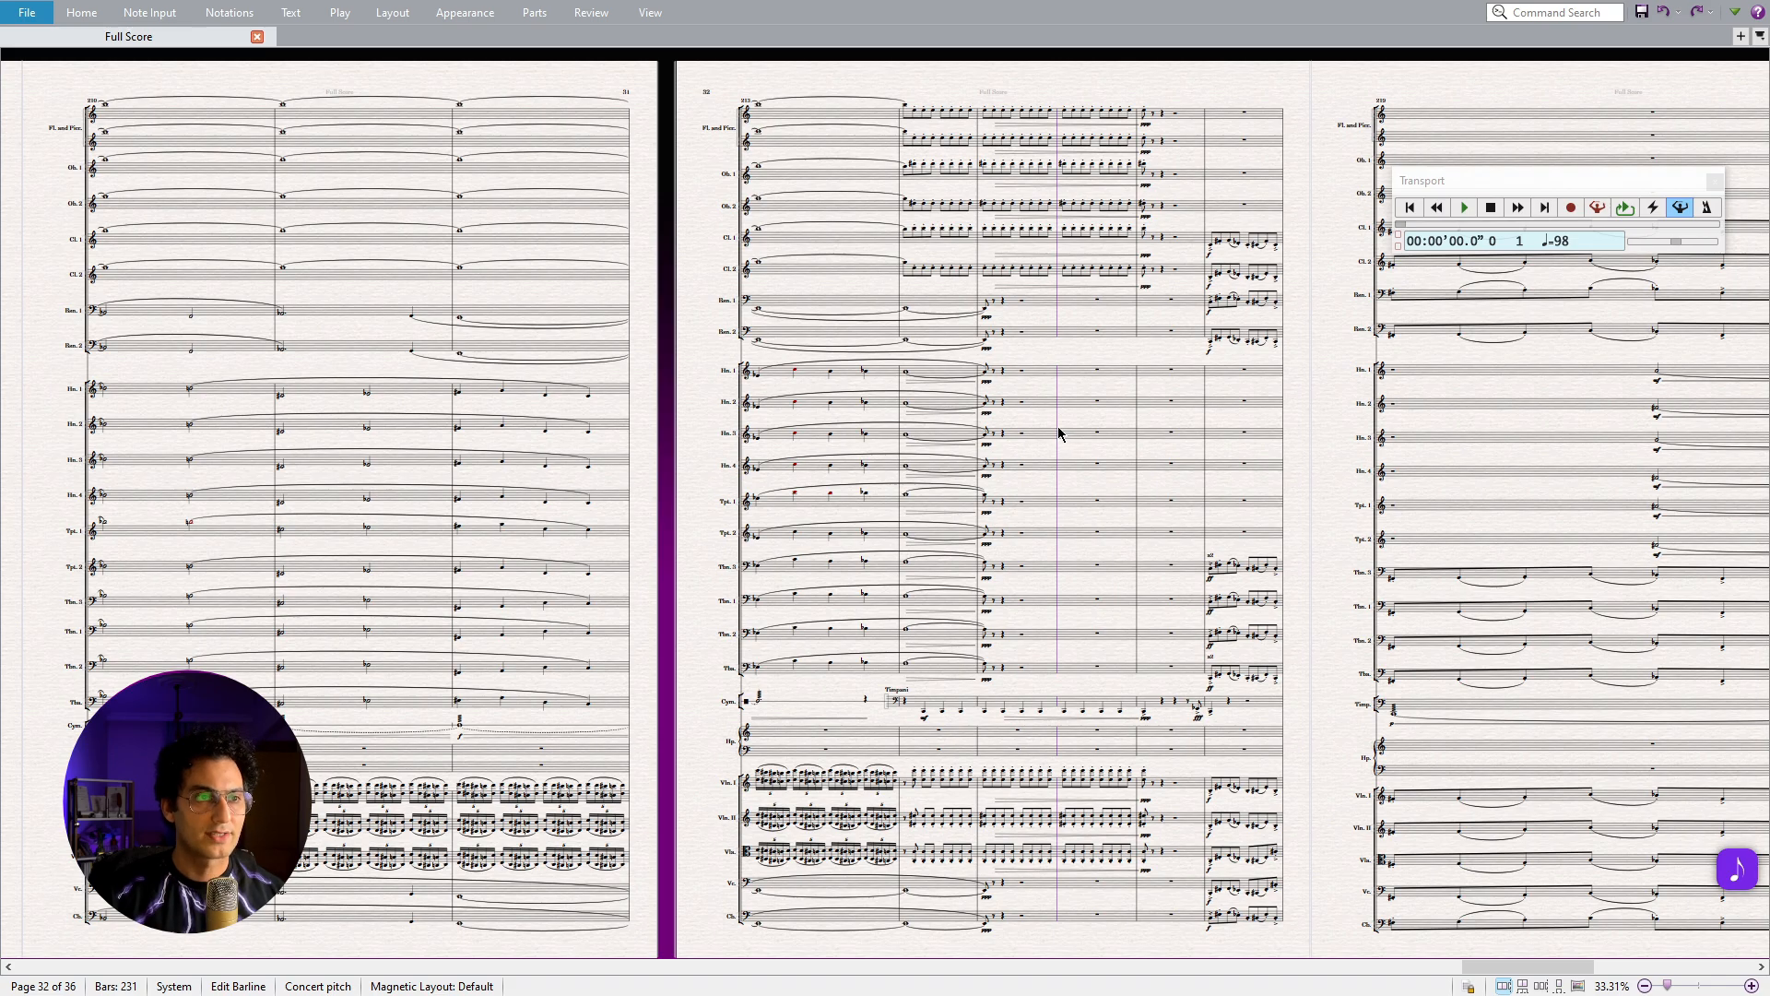
# Add a page break after the third bar of page 32, and another after its first bar.
pyautogui.press('ctrl')
pyautogui.press('ctrl')
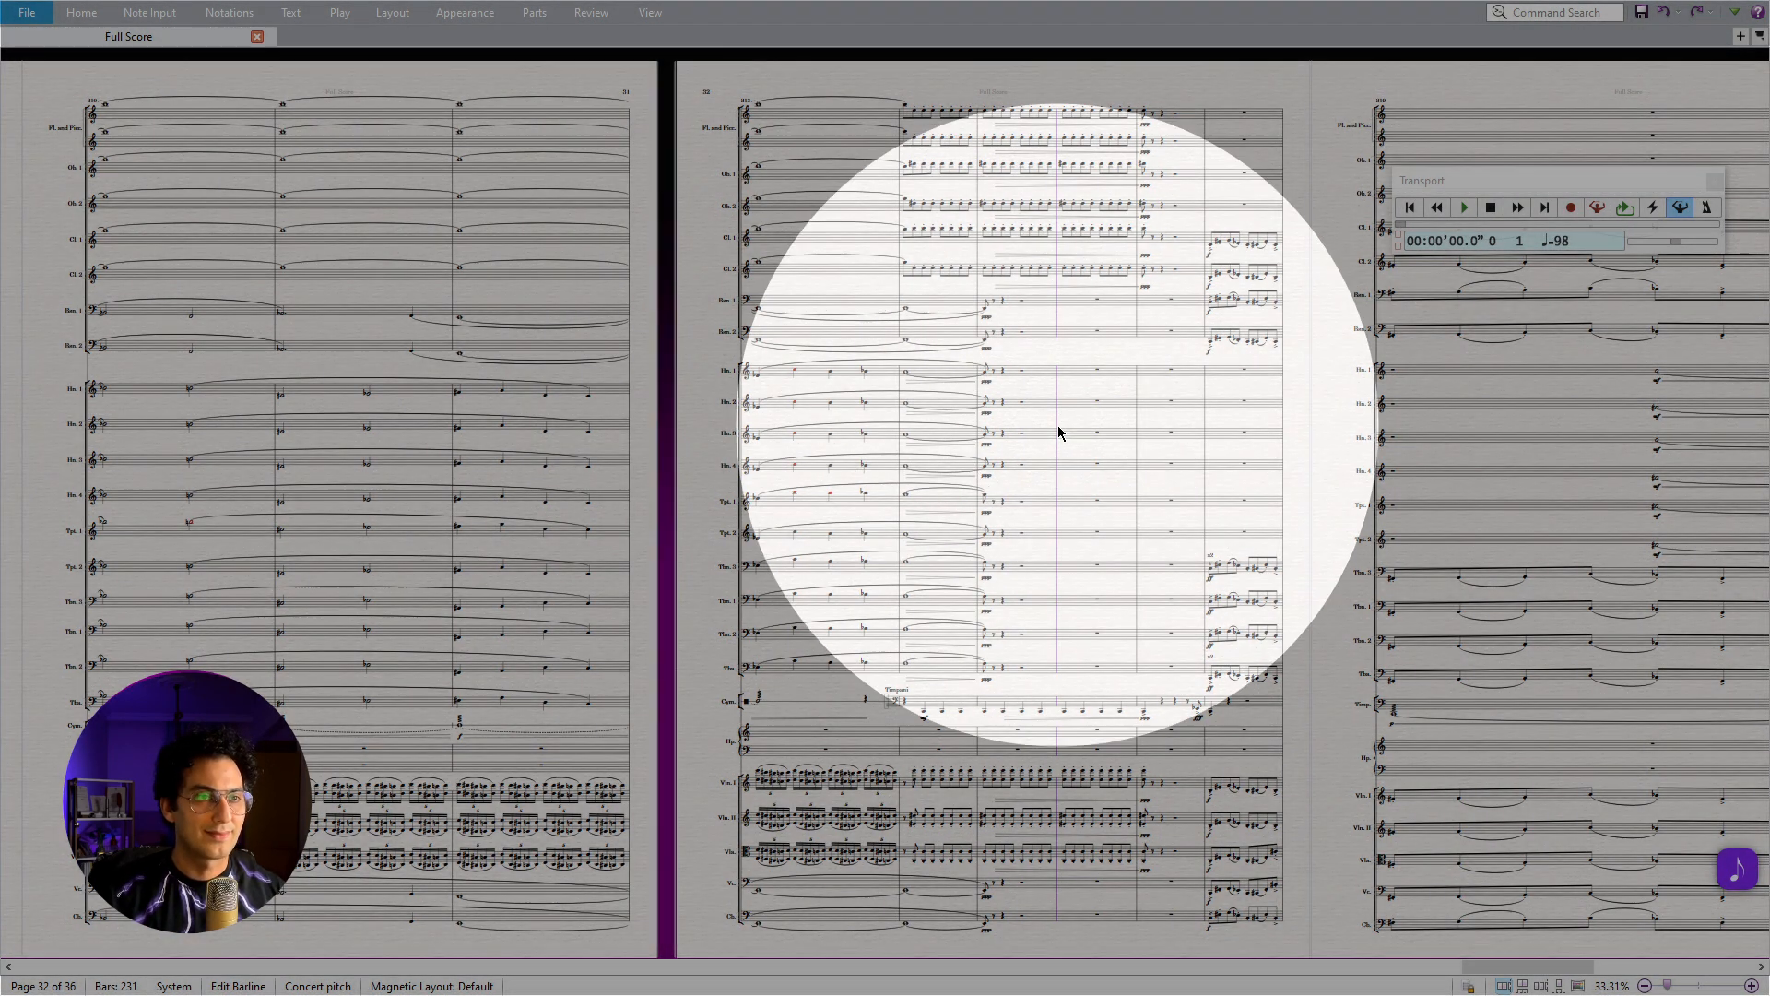
pyautogui.hotkey('ctrl', 'Return')
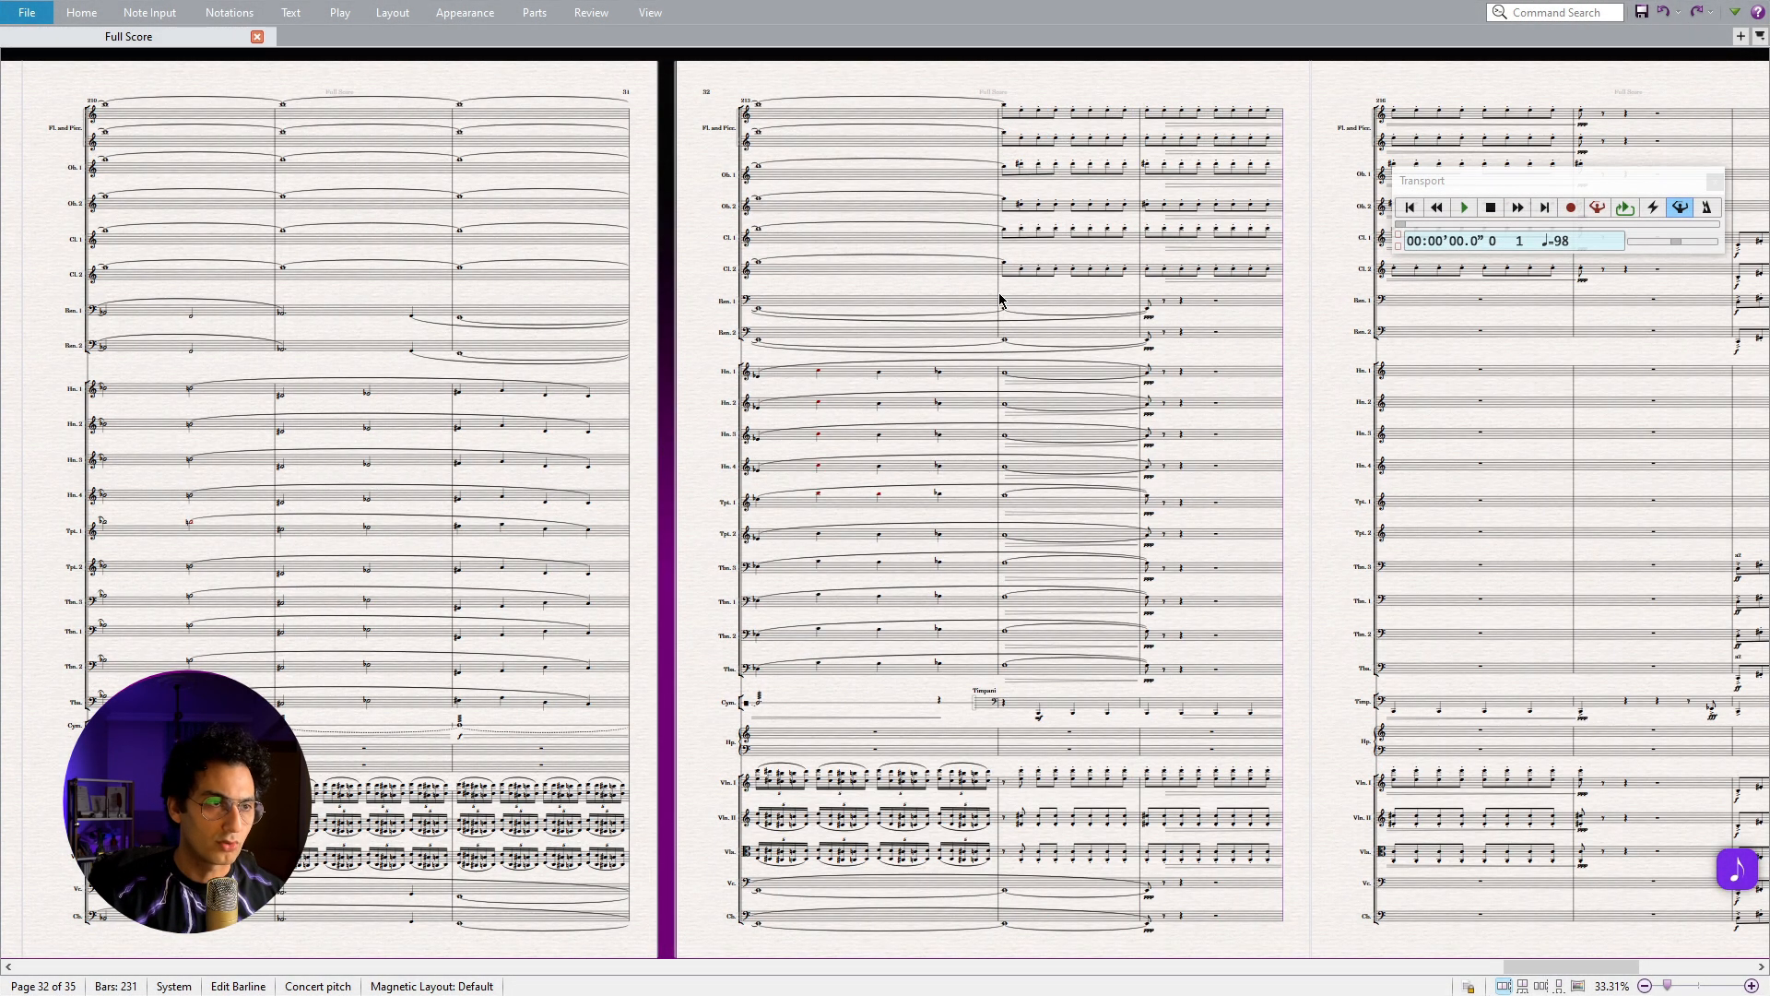
pyautogui.press('ctrl')
pyautogui.press('ctrl')
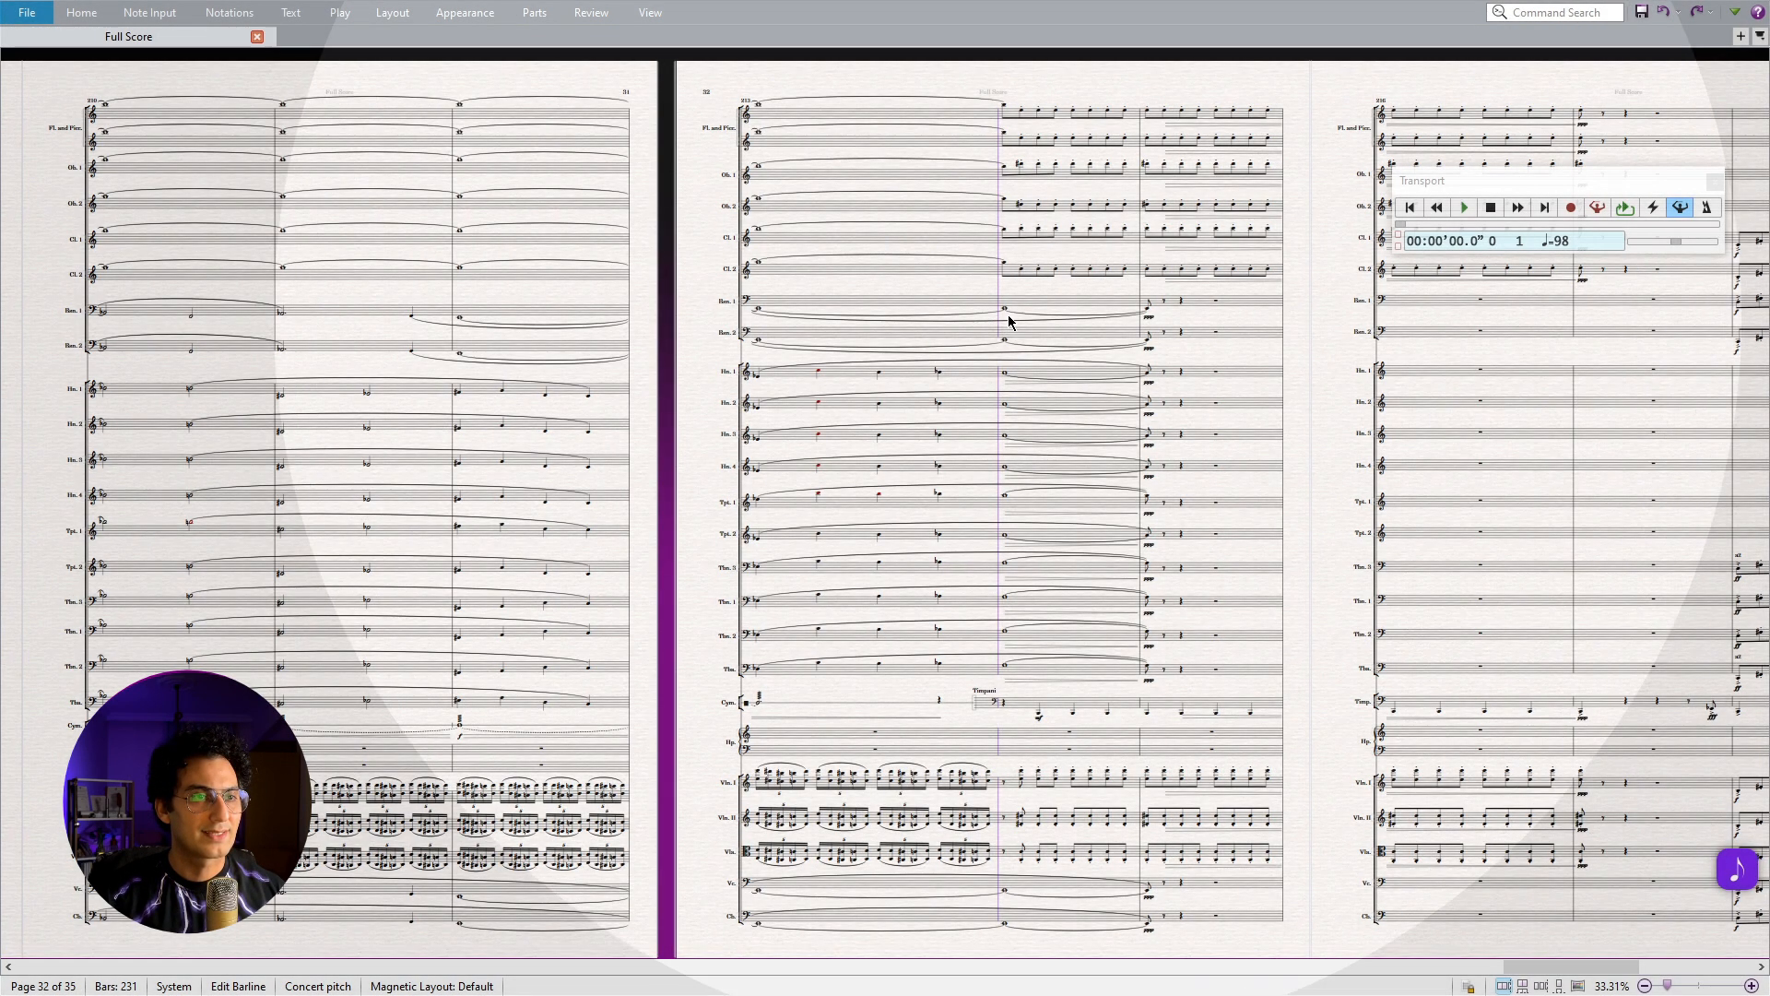
pyautogui.hotkey('ctrl', 'Return')
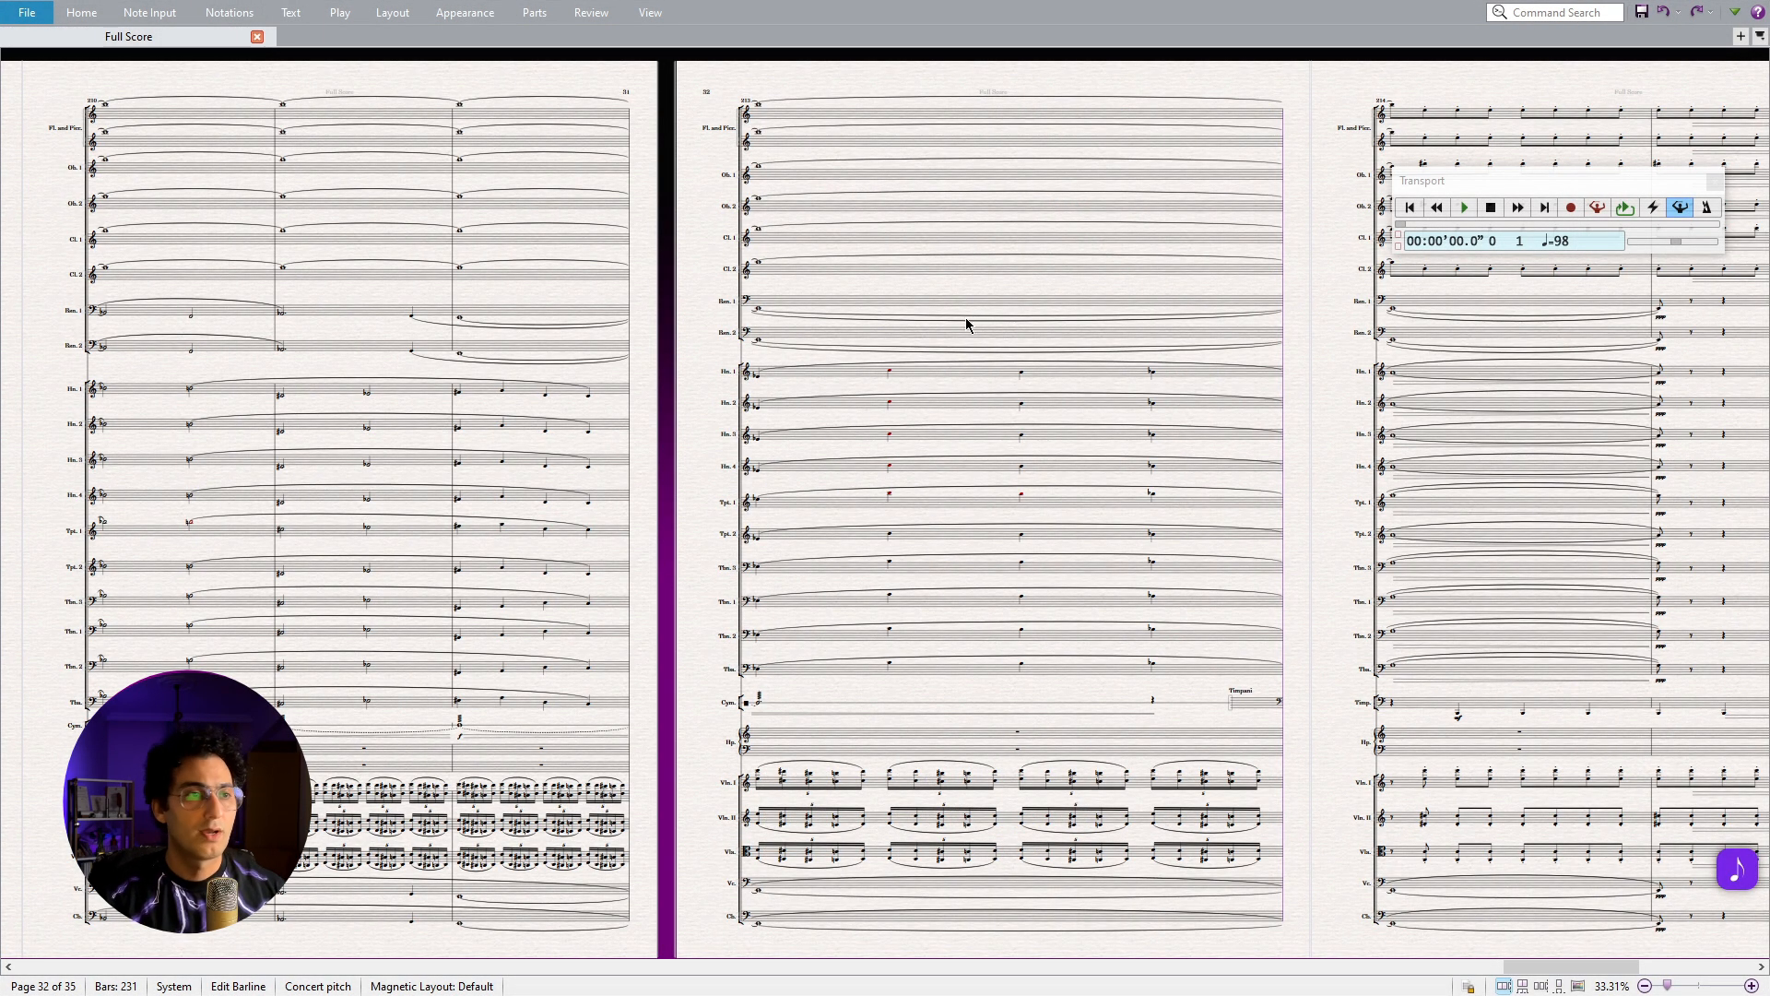
pyautogui.scroll(5, 968, 329)
pyautogui.scroll(-5, 1178, 462)
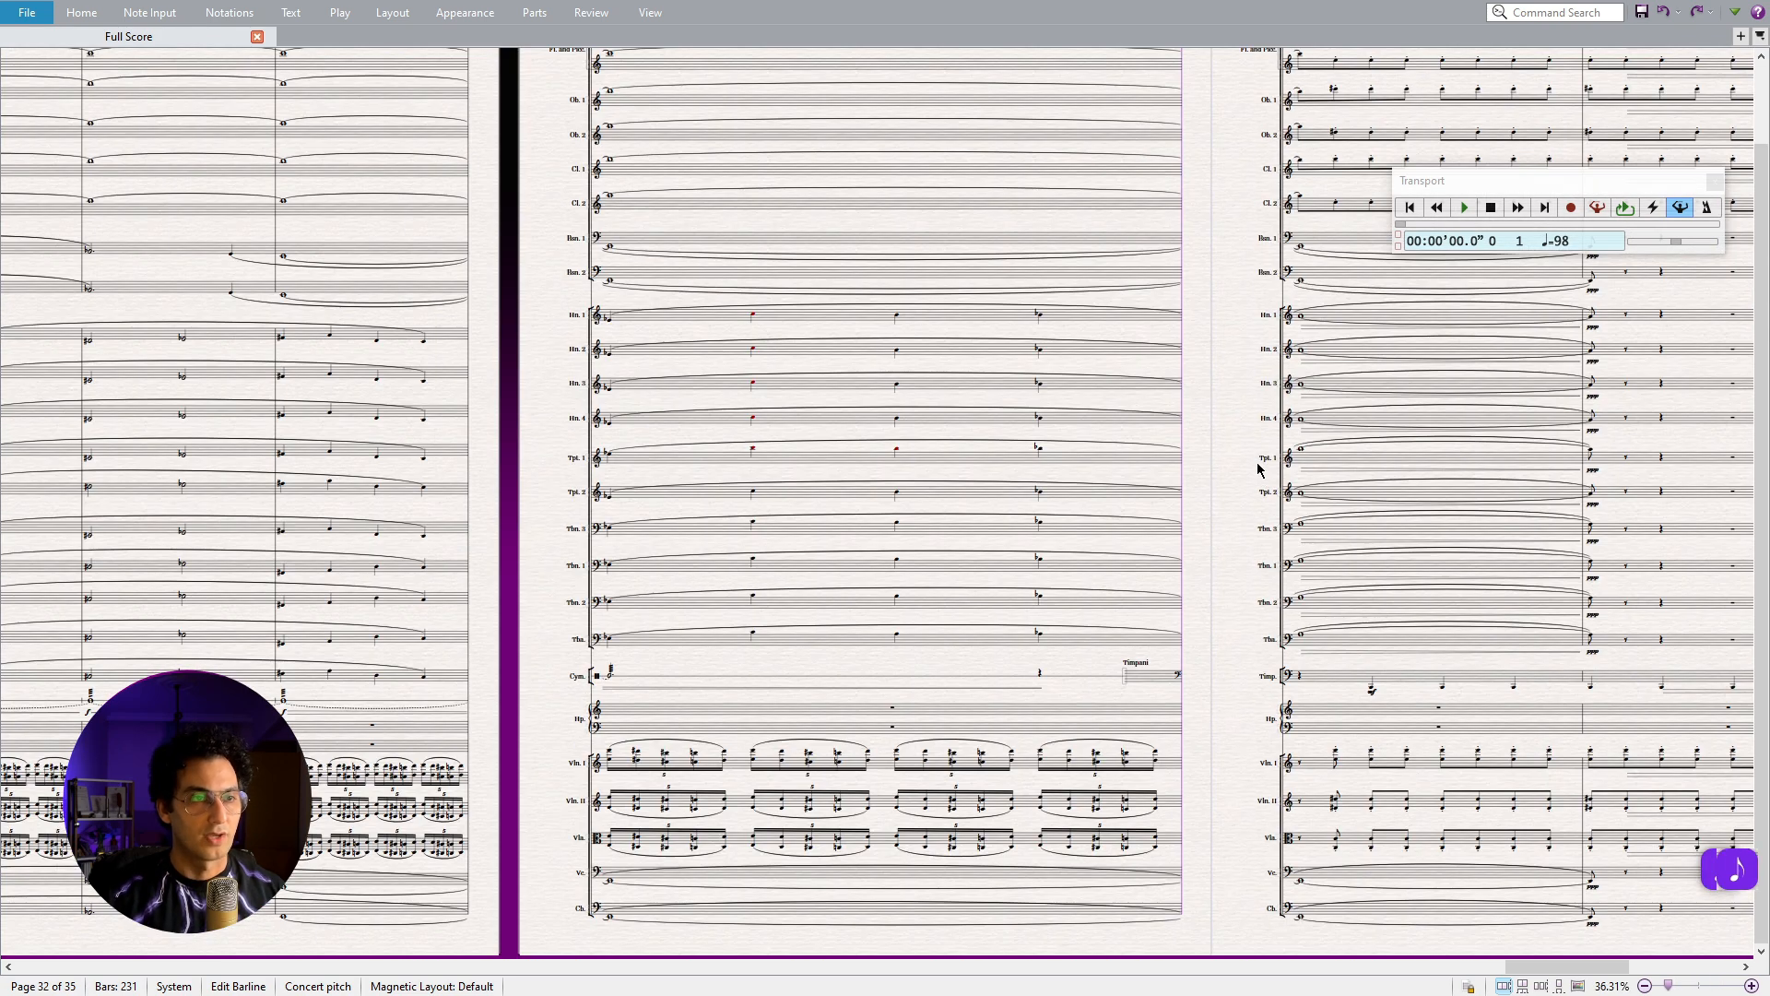
pyautogui.scroll(4, 1178, 463)
pyautogui.scroll(-3, 1178, 463)
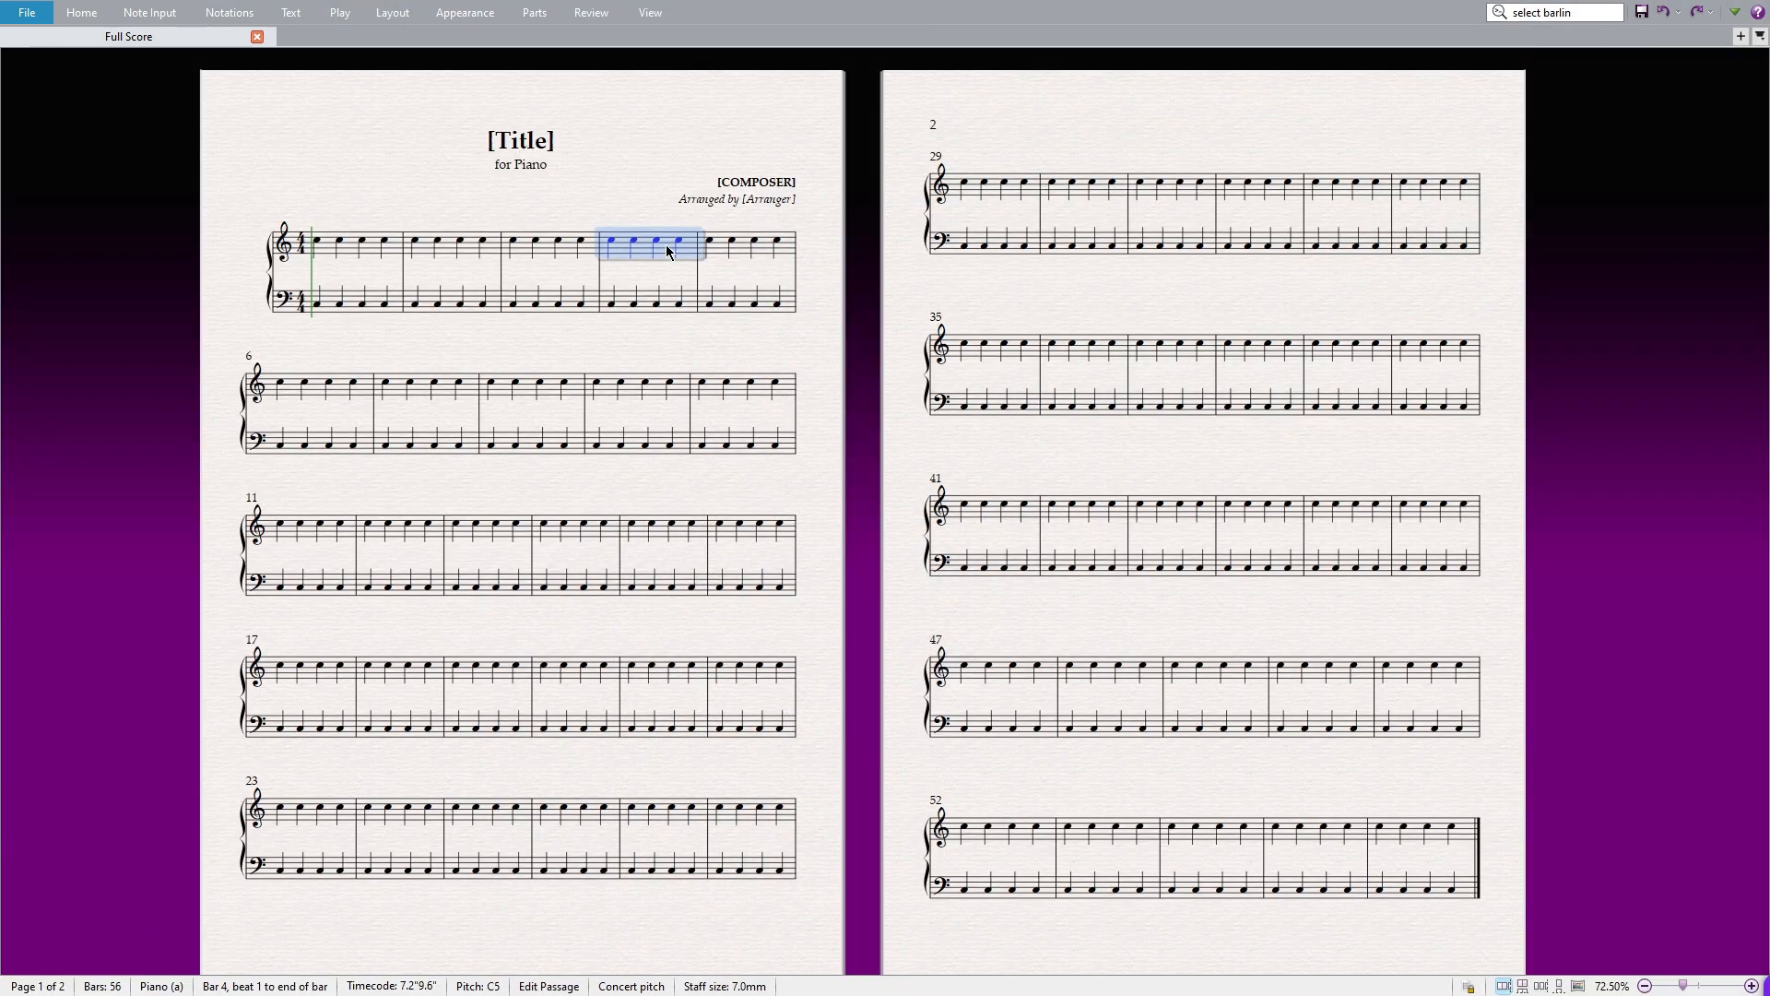
# Look up the Select Barline plug-ins, and add system breaks at the ends of bars 4 and 8 in the piano score.
pyautogui.click(1600, 17)
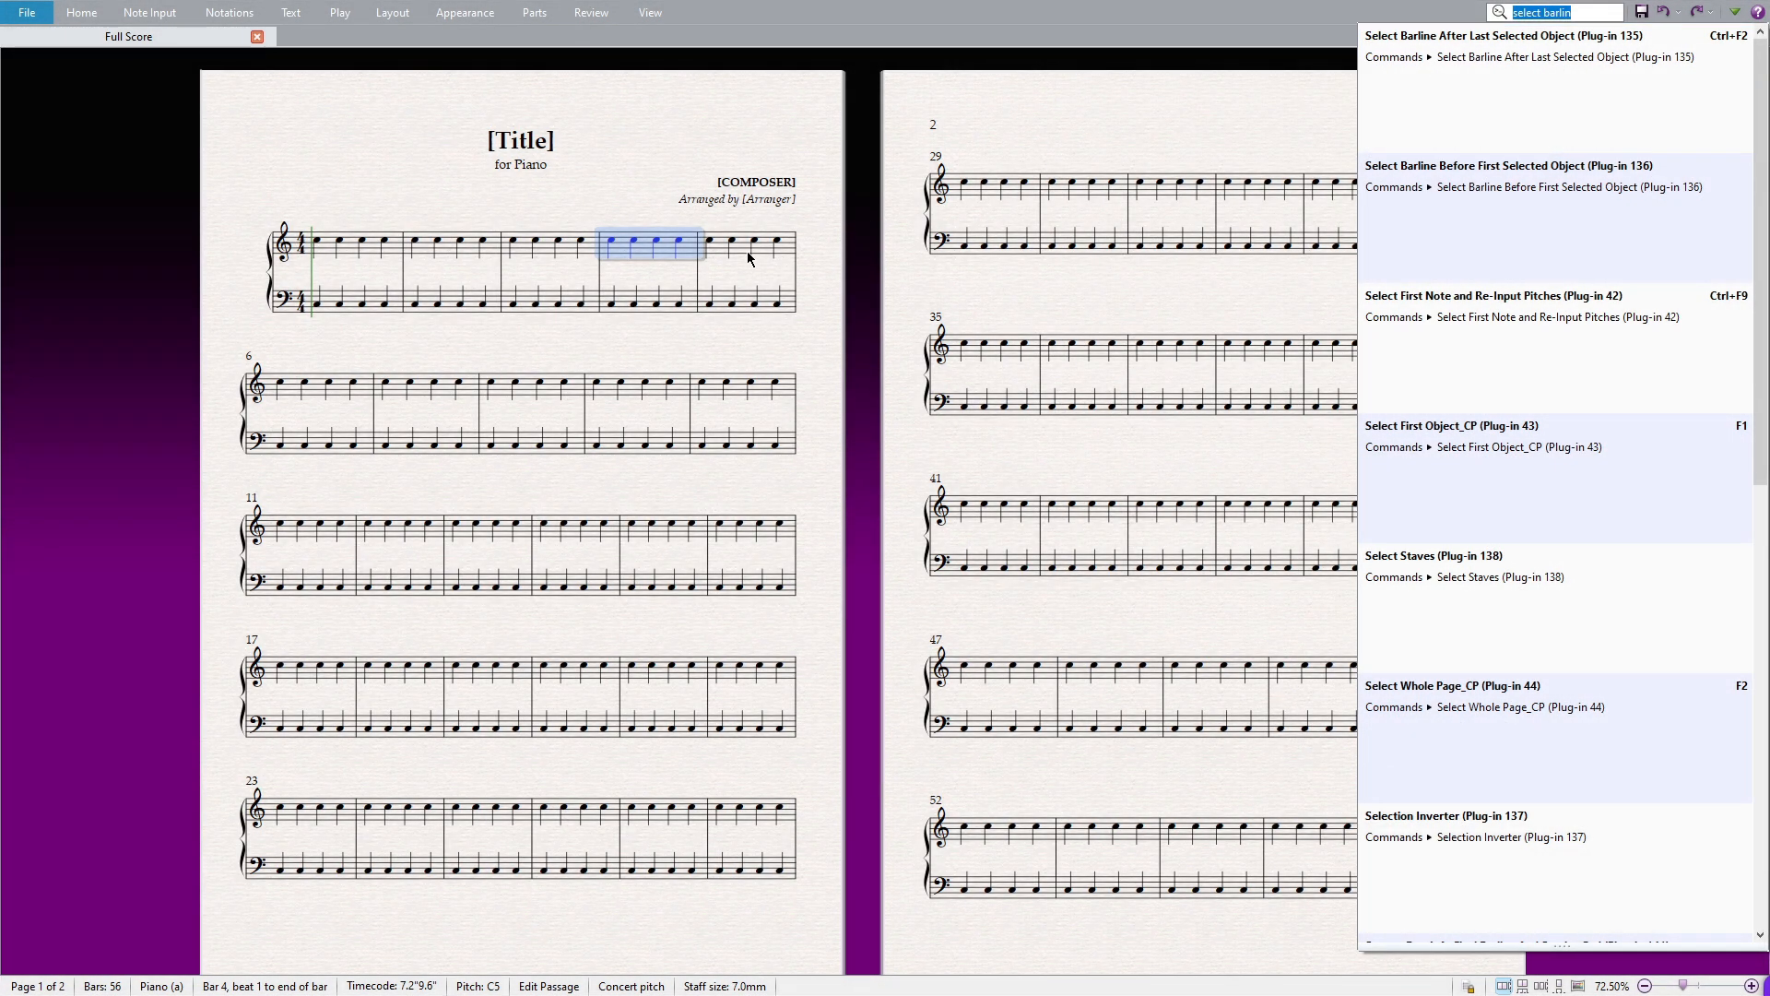
pyautogui.click(694, 254)
pyautogui.click(699, 260)
pyautogui.scroll(5, 703, 261)
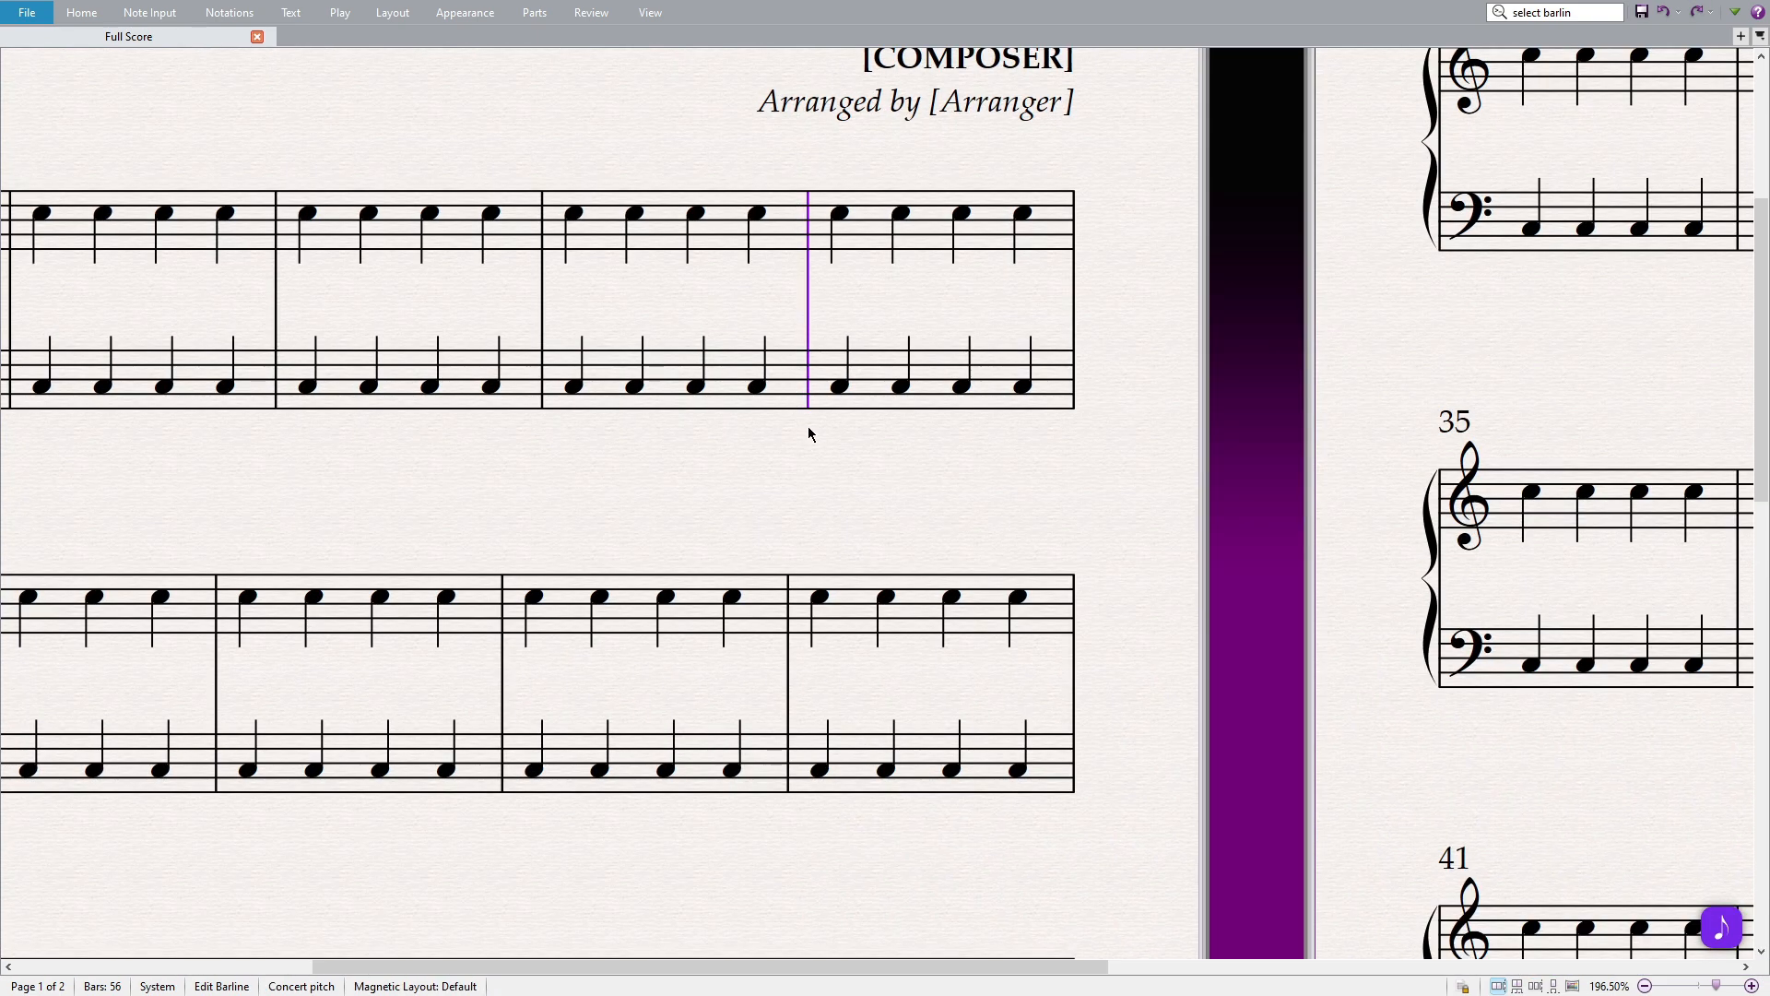
pyautogui.scroll(-5, 809, 284)
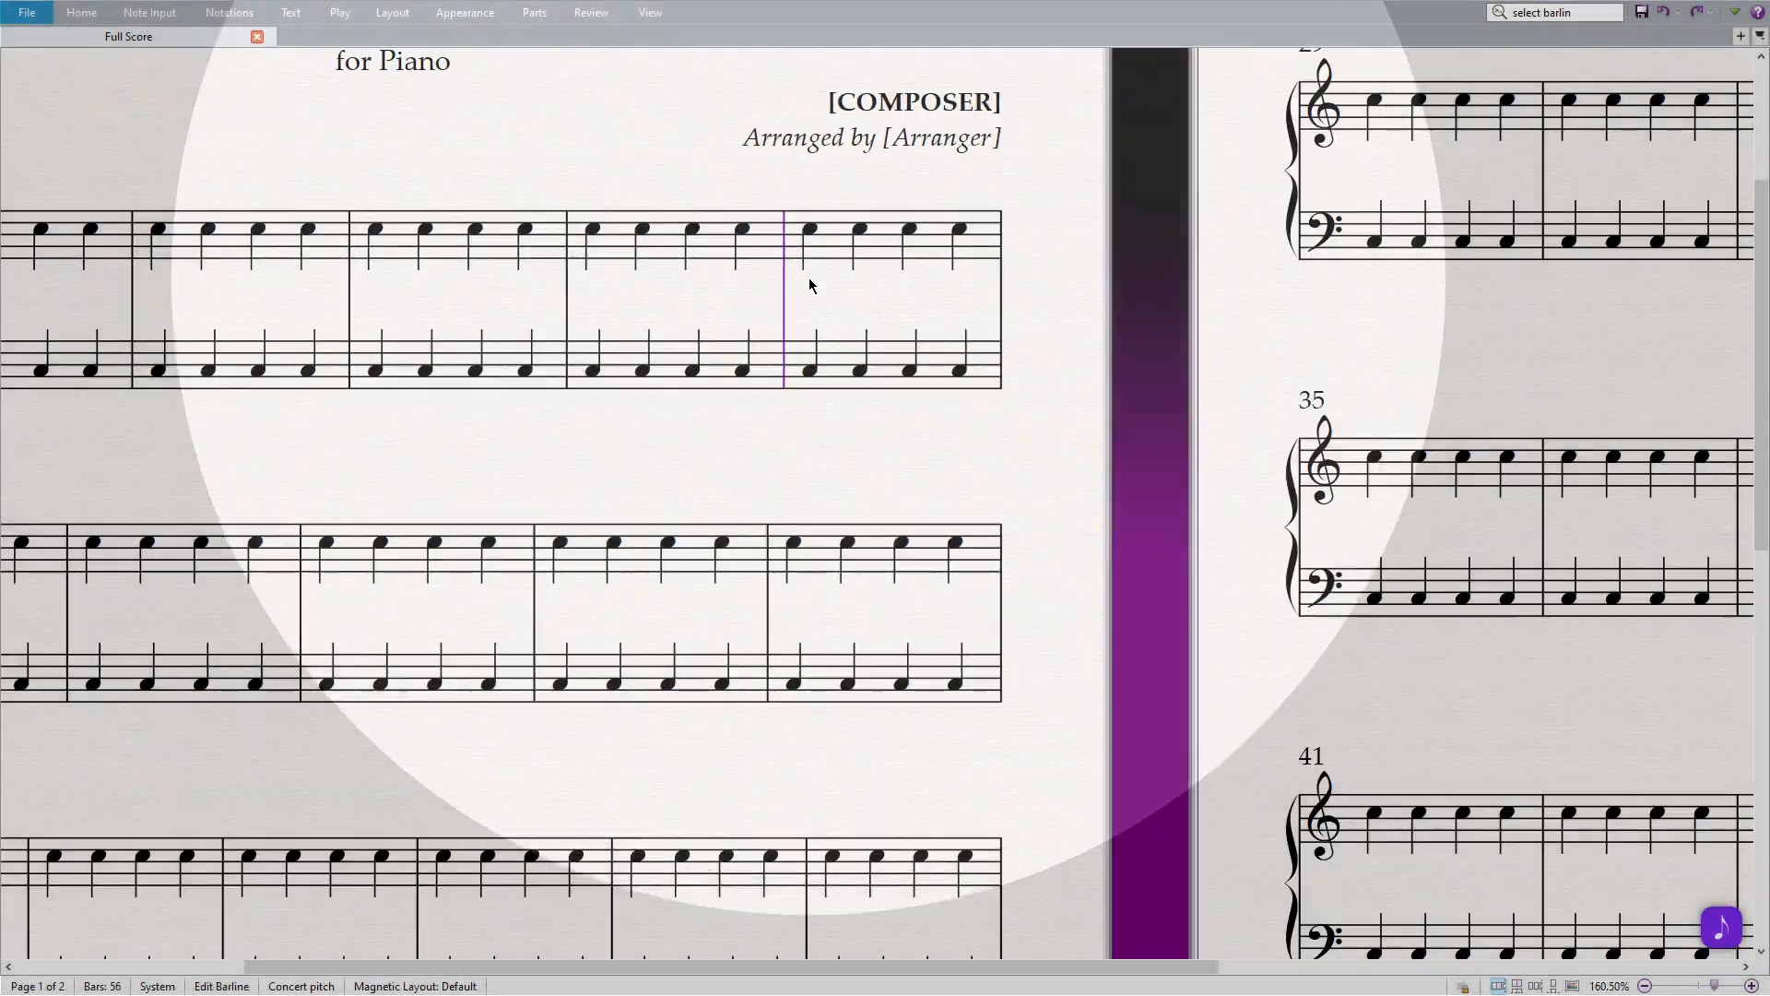
pyautogui.press('Return')
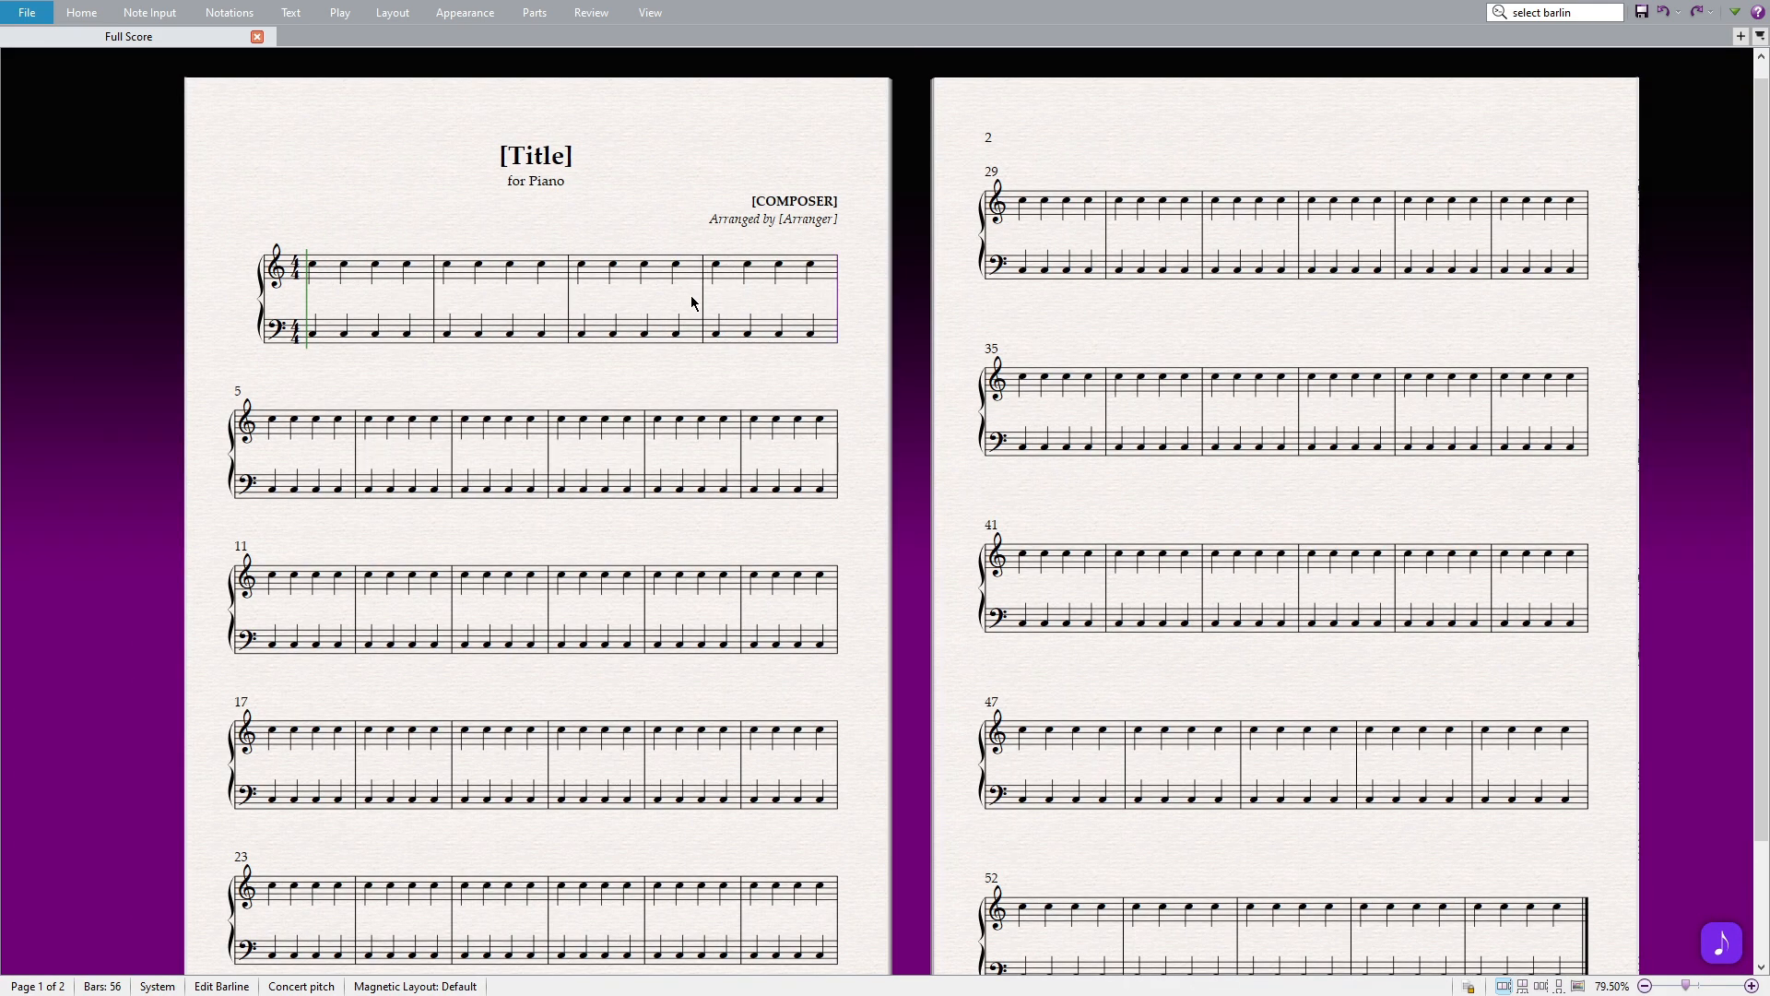
pyautogui.click(617, 431)
pyautogui.press('Return')
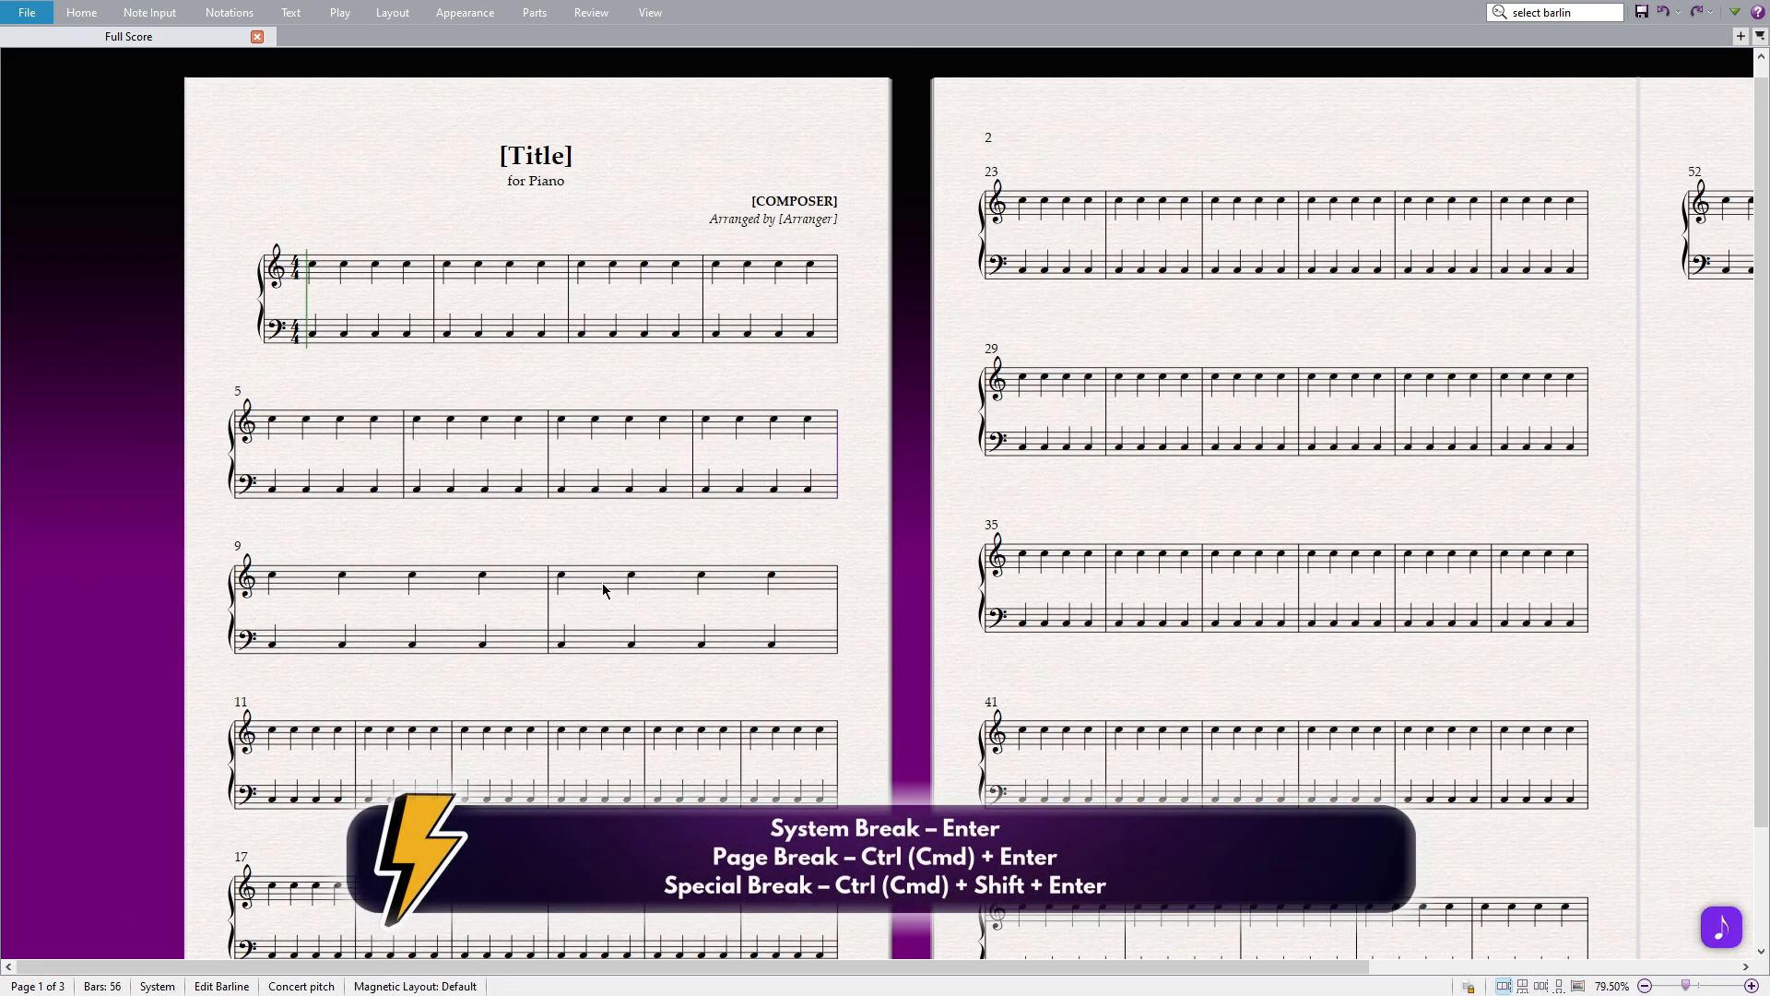
# Add page breaks at the ends of bars 13, 23 and 30, using Select Barline After Last Selected Object to pick each barline.
pyautogui.click(542, 739)
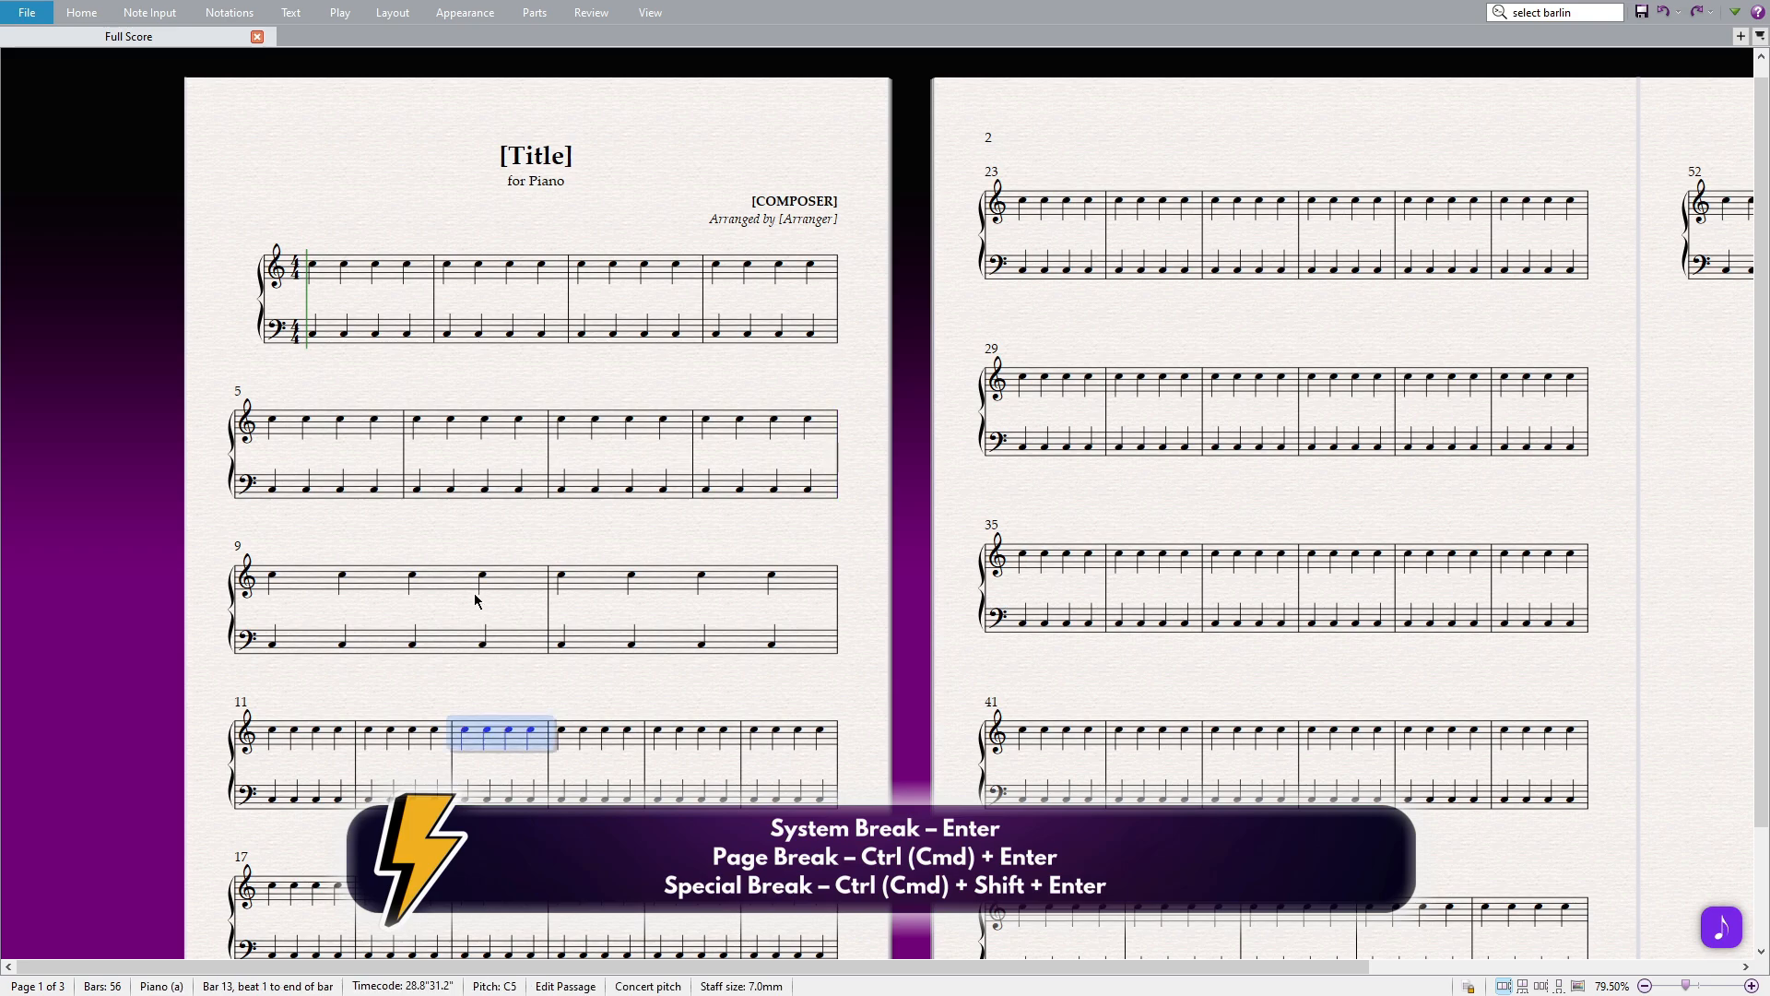
pyautogui.keyDown('shift'); pyautogui.click(477, 601); pyautogui.keyUp('shift')
pyautogui.press('Return')
pyautogui.hotkey('ctrl', 'Return')
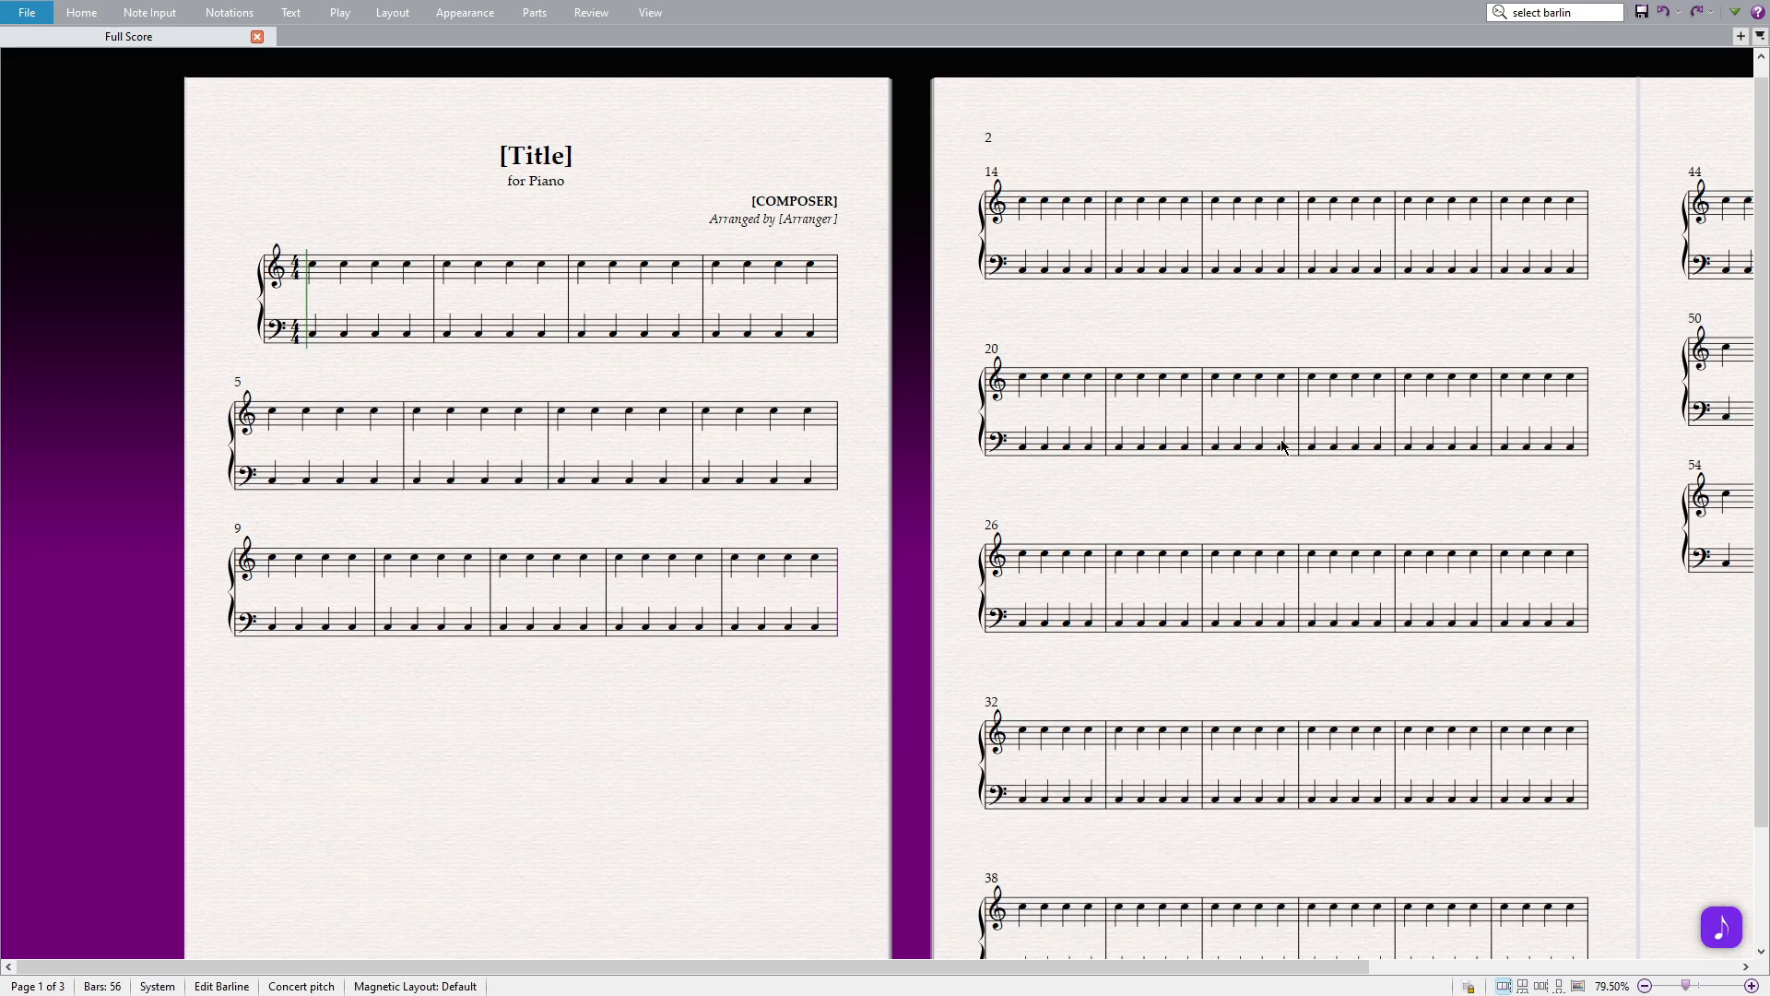
pyautogui.click(1327, 389)
pyautogui.hotkey('ctrl', 'Return')
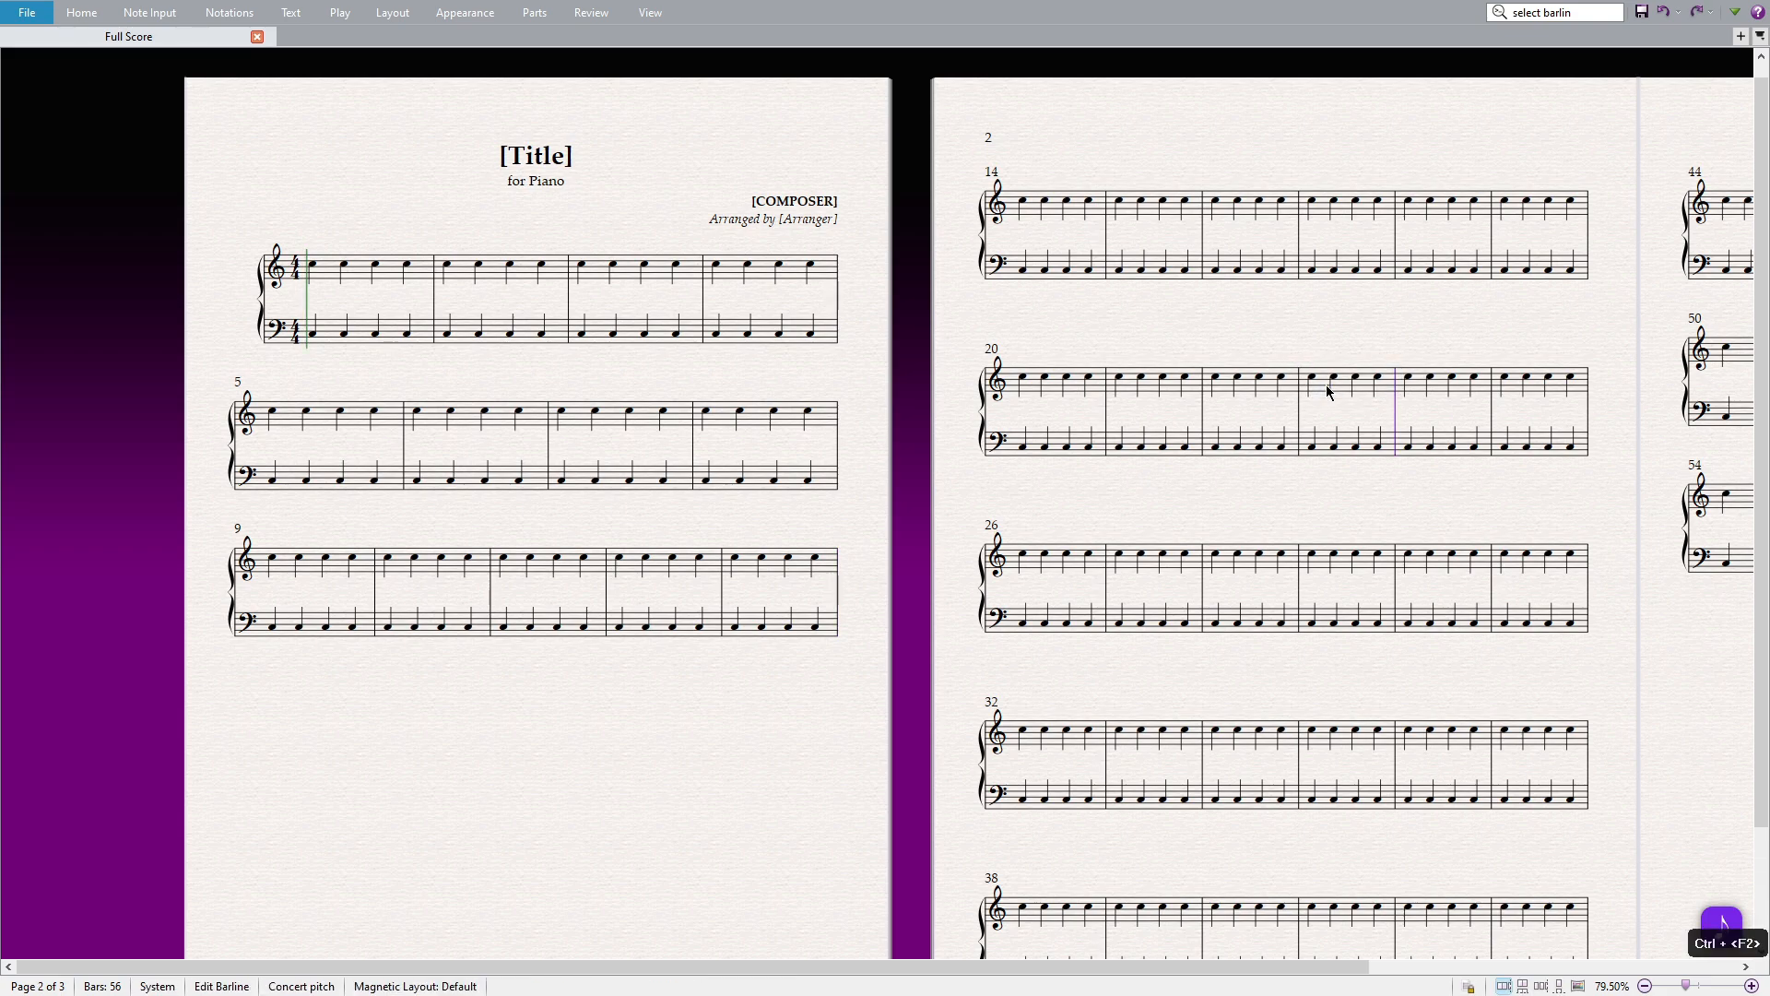
pyautogui.hscroll(5, 1326, 385)
pyautogui.click(886, 385)
pyautogui.hotkey('ctrl', 'Return')
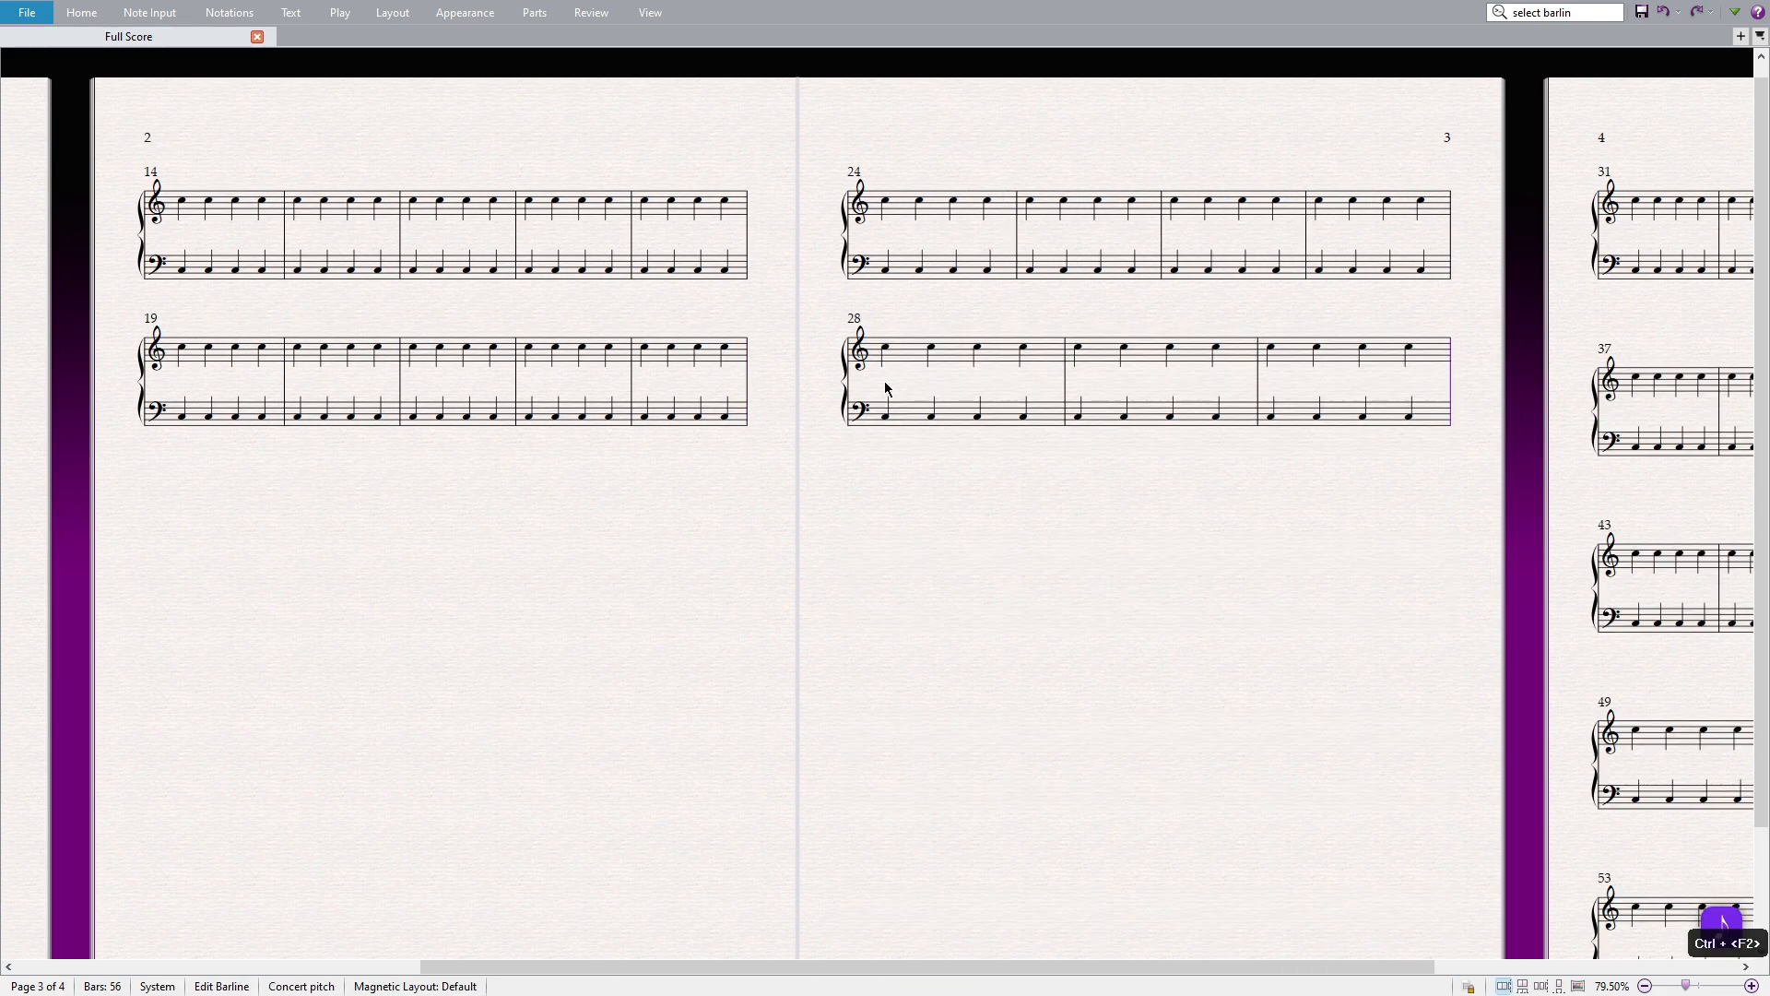
# Switch to the orchestral score "A Symphonic Poem" and add a page break at the end of bar 14 from the selected bassoon note.
pyautogui.moveTo(621, 521); pyautogui.dragTo(826, 422)
pyautogui.hotkey('alt', 'Tab')
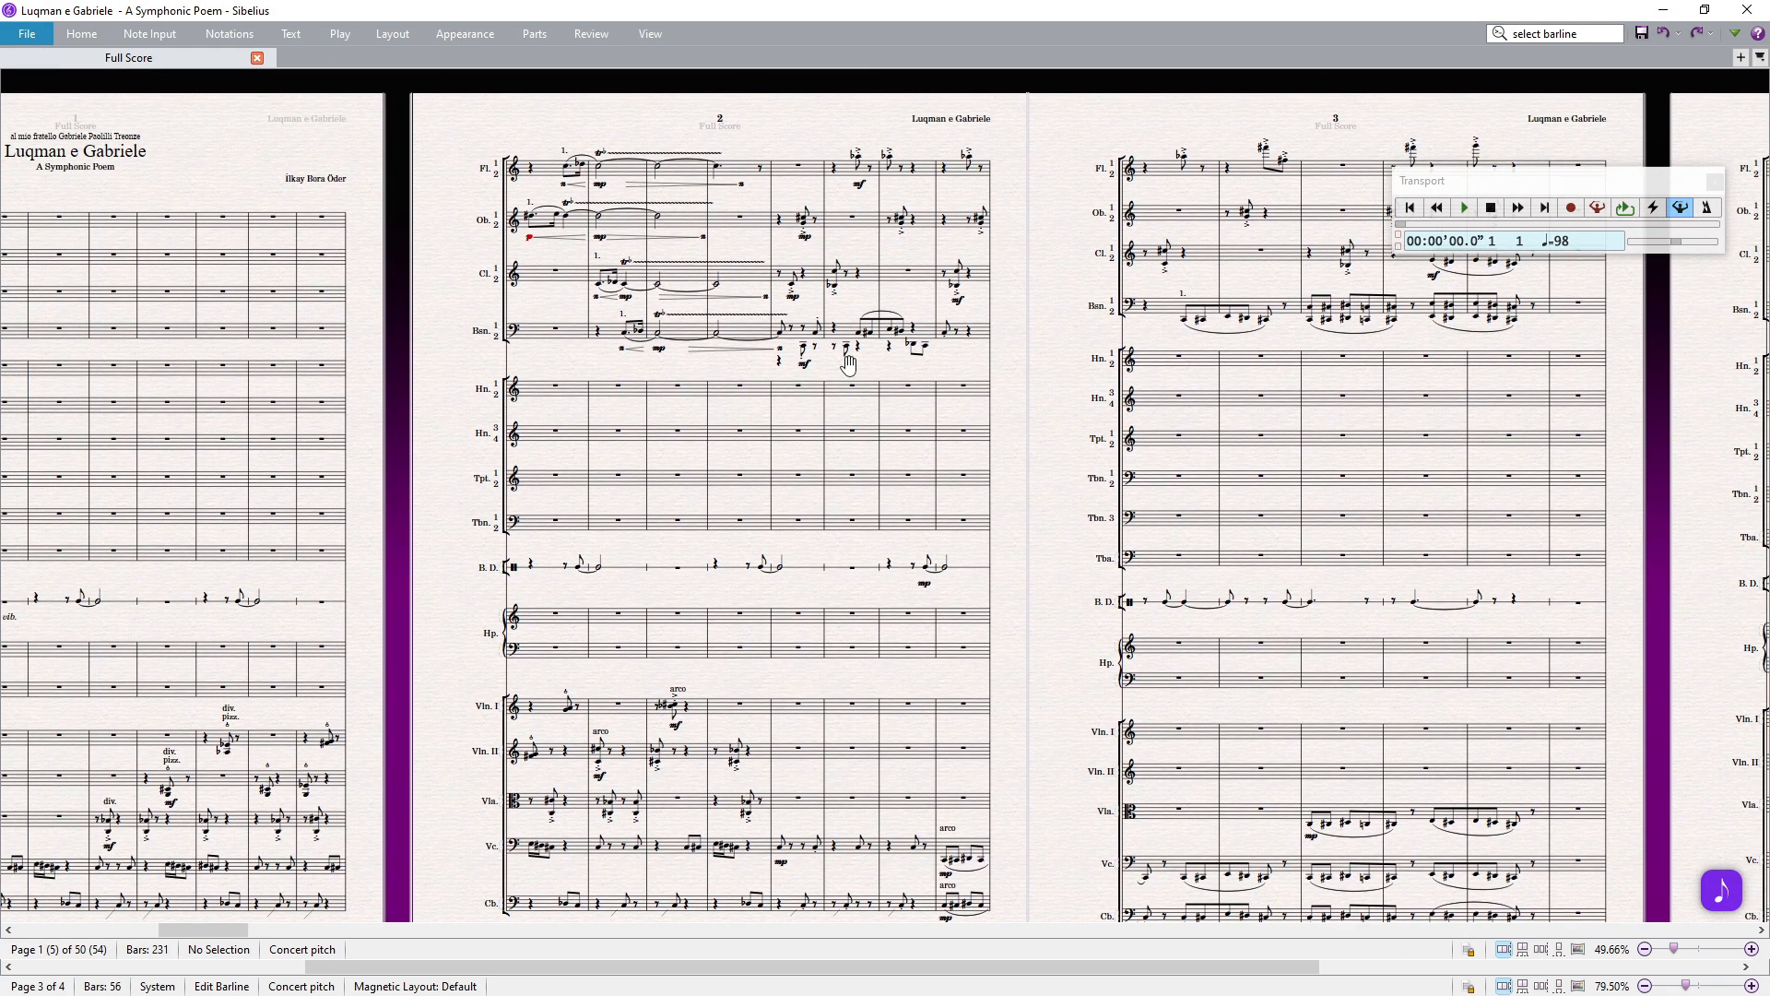
pyautogui.click(790, 330)
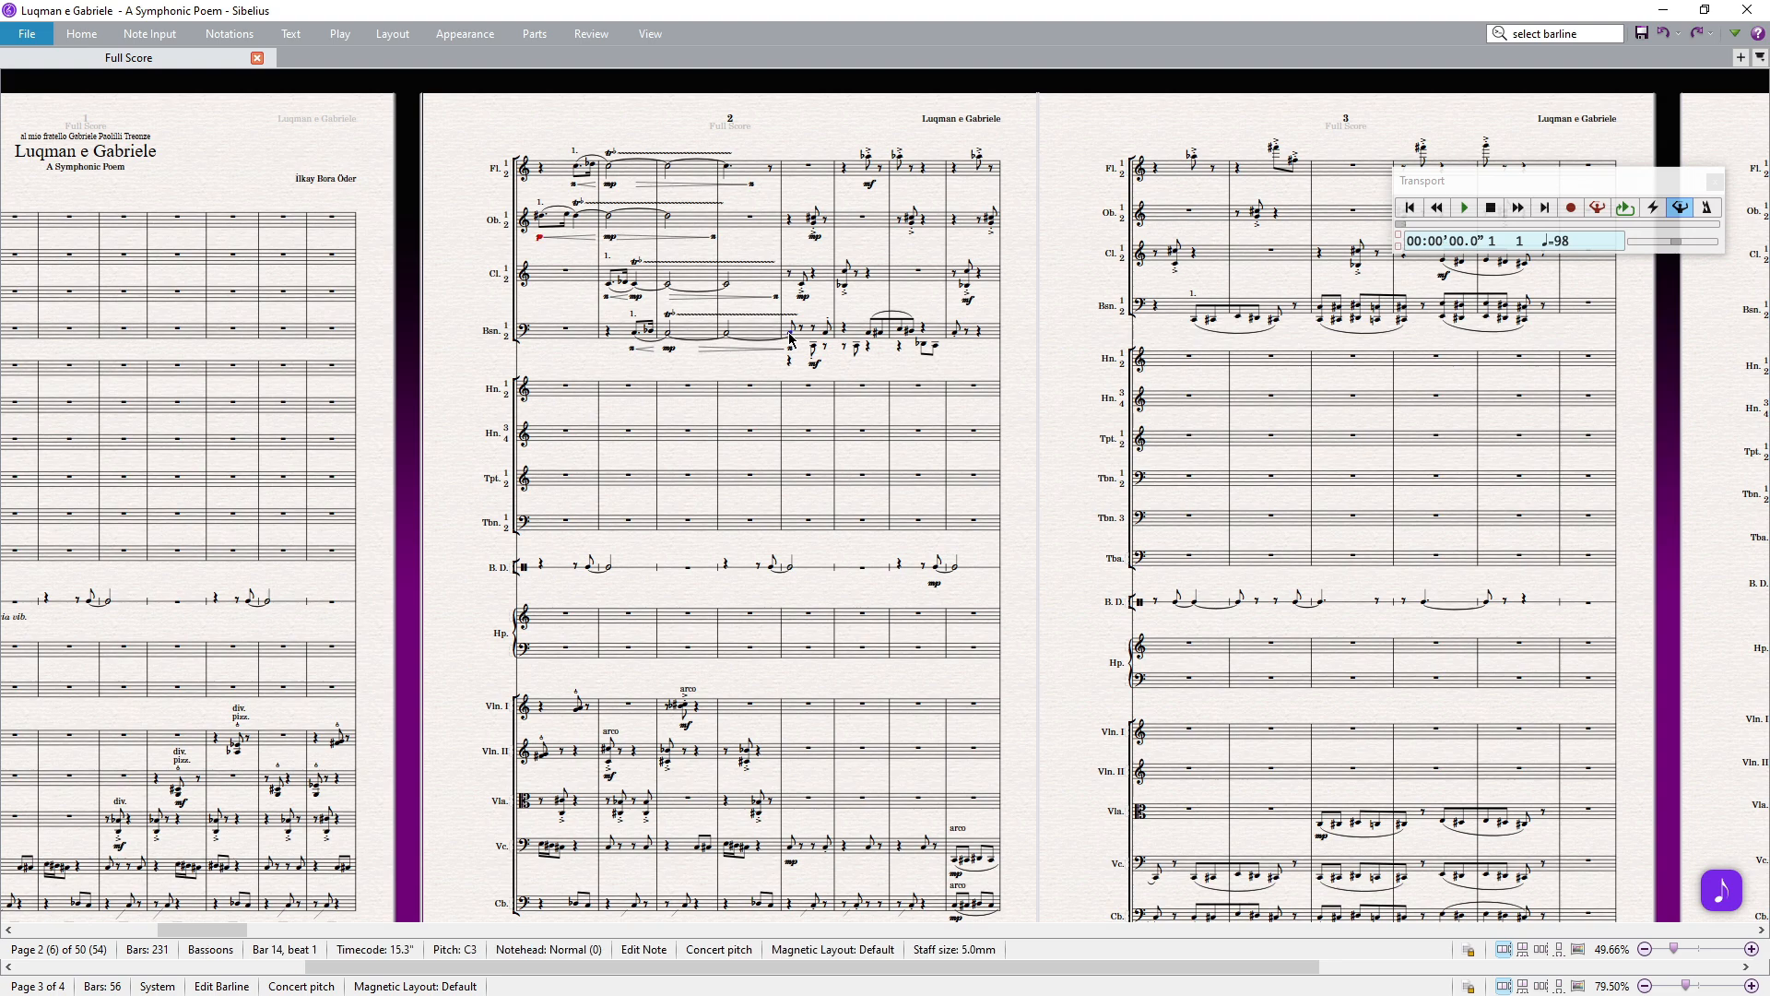
pyautogui.press(',')
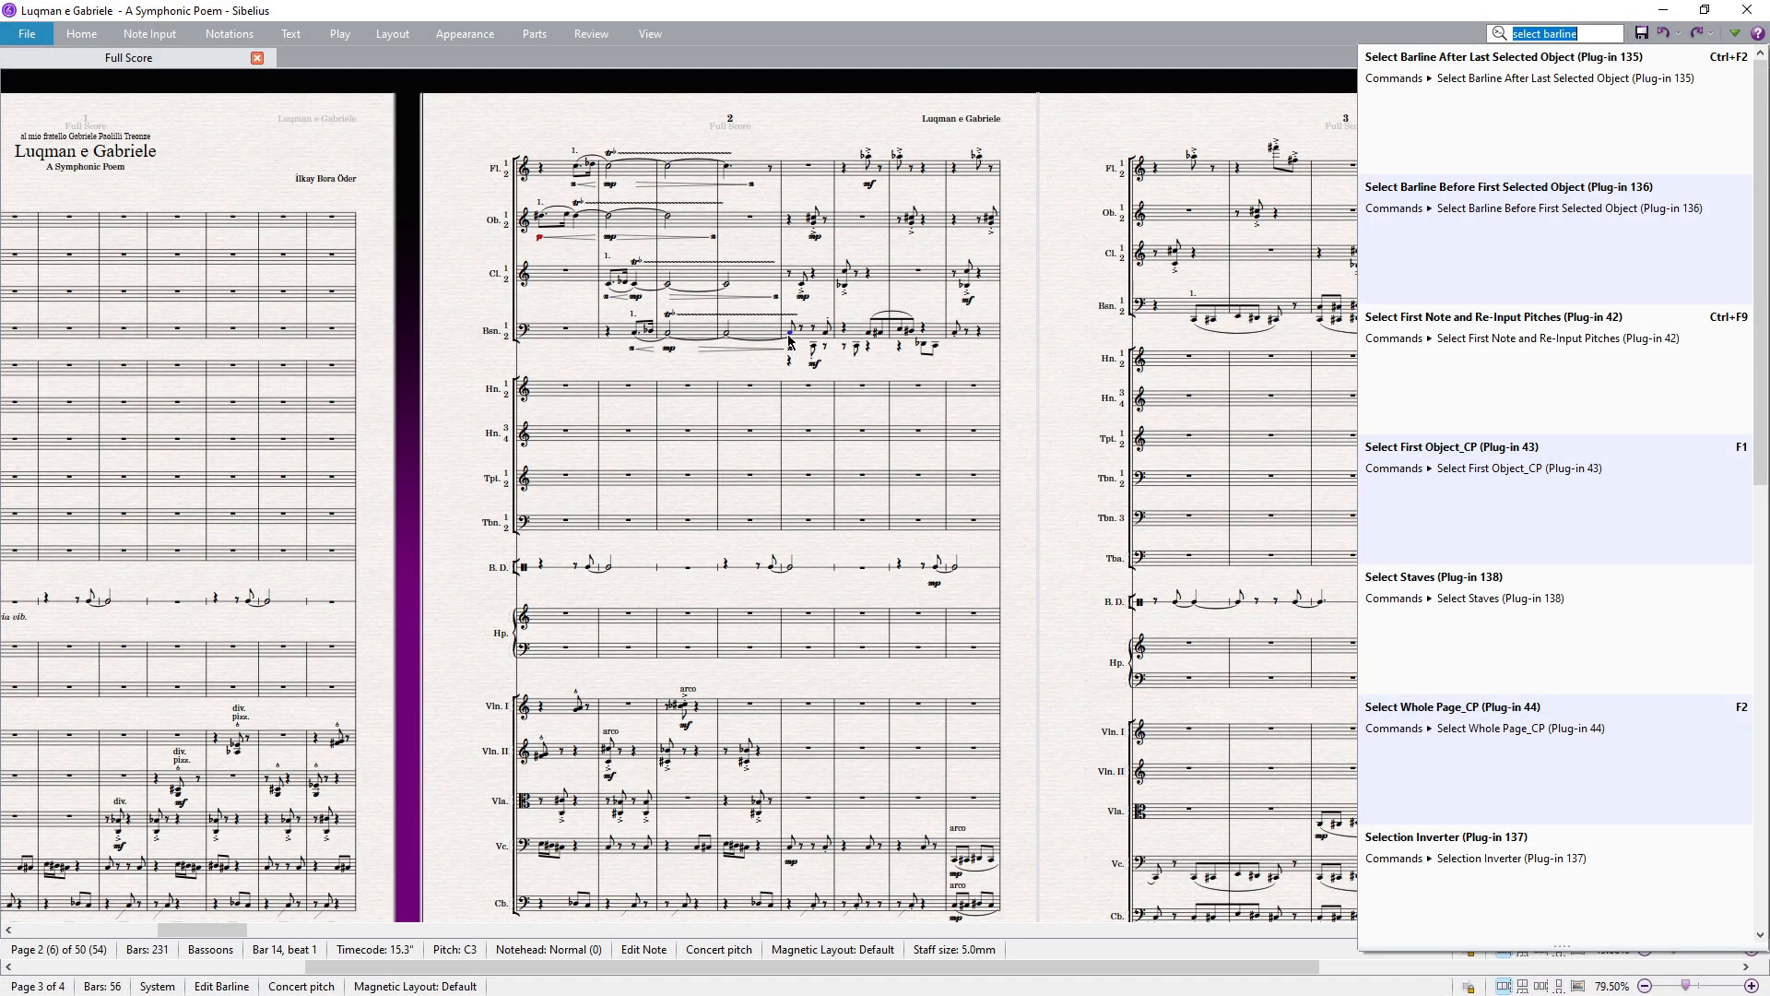
pyautogui.press('Escape')
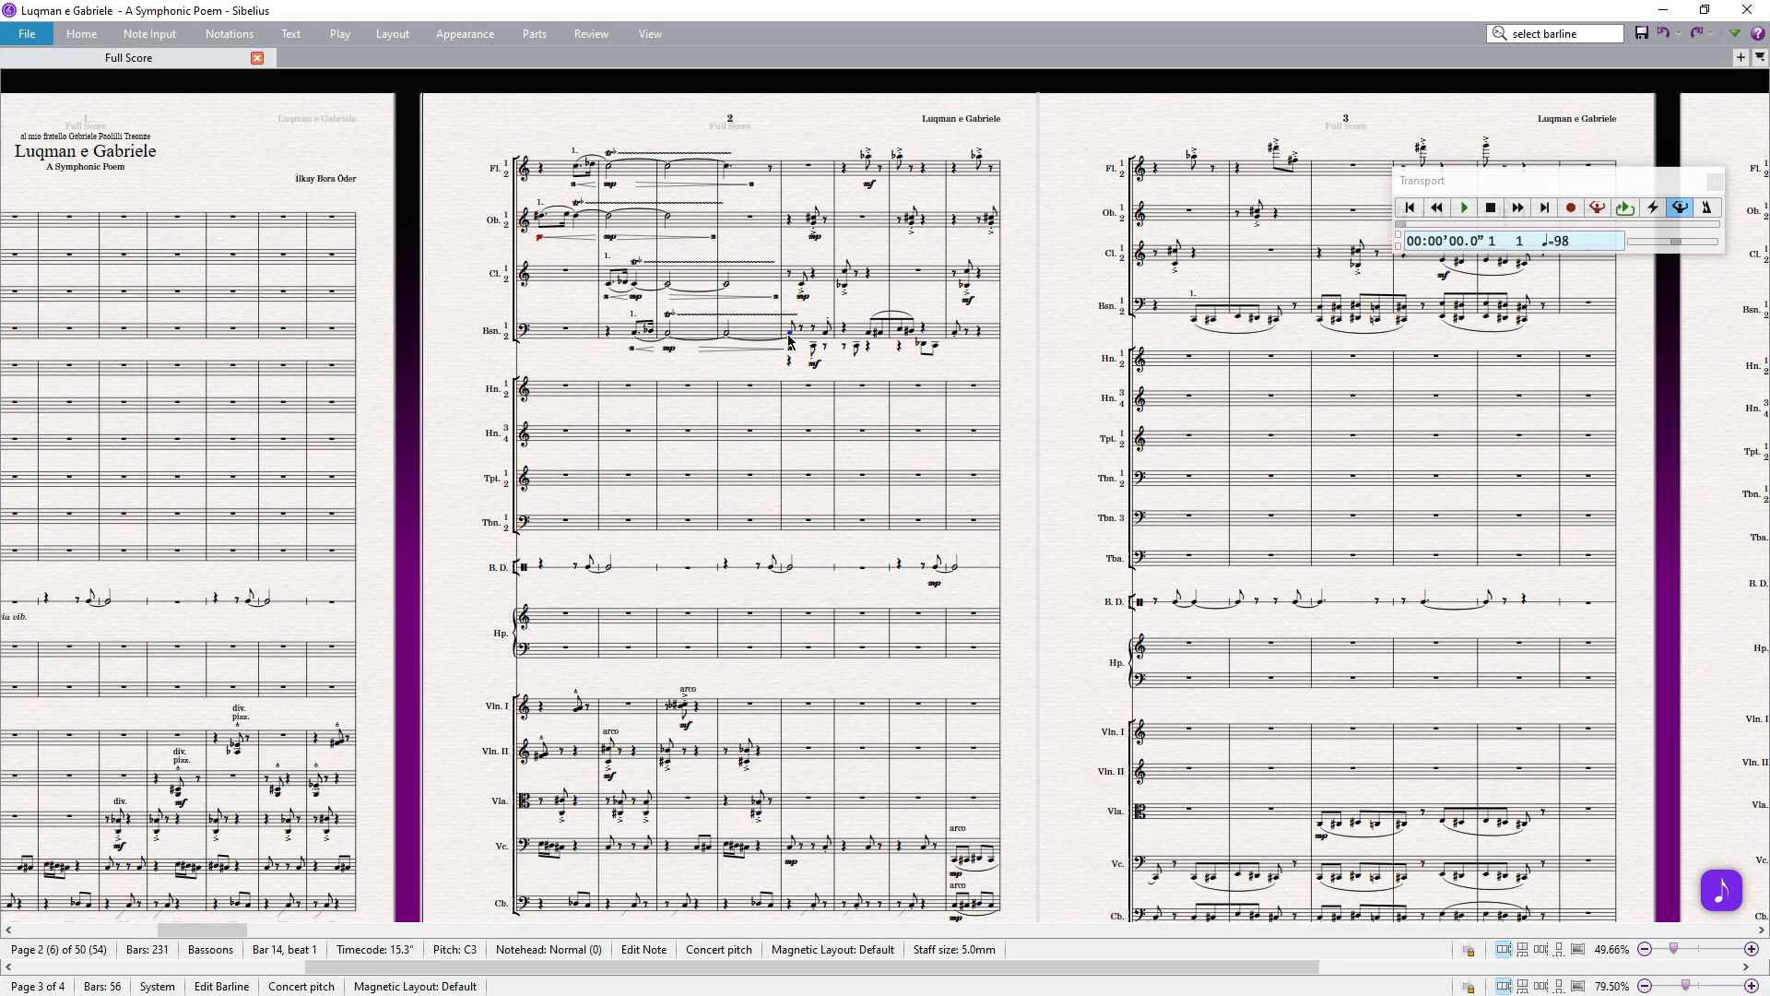
pyautogui.hotkey('ctrl', 'F2')
pyautogui.hscroll(3, 846, 370)
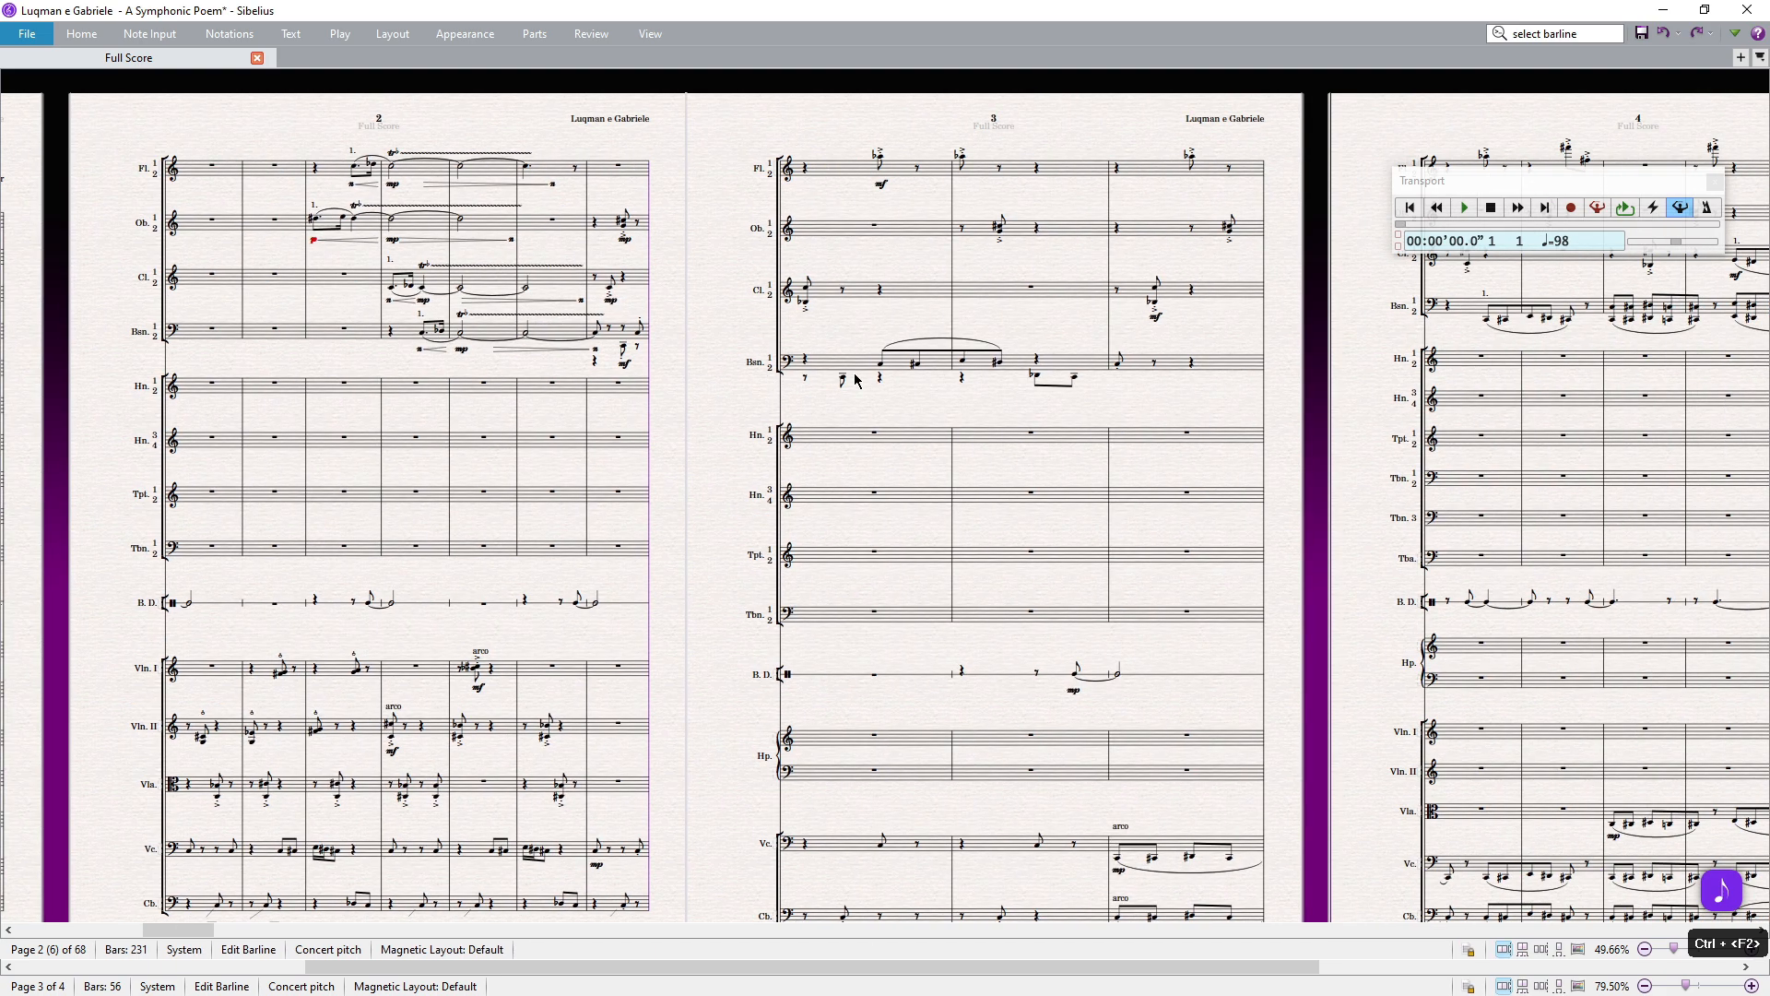
# Add page breaks at the ends of bars 16 and 25, selecting each barline from a selection in the bassoon staff.
pyautogui.click(822, 370)
pyautogui.hotkey('ctrl', 'F2')
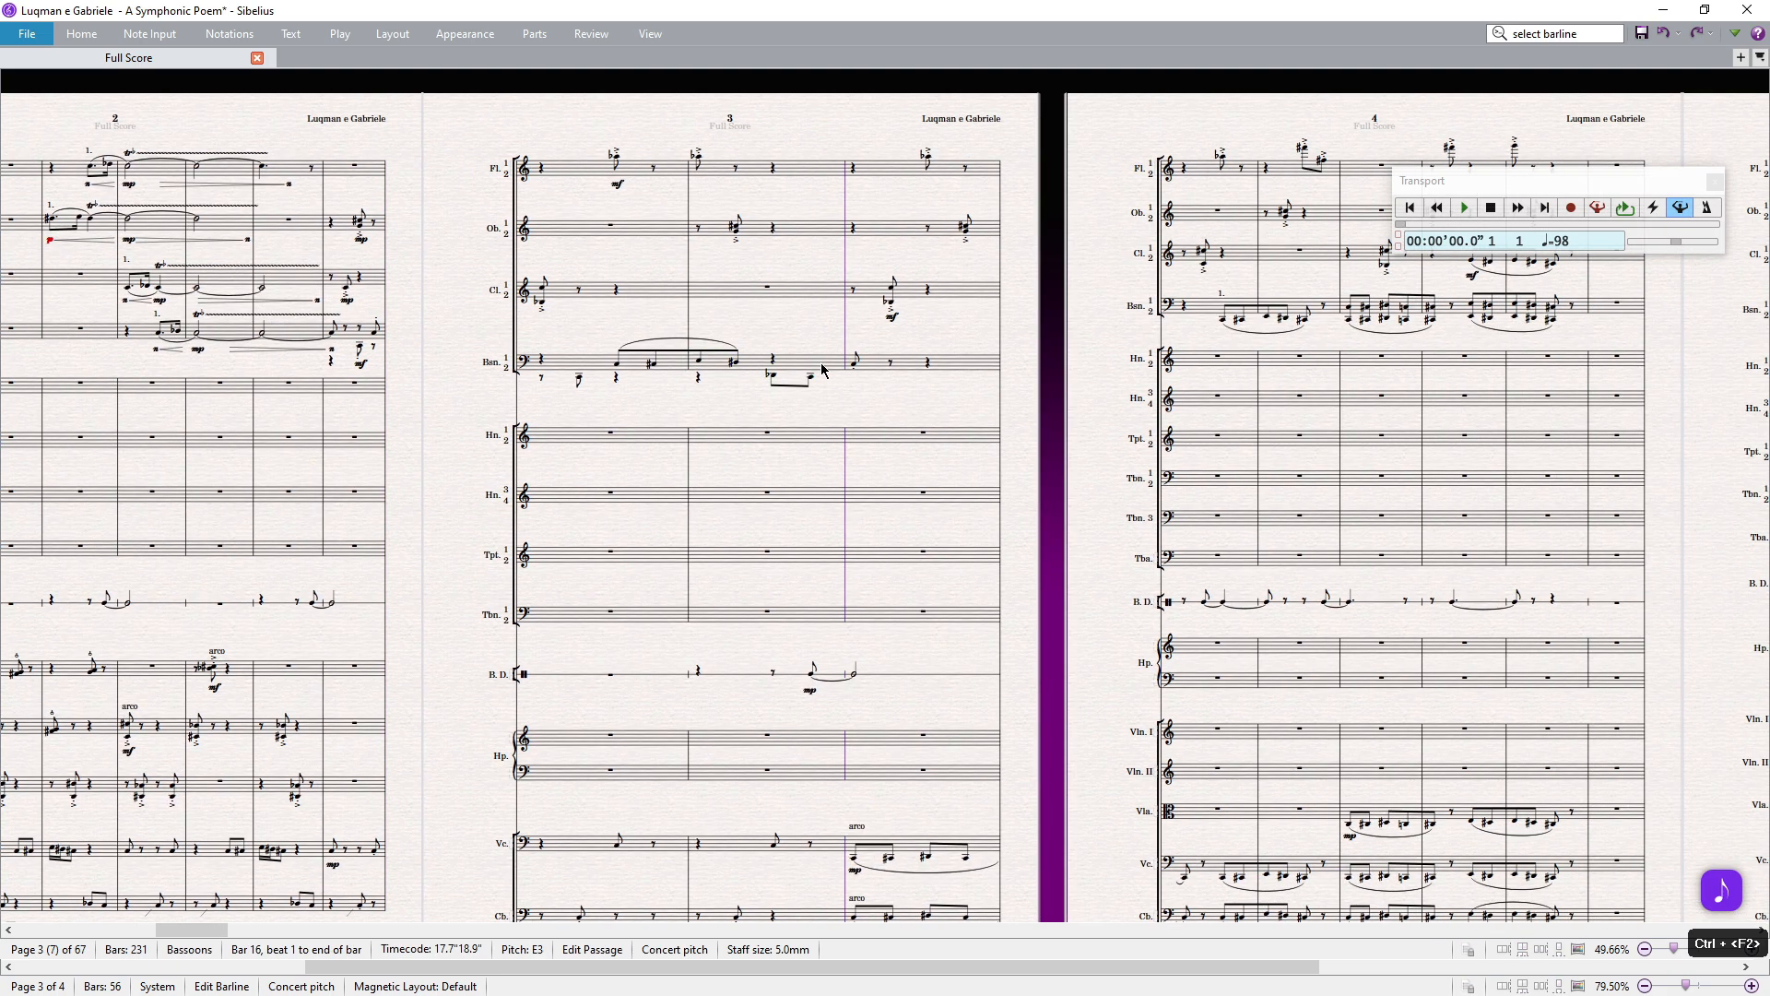
pyautogui.hscroll(5, 844, 385)
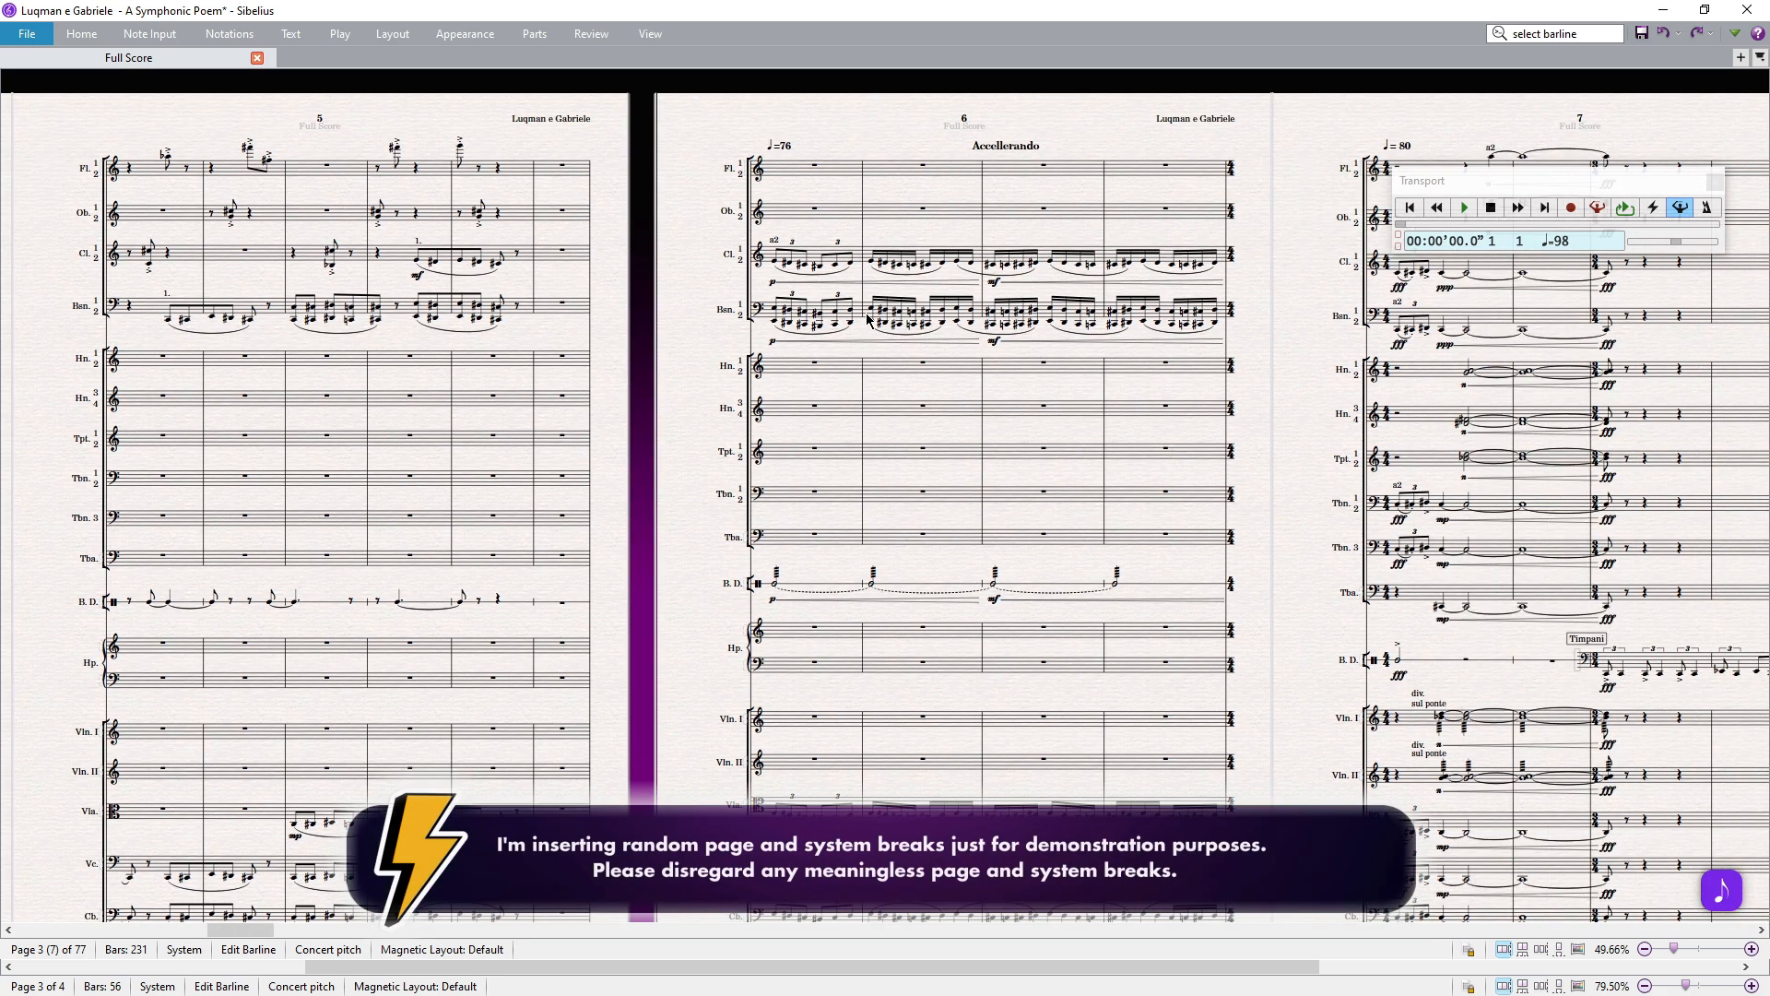
pyautogui.click(868, 320)
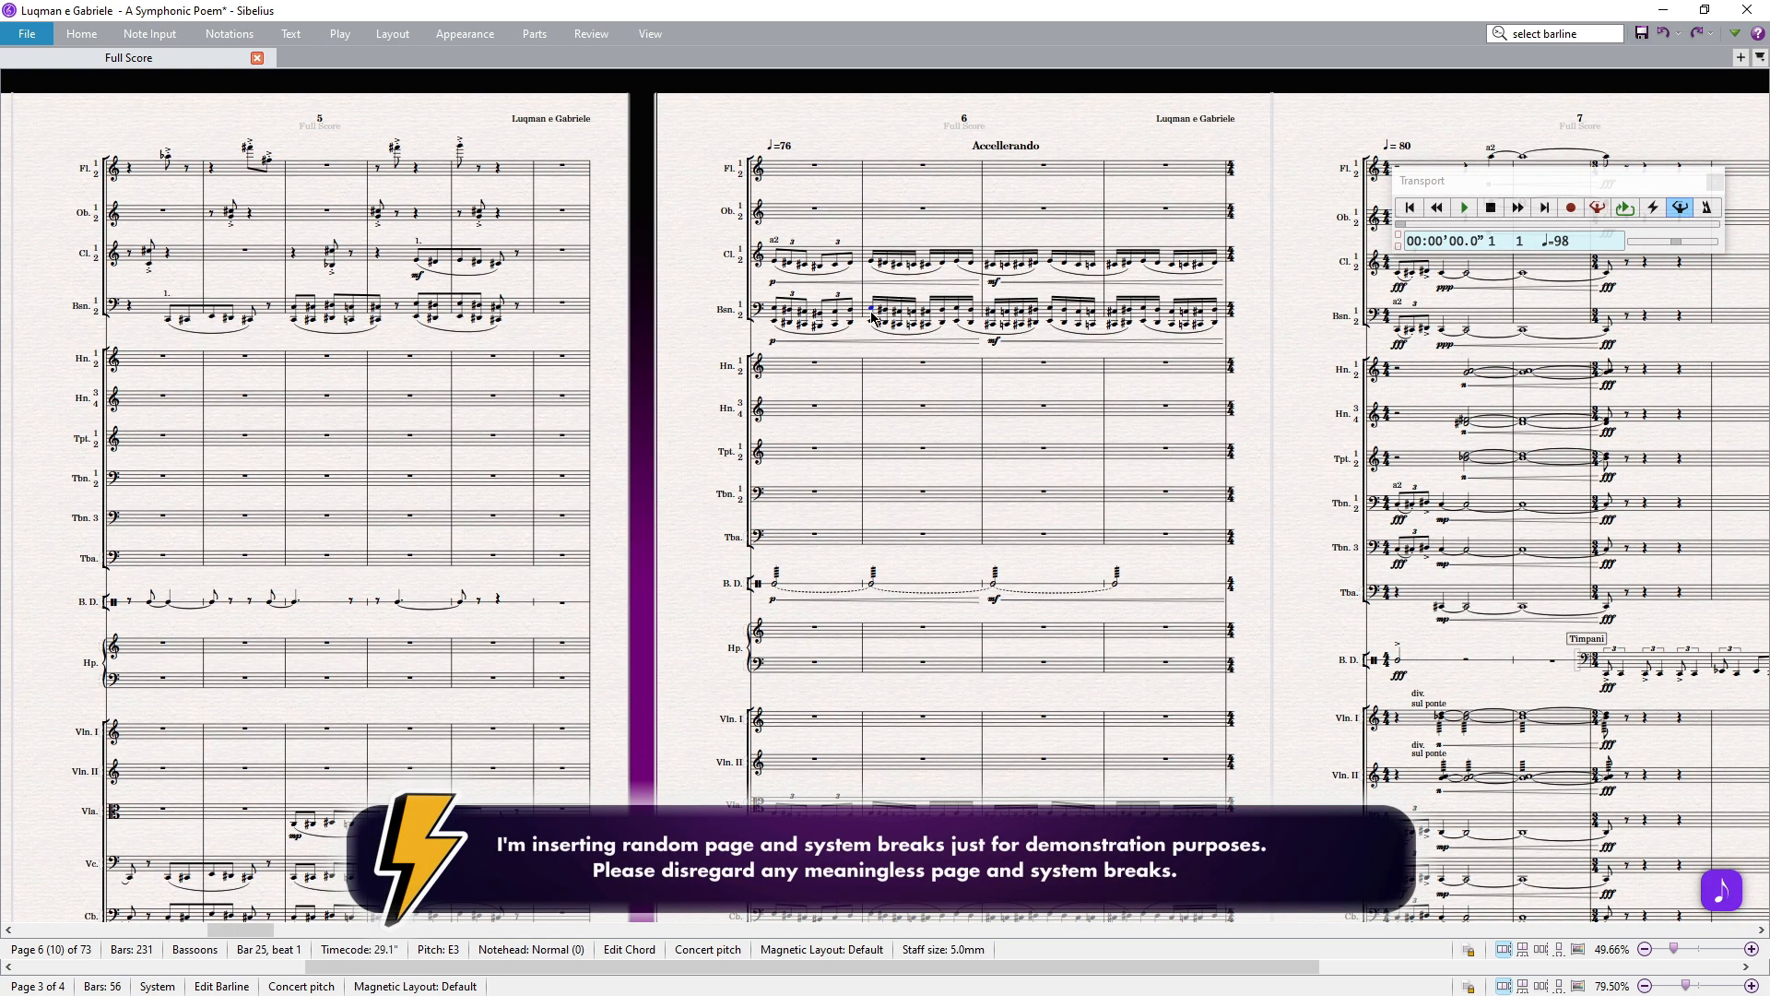
pyautogui.hotkey('ctrl', 'F2')
pyautogui.hscroll(5, 871, 318)
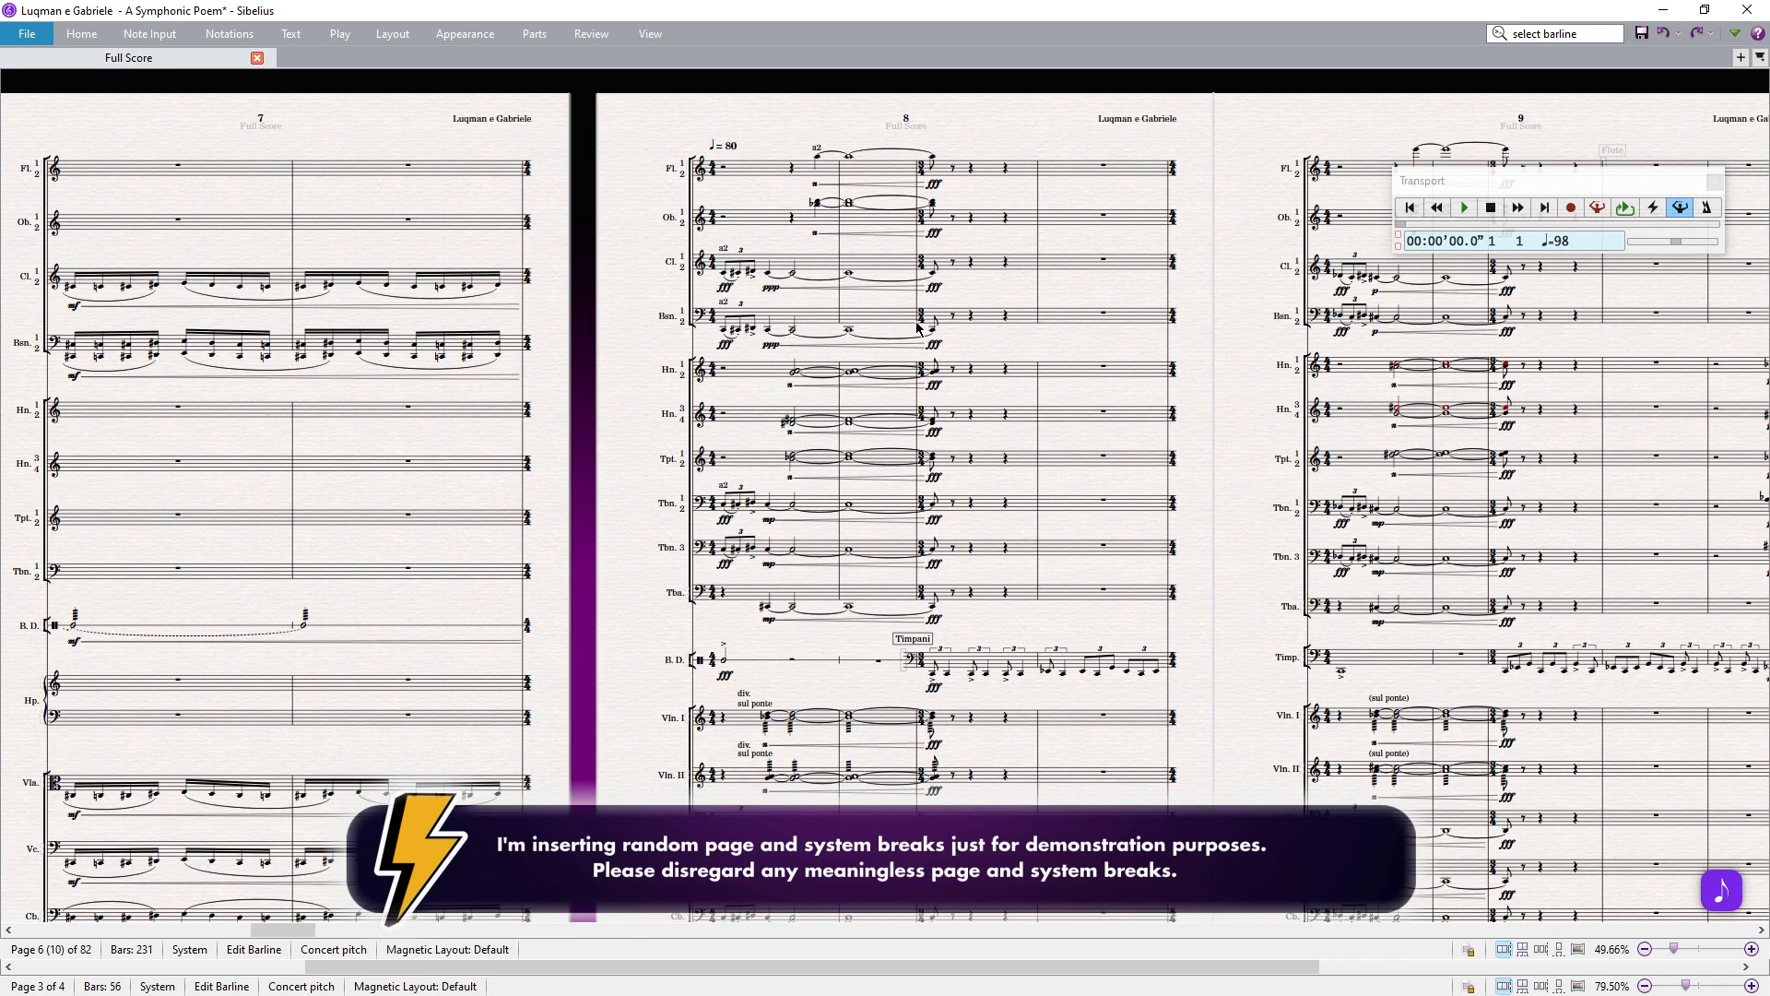
# Add page breaks at the ends of bars 29 and 30, and clear the selection.
pyautogui.click(890, 323)
pyautogui.hotkey('ctrl', 'F2')
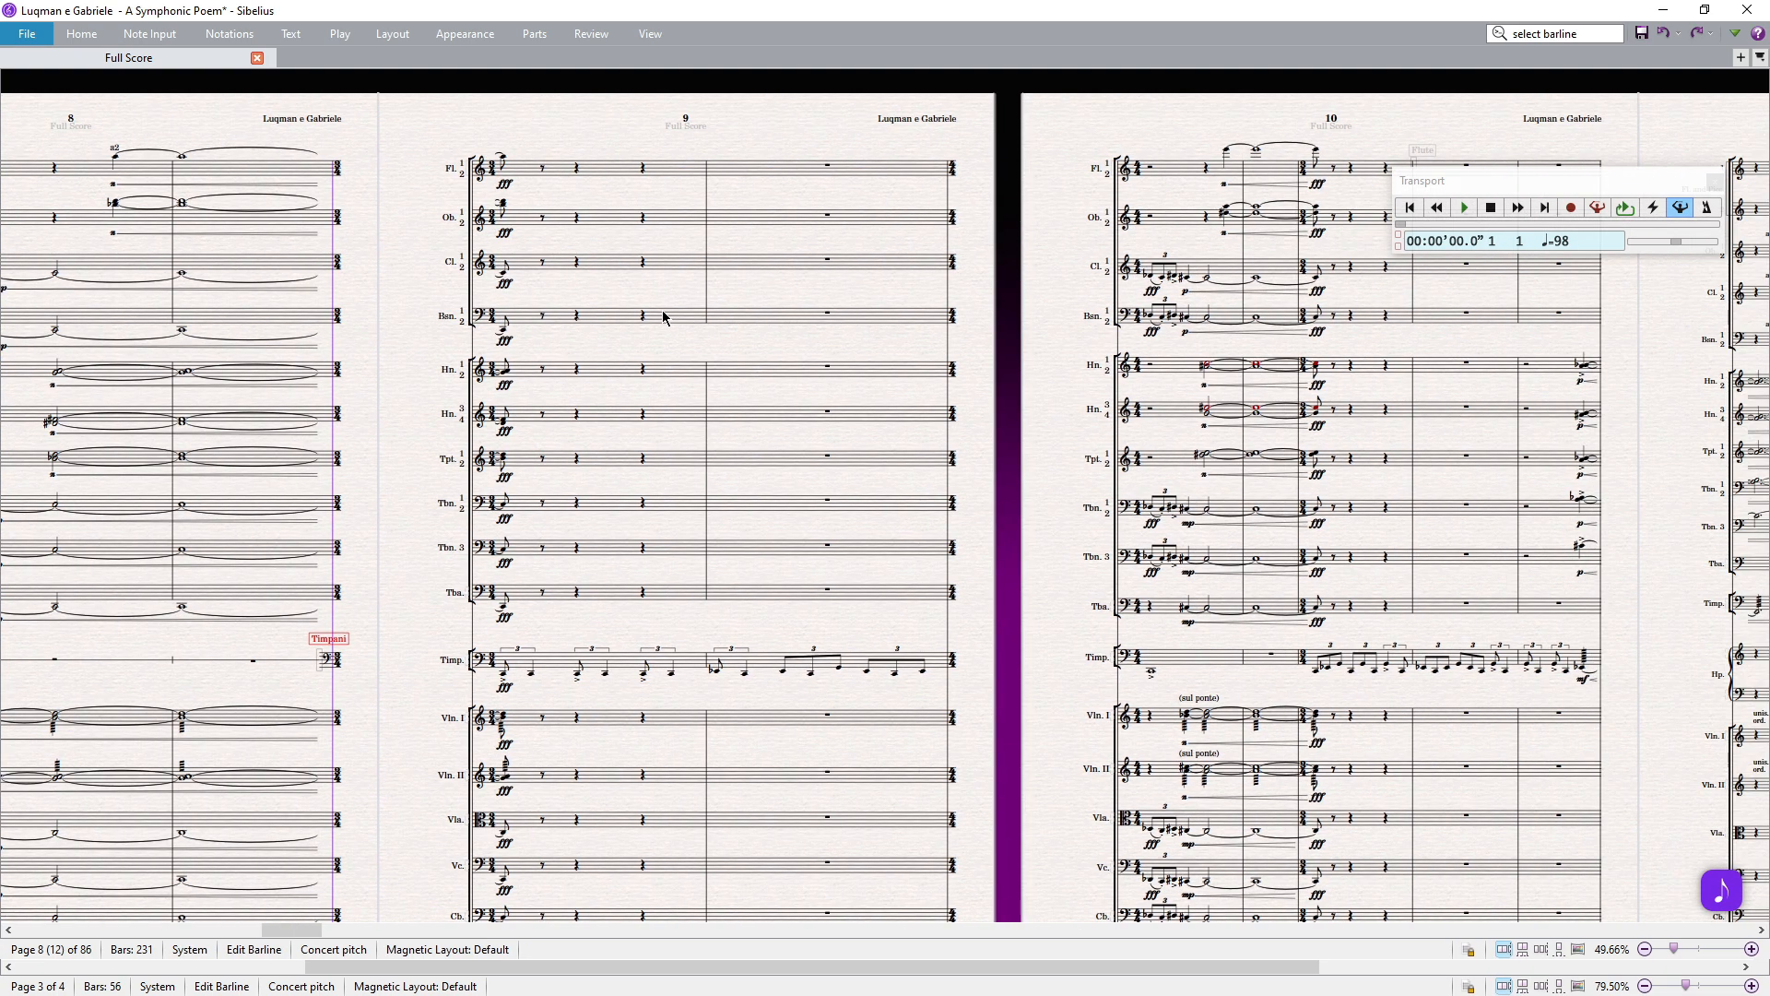
pyautogui.click(634, 323)
pyautogui.hotkey('ctrl', 'F2')
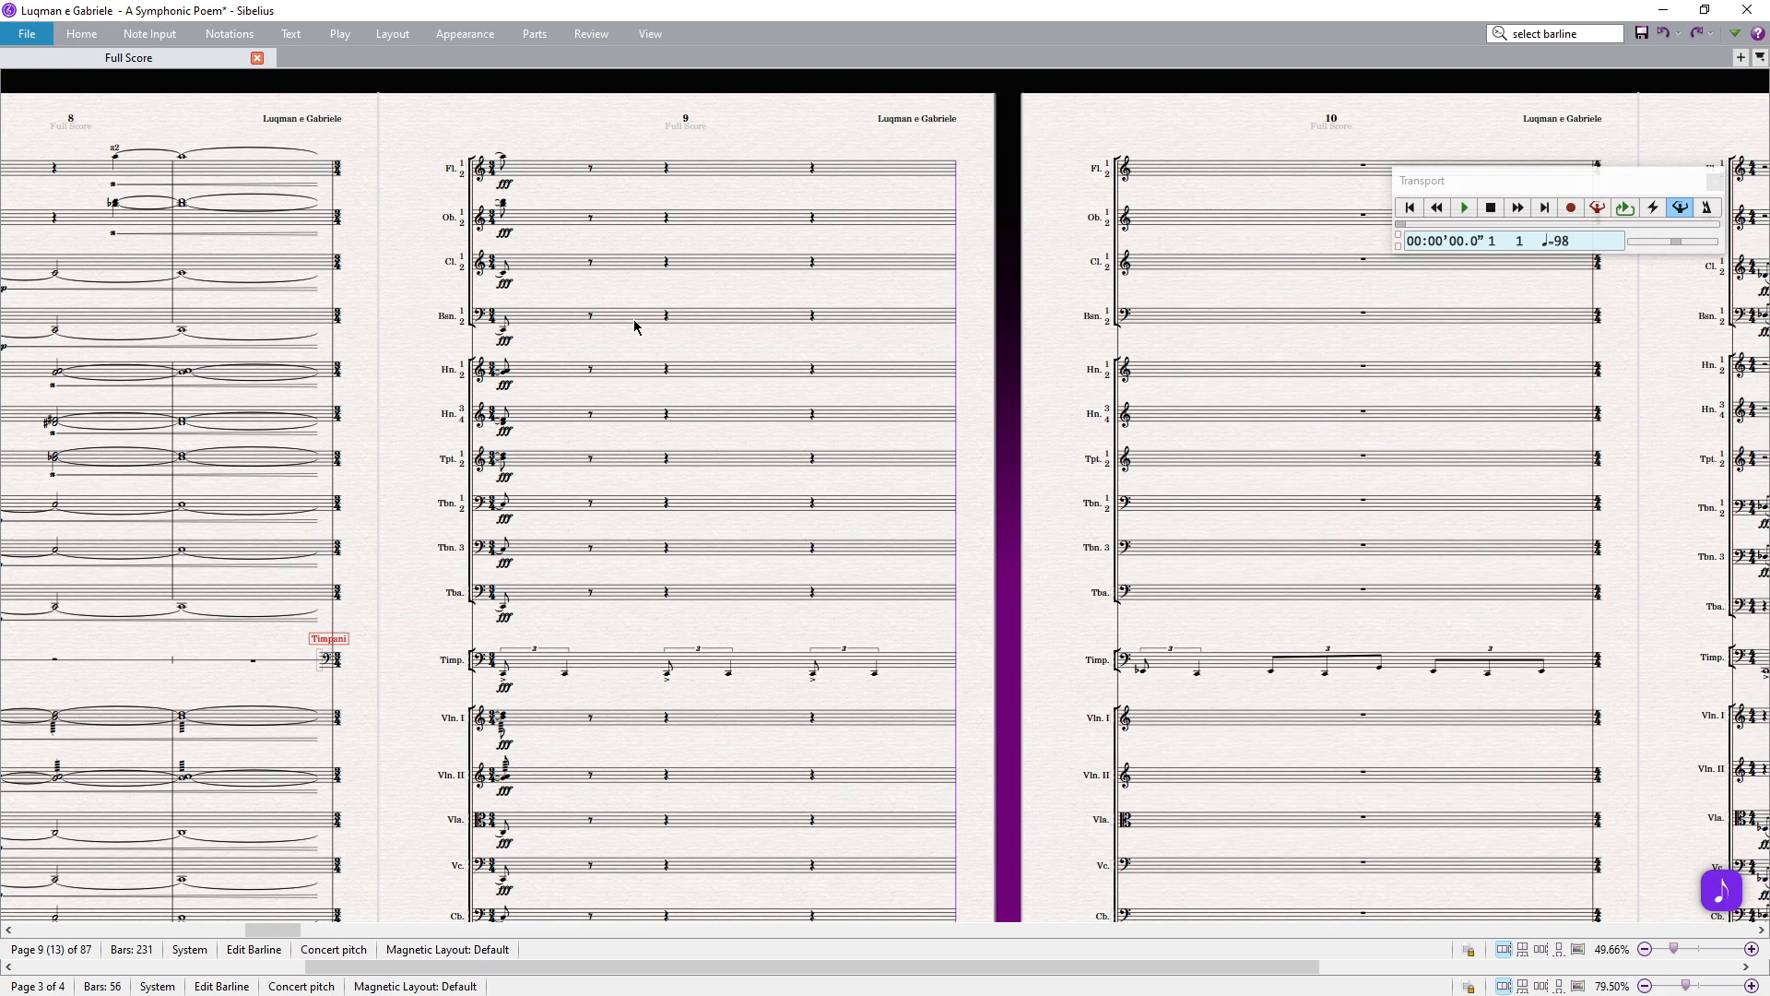
pyautogui.scroll(-1, 634, 328)
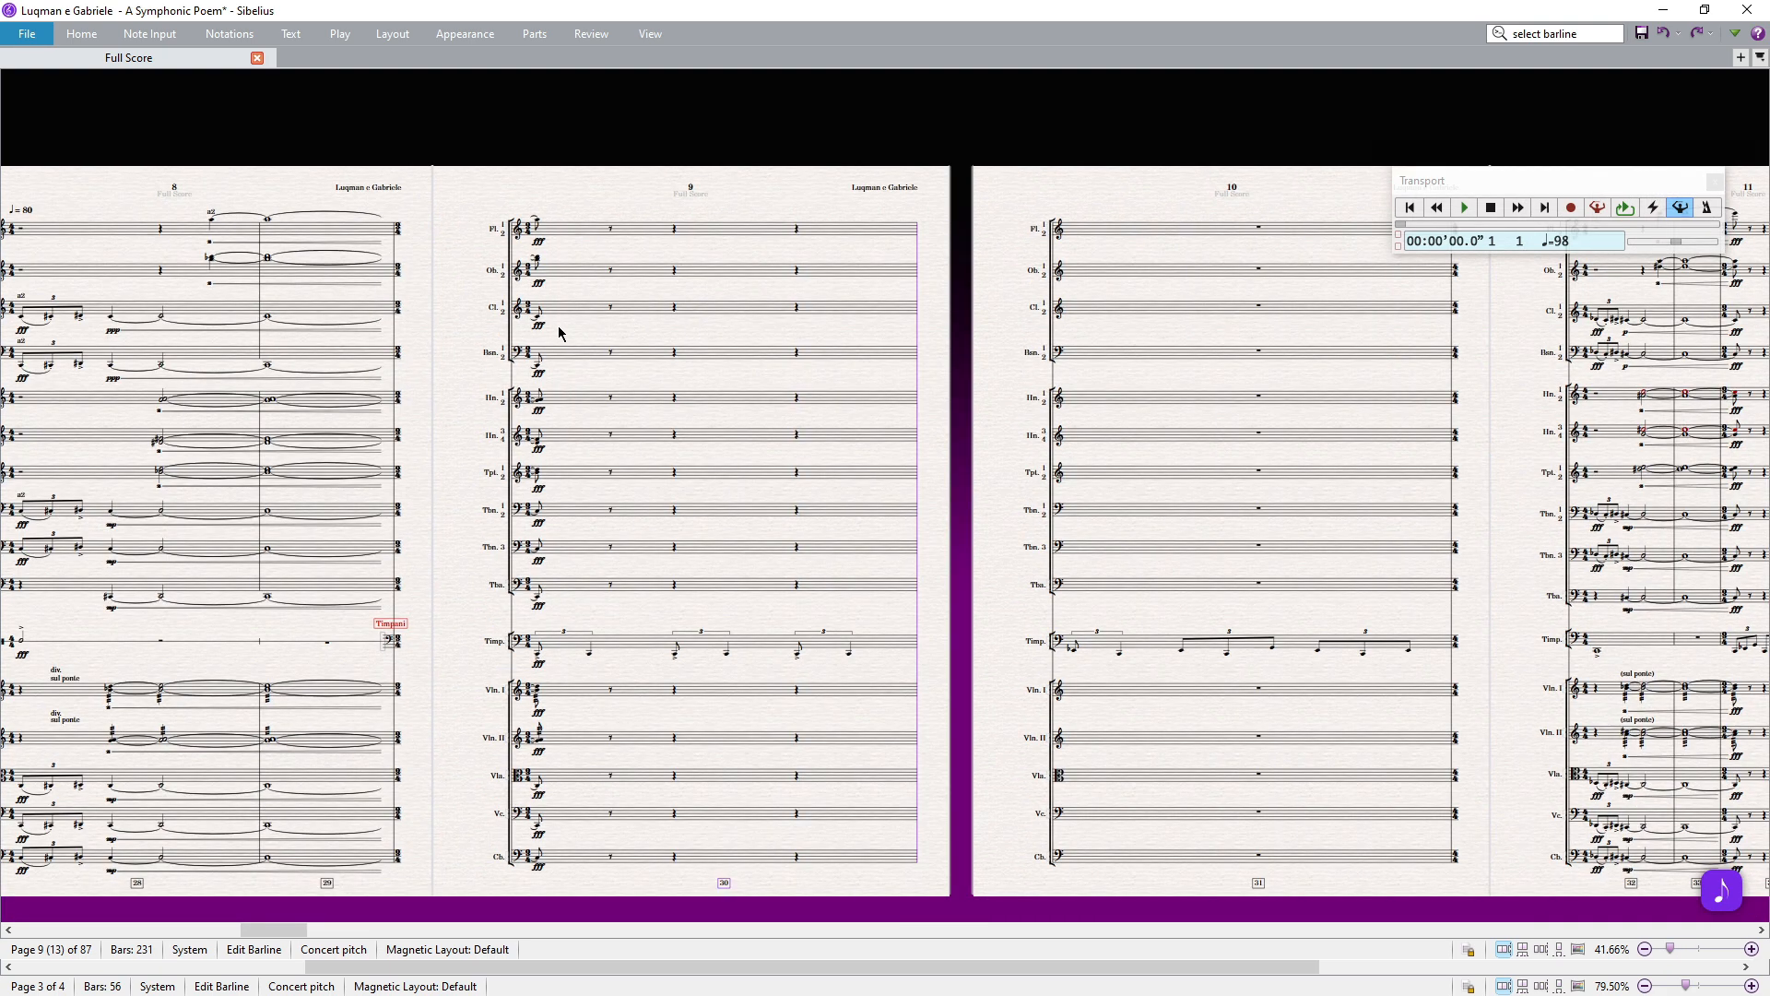
pyautogui.click(452, 332)
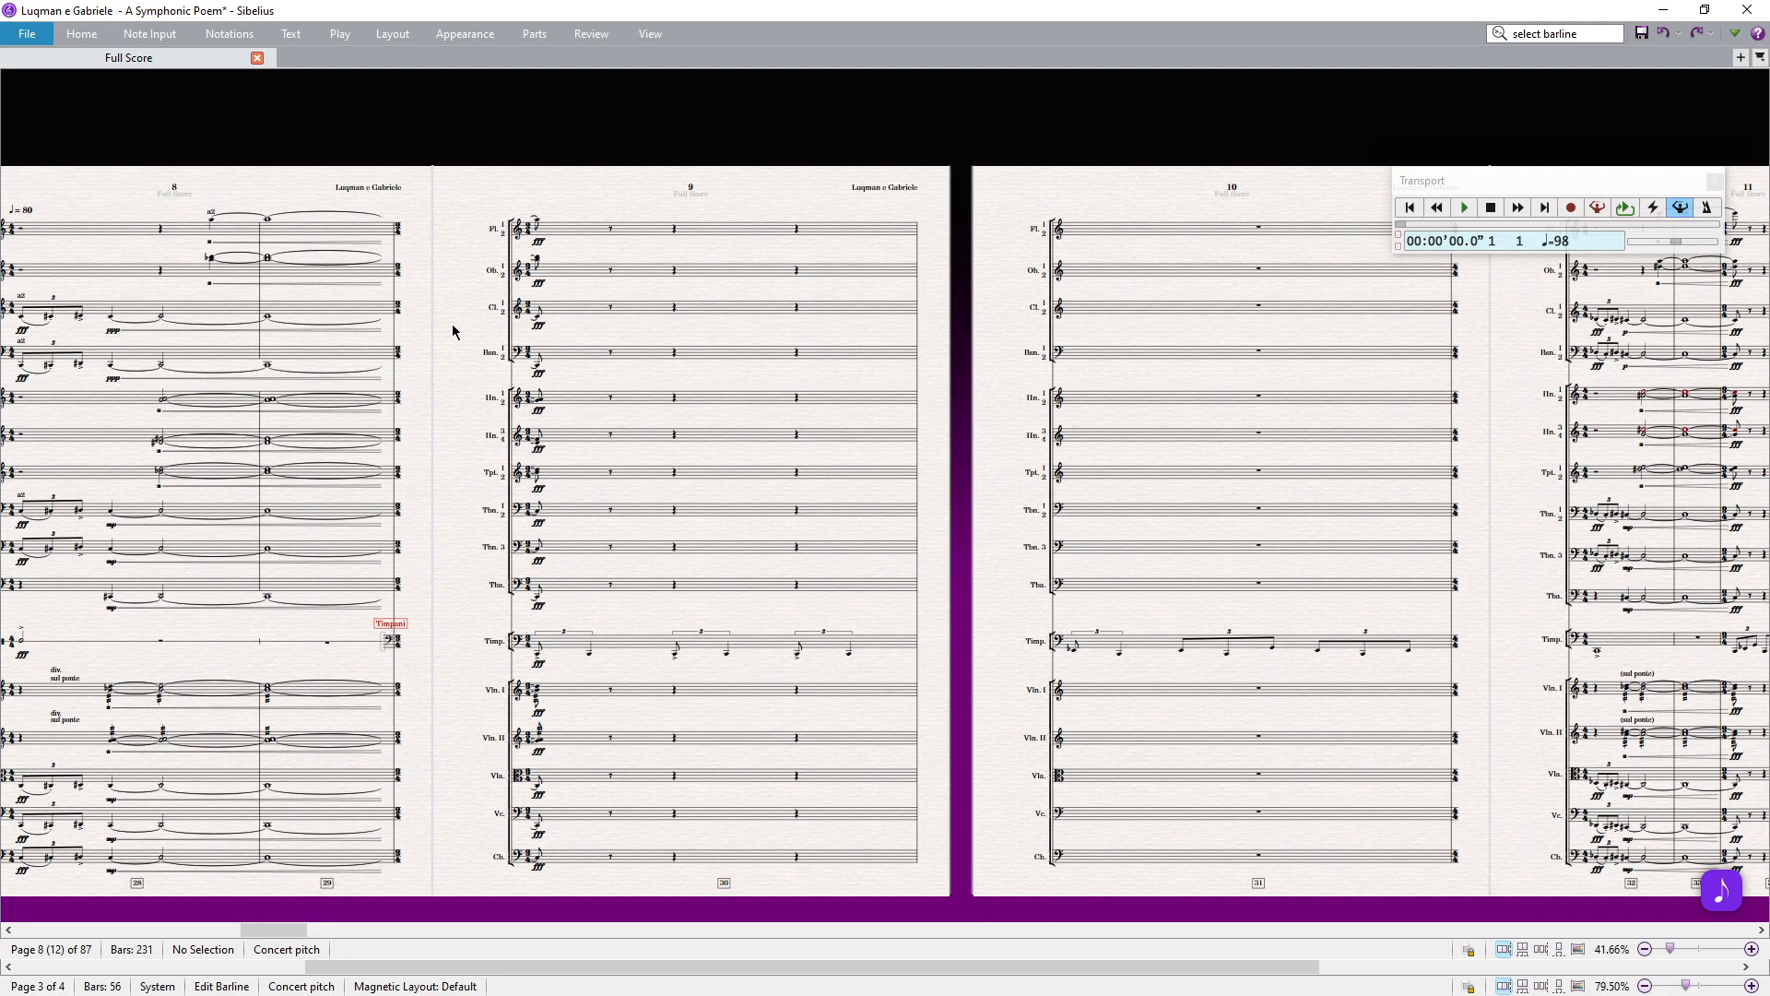